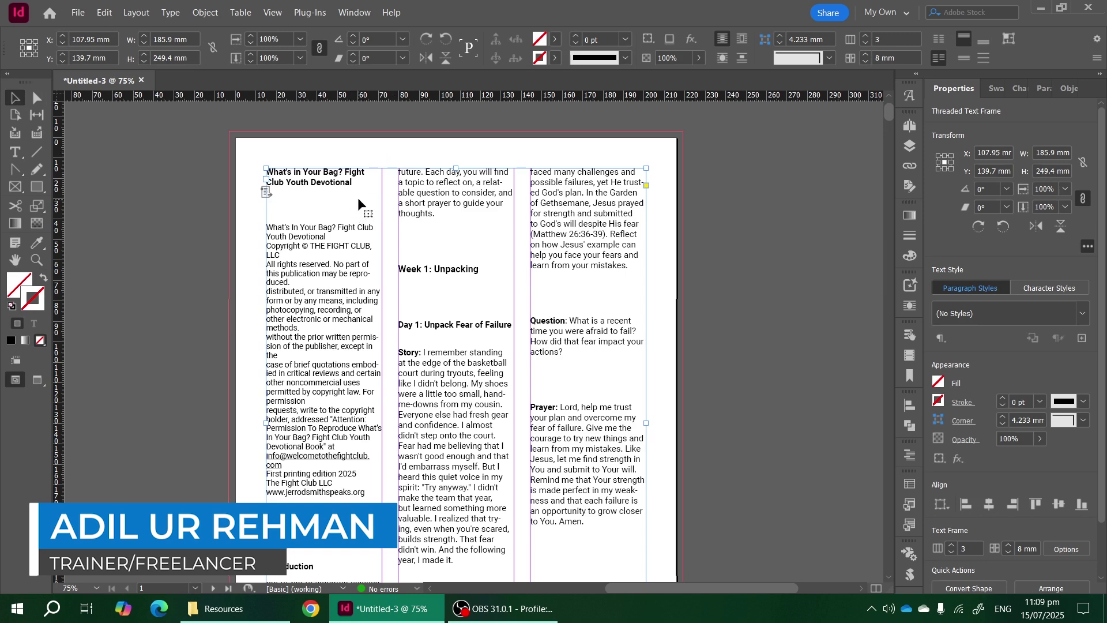
Step: Examine the blank lines below the title and around the Introduction heading in the first column
double_click(300, 199)
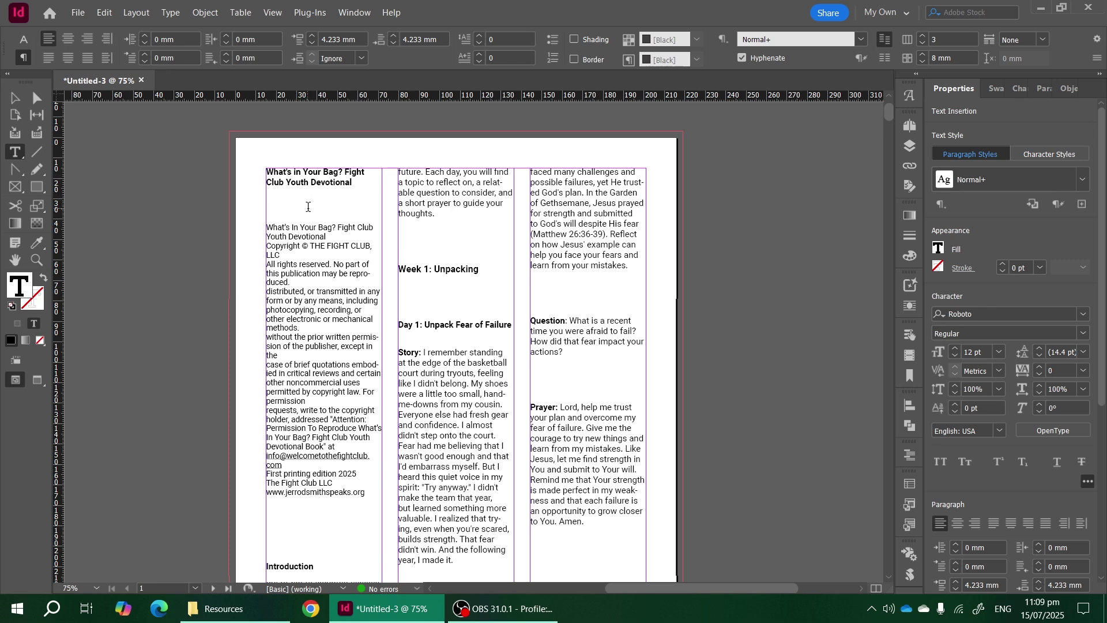
double_click(305, 210)
click(335, 176)
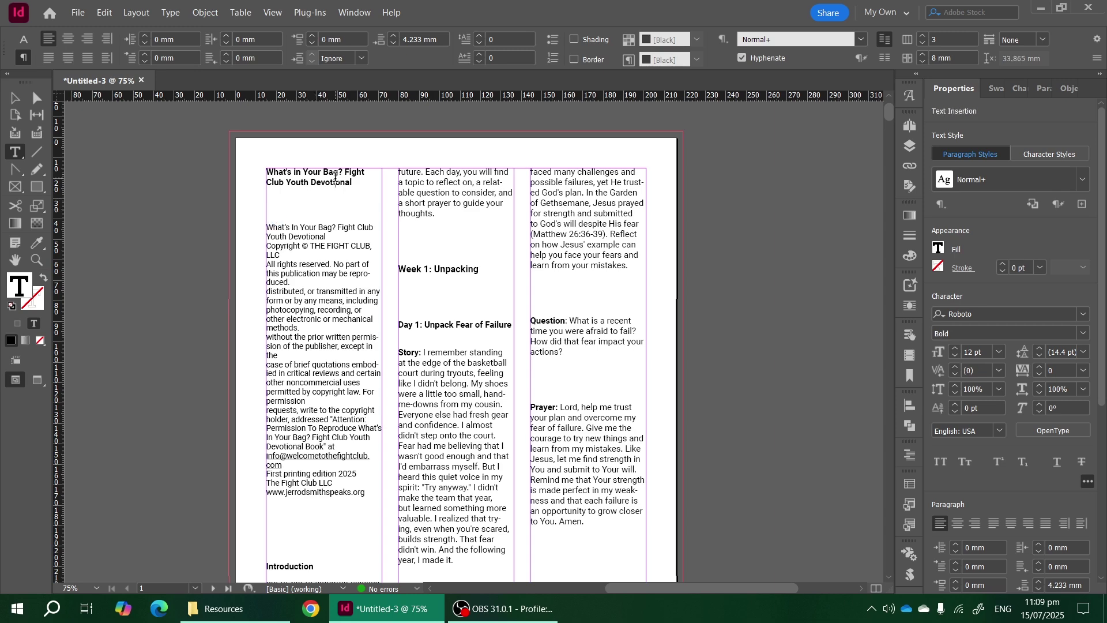
double_click(301, 209)
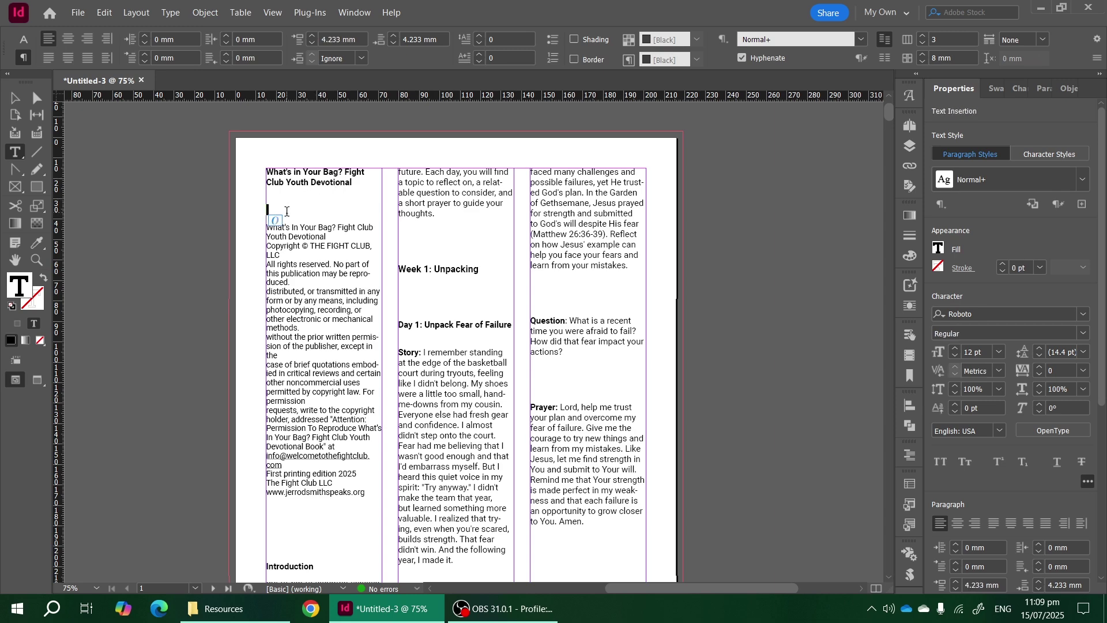
scroll(299, 211, up, 3)
click(350, 130)
click(346, 195)
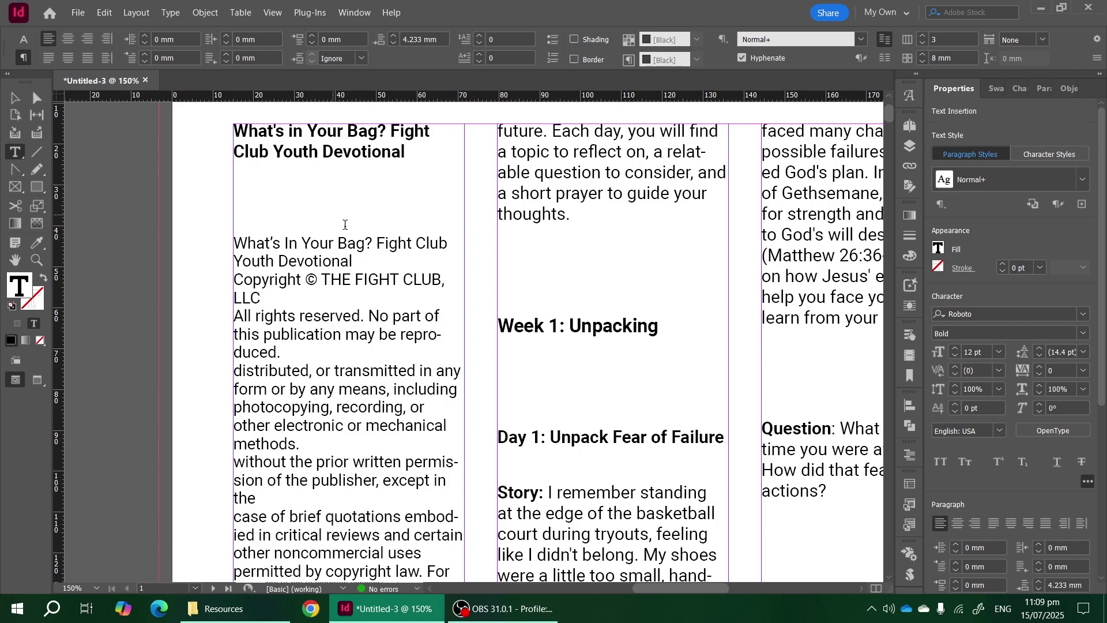
scroll(347, 225, down, 1)
scroll(506, 277, down, 3)
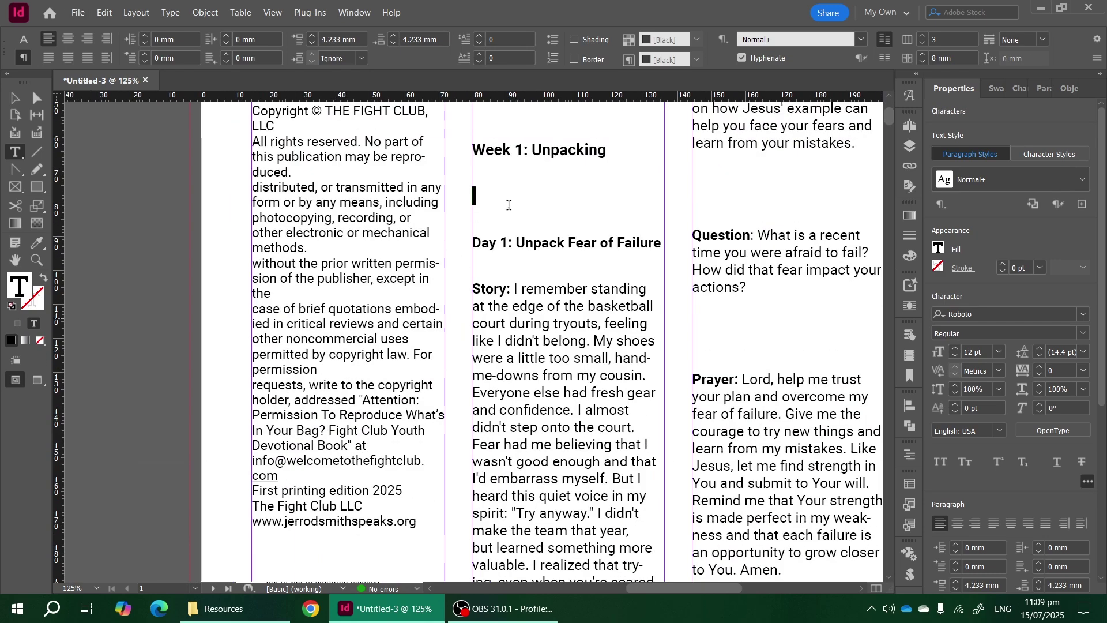
scroll(409, 419, down, 2)
drag(277, 436, 284, 485)
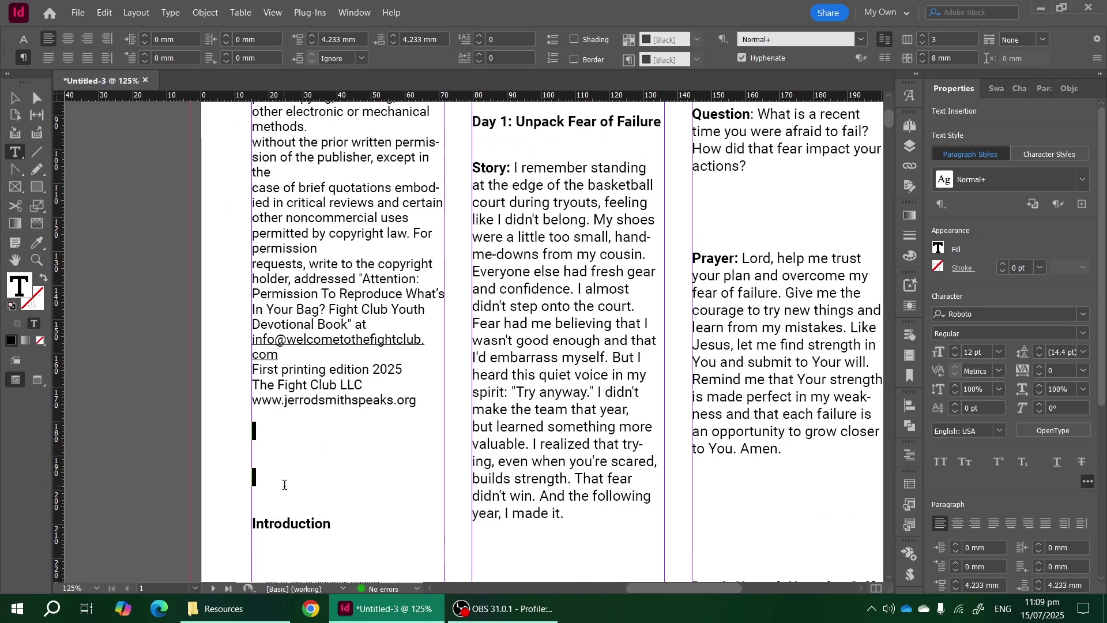
scroll(383, 479, down, 3)
drag(262, 390, 269, 468)
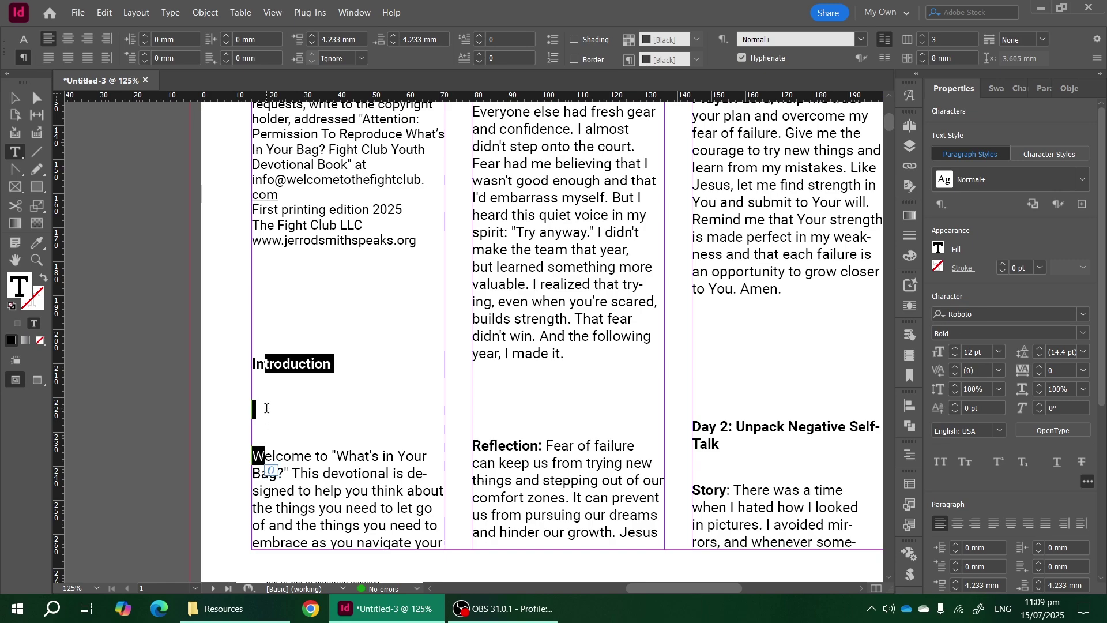
click(266, 408)
Step: Examine the blank lines above and below the "Week 1: Unpacking" heading in the second column
scroll(588, 427, up, 7)
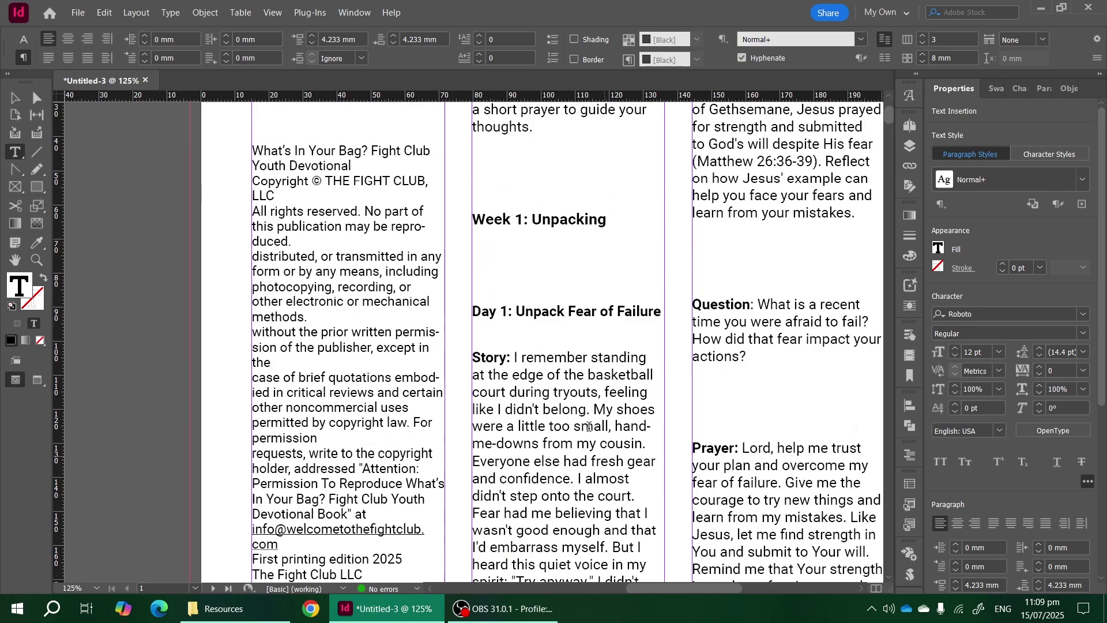
click(497, 266)
click(481, 173)
scroll(496, 178, up, 3)
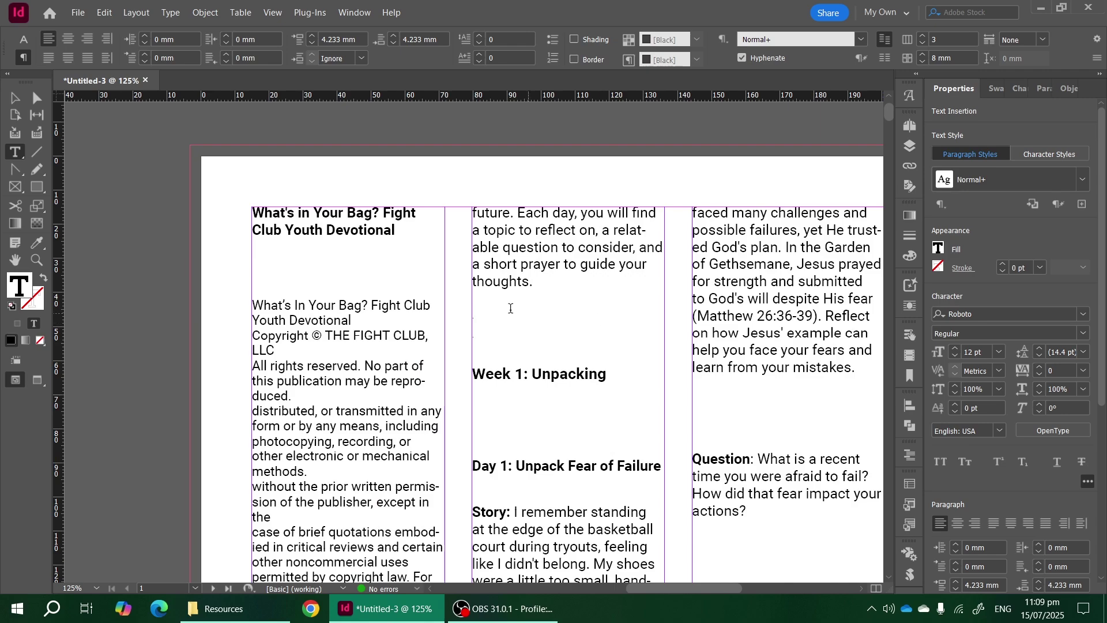
scroll(510, 308, down, 1)
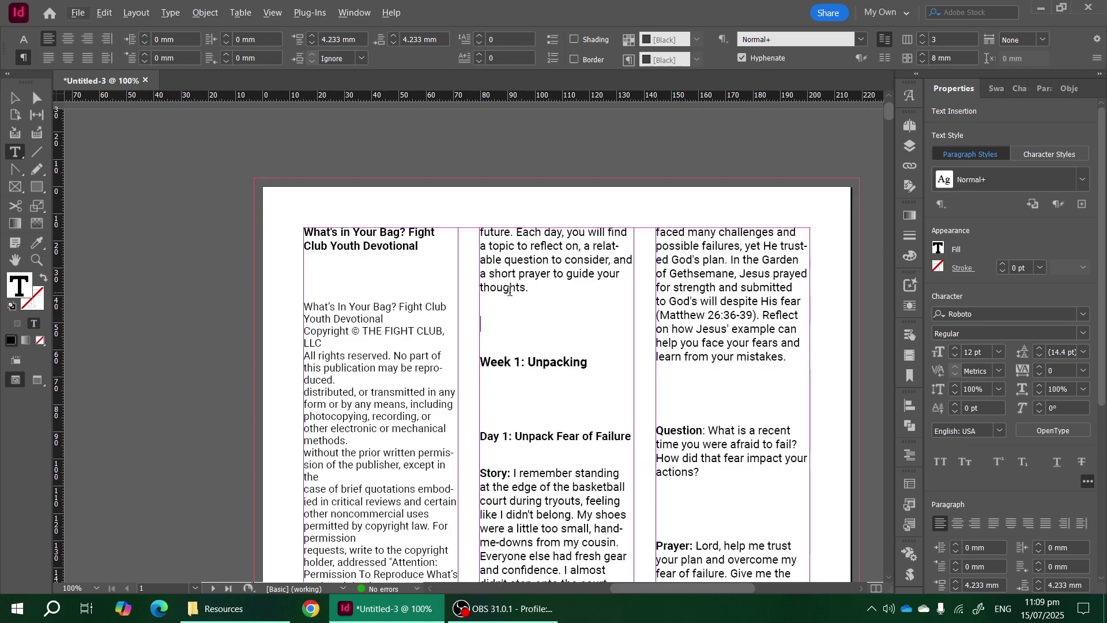
scroll(510, 292, right, 1)
scroll(437, 303, down, 3)
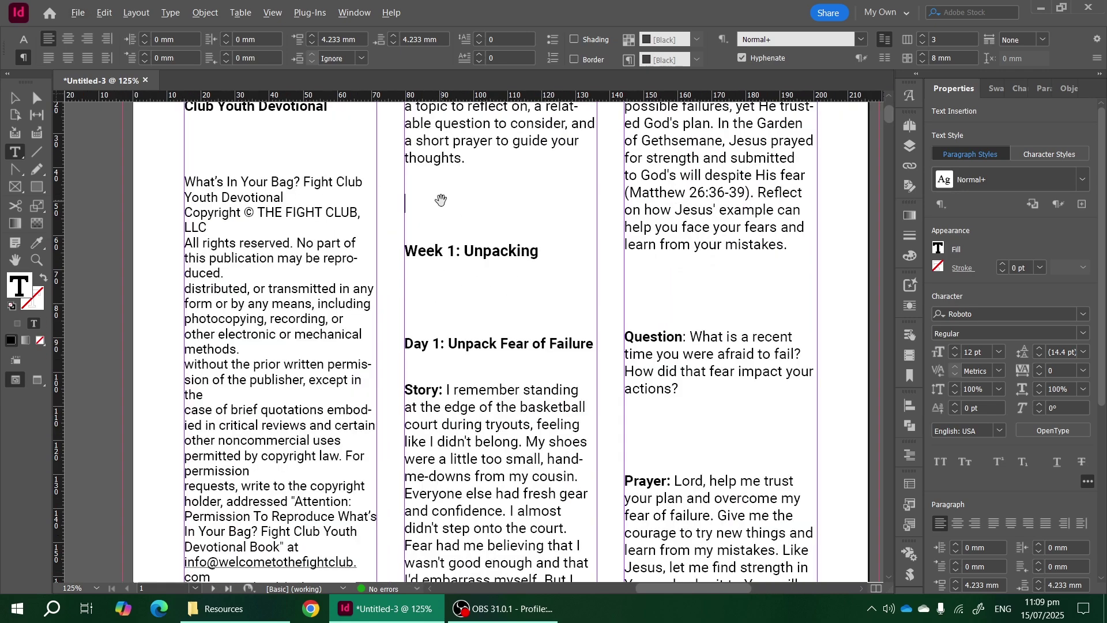
scroll(346, 231, up, 2)
Step: Show the hidden characters in the text
click(315, 232)
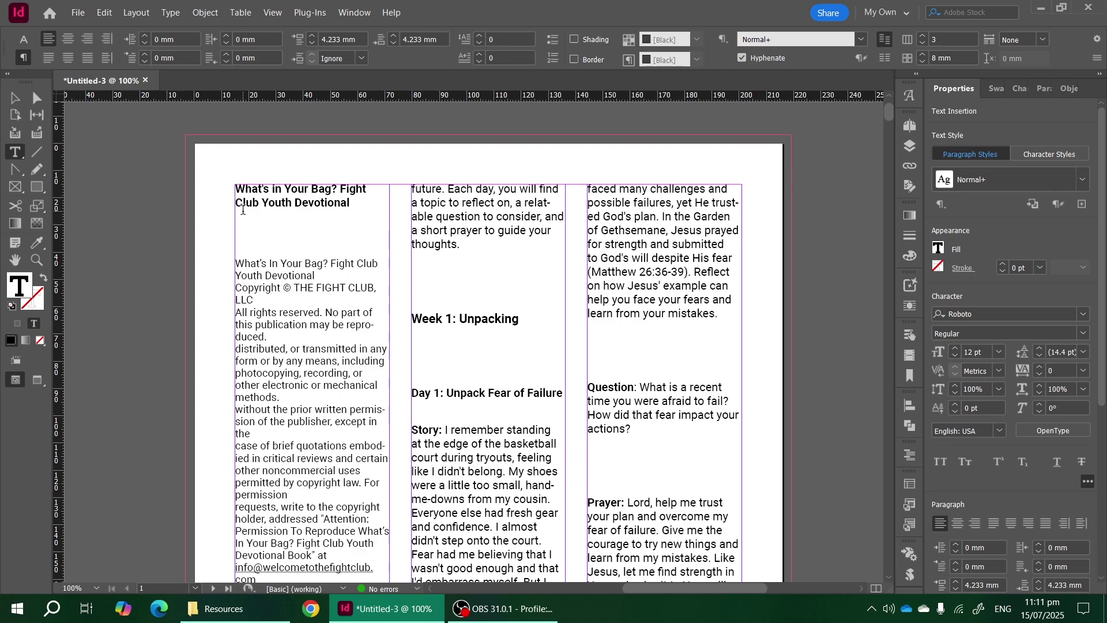
key(ctrl)
key(ctrl)
click(170, 13)
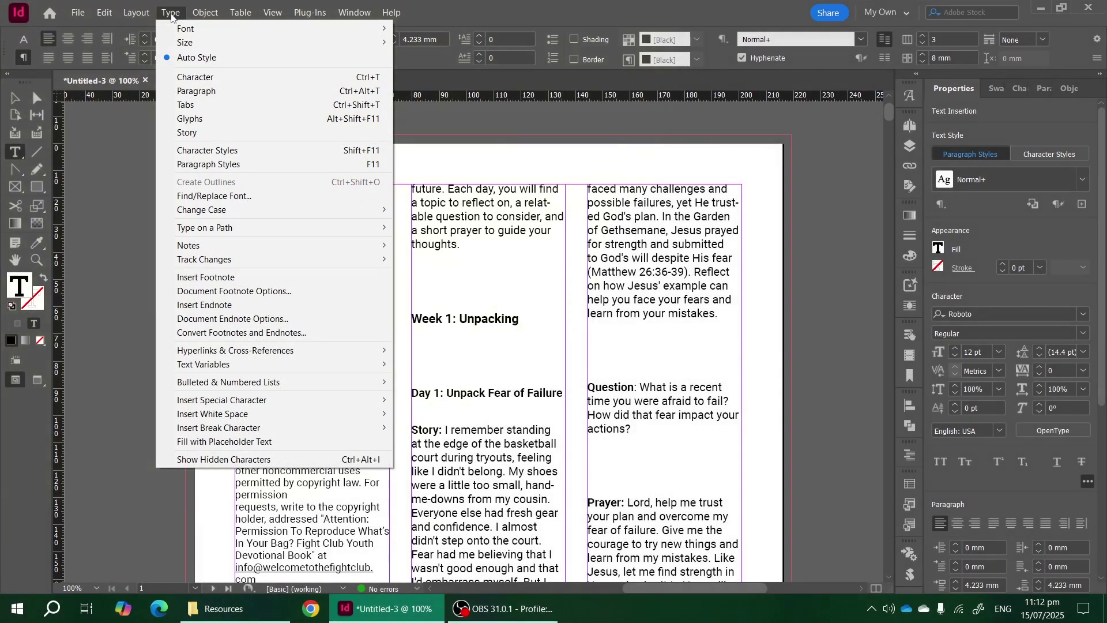
key(ctrl)
key(ctrl)
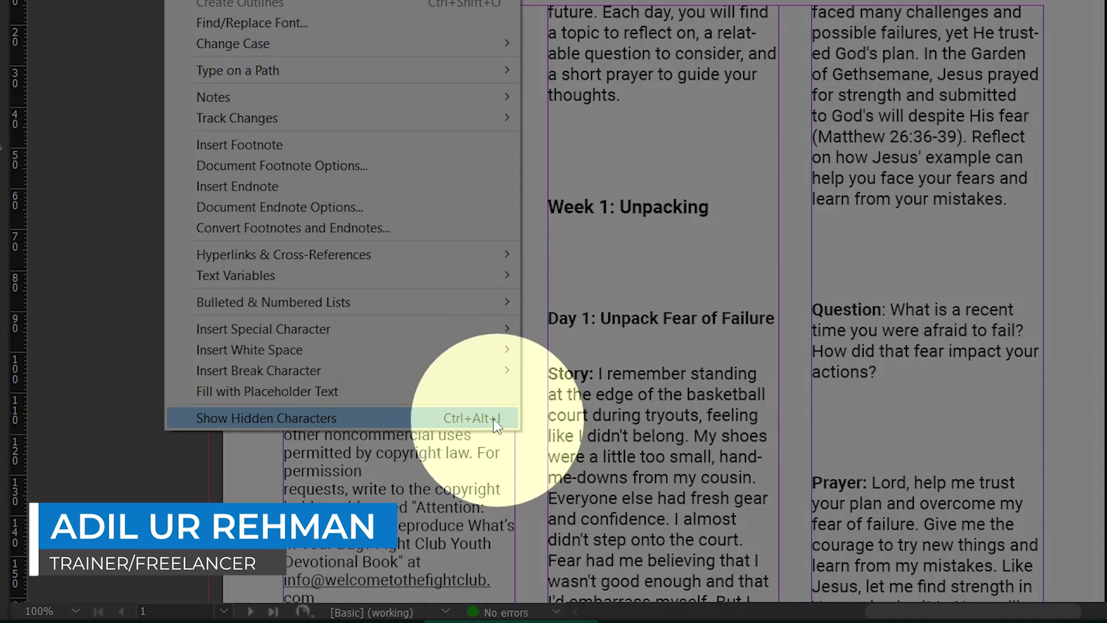
click(400, 419)
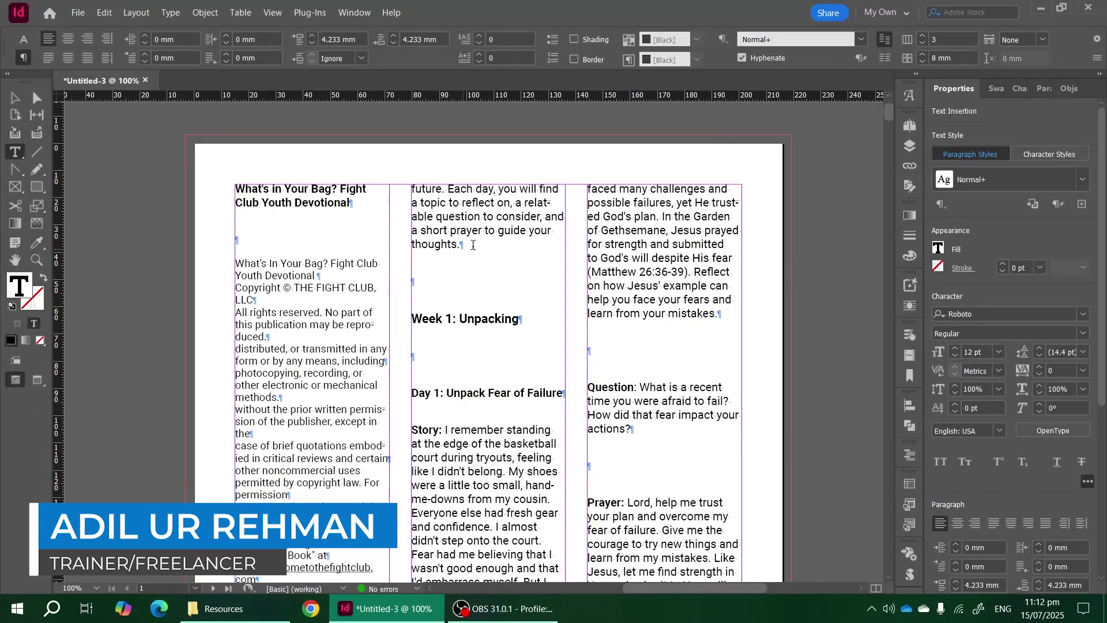
Step: Inspect the paragraph marks on the empty lines around the Week 1 heading and at the ends of the title lines
double_click(469, 245)
double_click(445, 281)
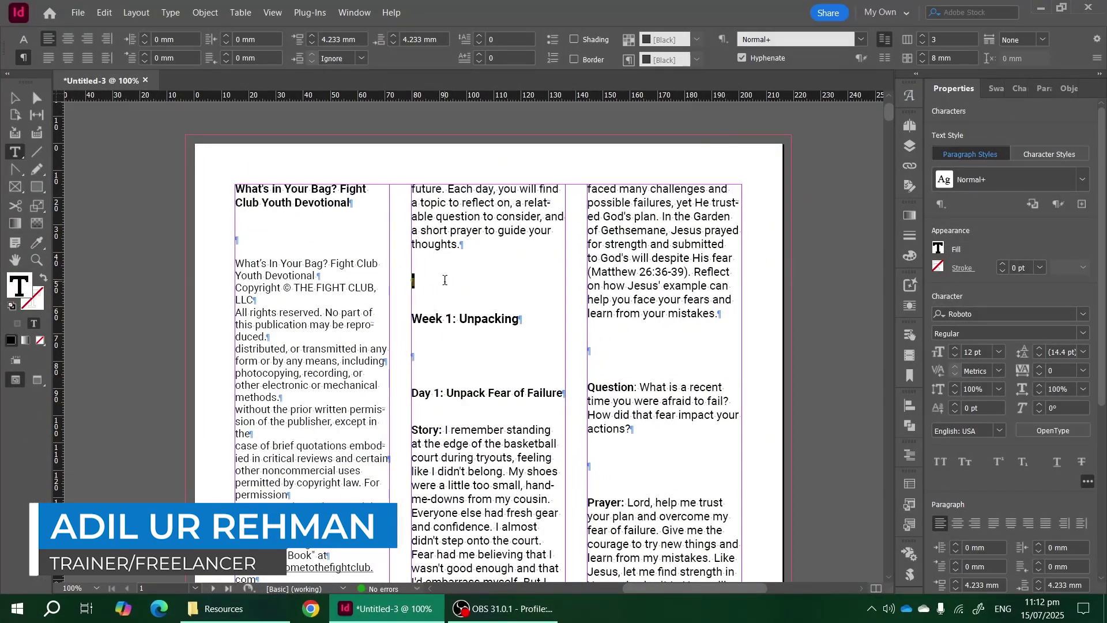
double_click(349, 279)
double_click(415, 359)
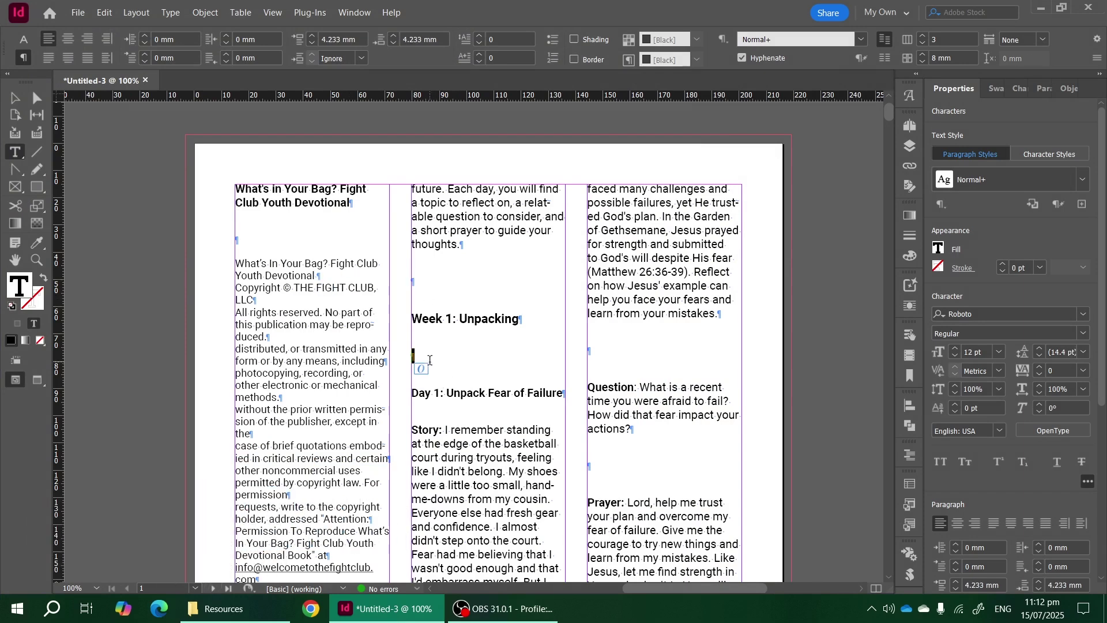
scroll(279, 225, up, 2)
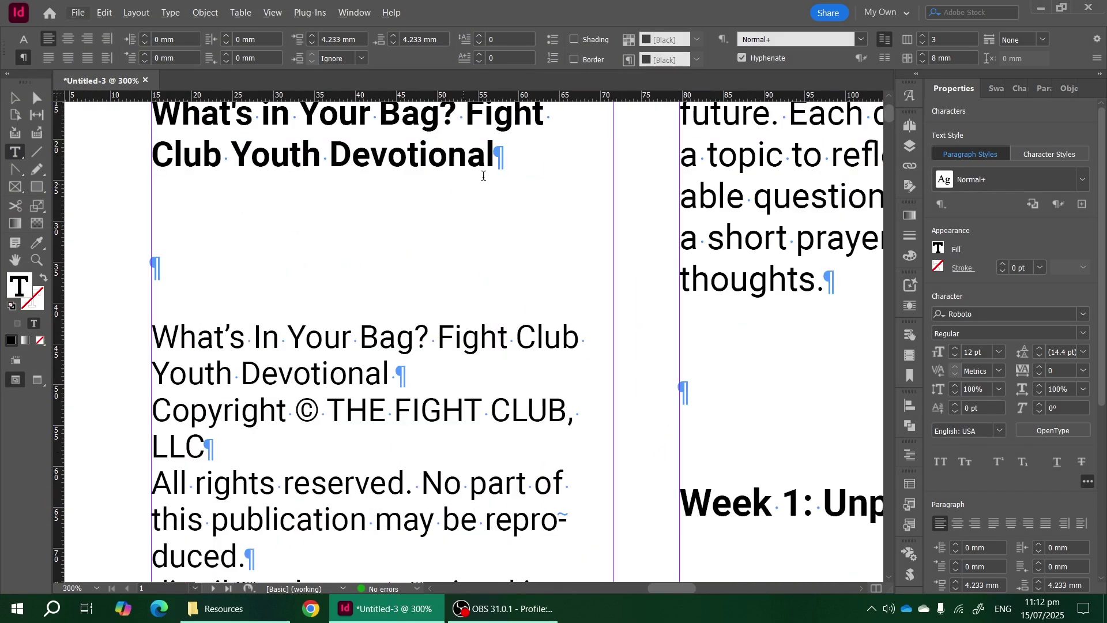
double_click(497, 154)
click(397, 376)
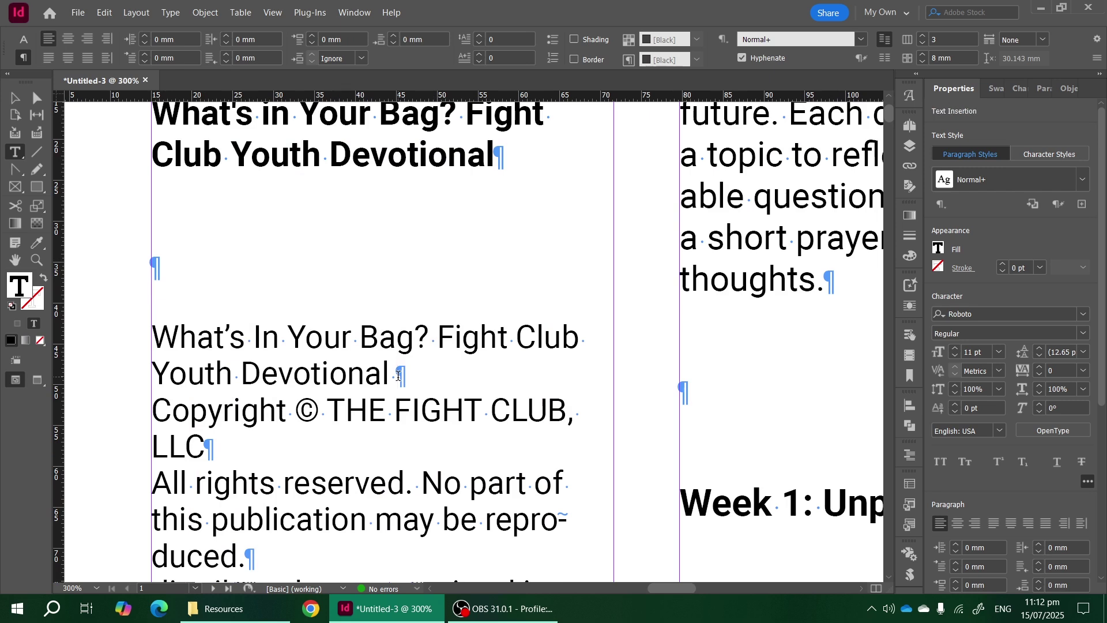
Step: Inspect the space marks between the words and the paragraph mark in the line "What's In Your Bag? Fight Club Youth Devotional"
scroll(360, 339, up, 3)
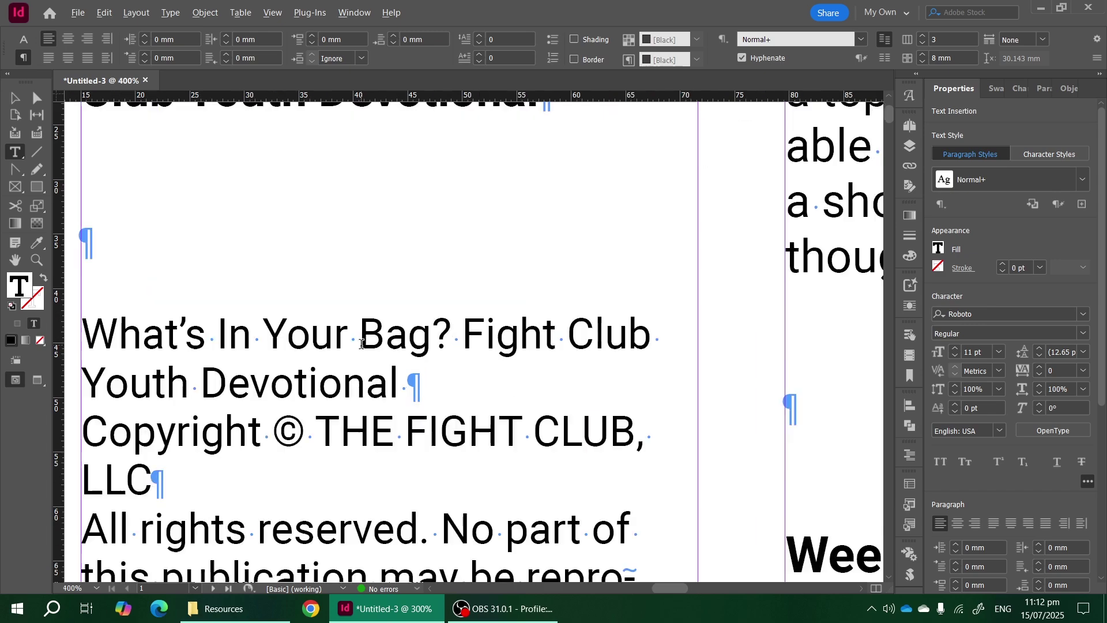
drag(355, 335, 342, 336)
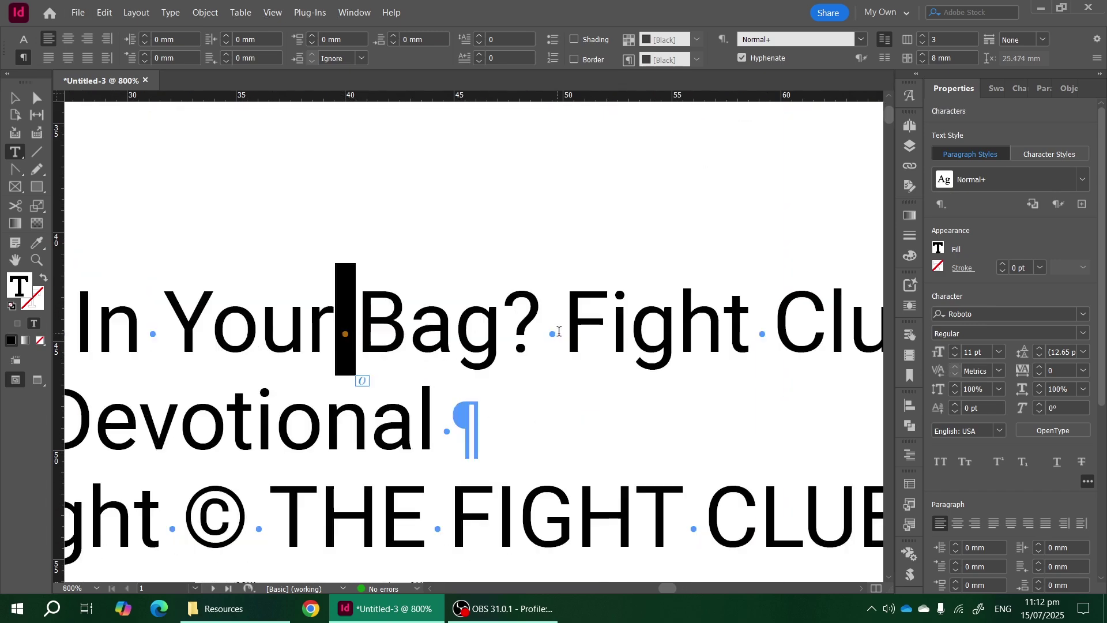
drag(559, 332, 542, 337)
scroll(534, 372, down, 1)
drag(462, 378, 481, 378)
scroll(481, 378, down, 5)
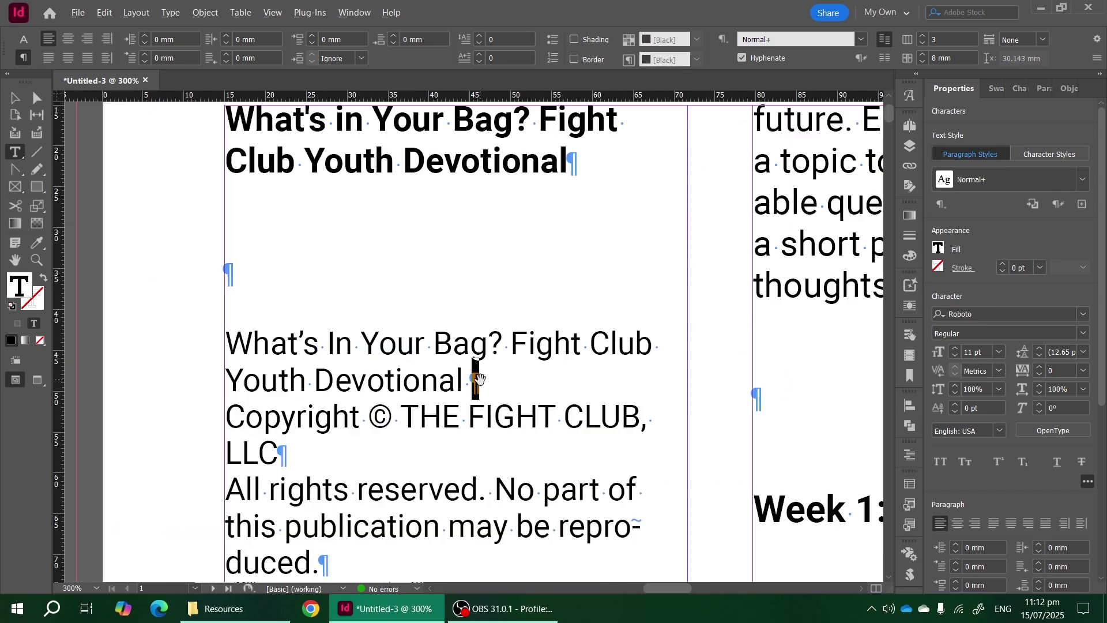
Step: Insert a column break on the empty line just above the "Day 2: Unpack Negative Self-Talk" heading and inspect its break mark
scroll(477, 377, down, 15)
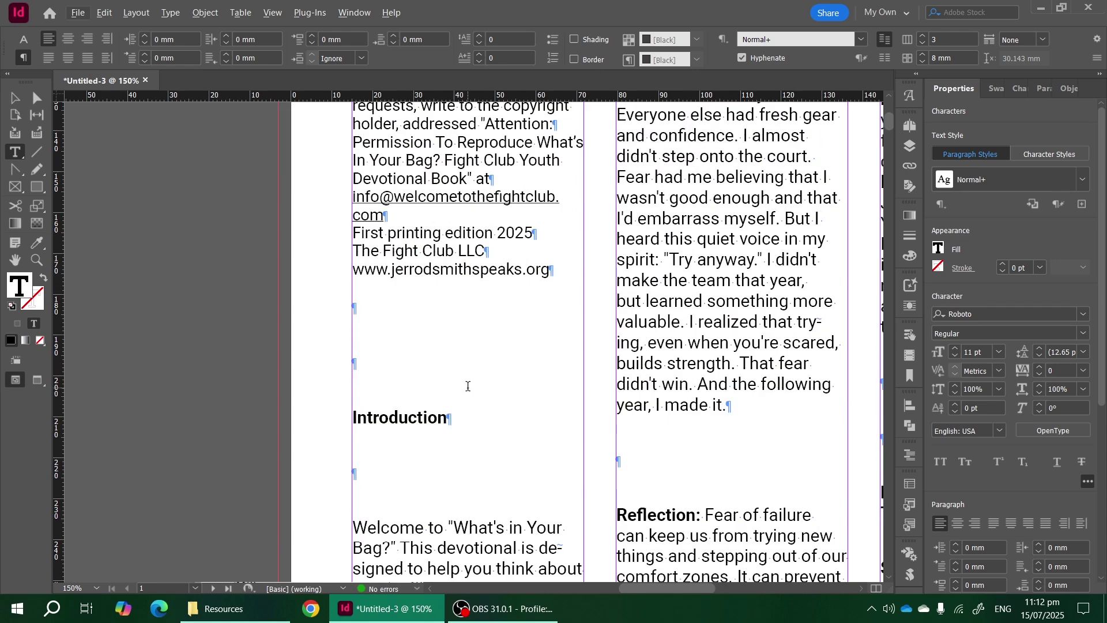
scroll(468, 386, right, 6)
scroll(469, 388, down, 1)
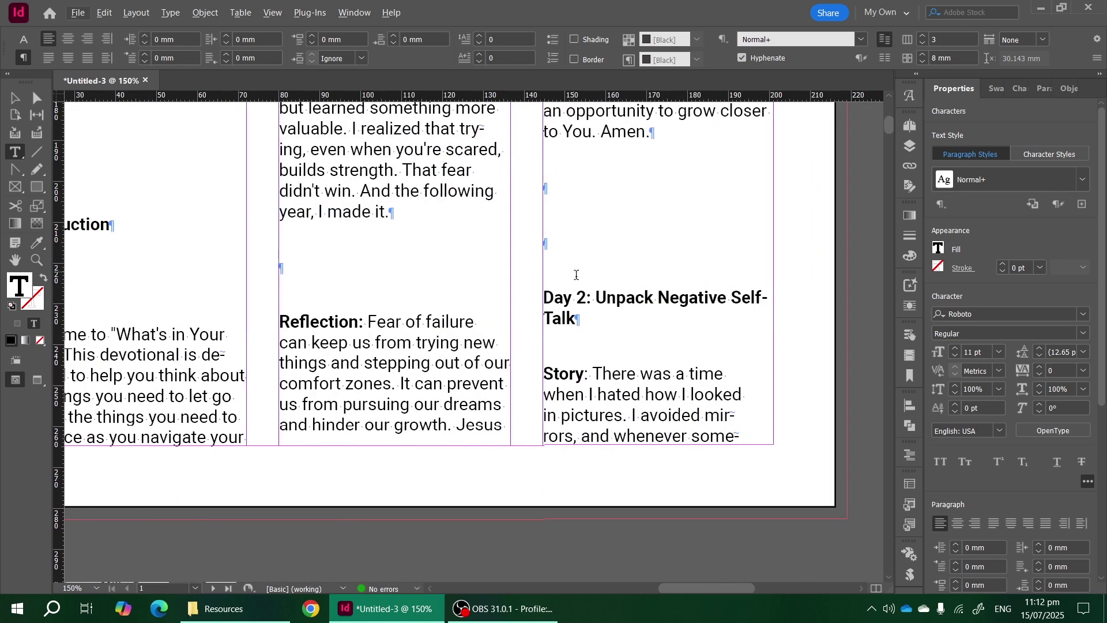
scroll(576, 275, up, 3)
drag(544, 397, 567, 395)
key(KP_Enter)
scroll(565, 388, up, 4)
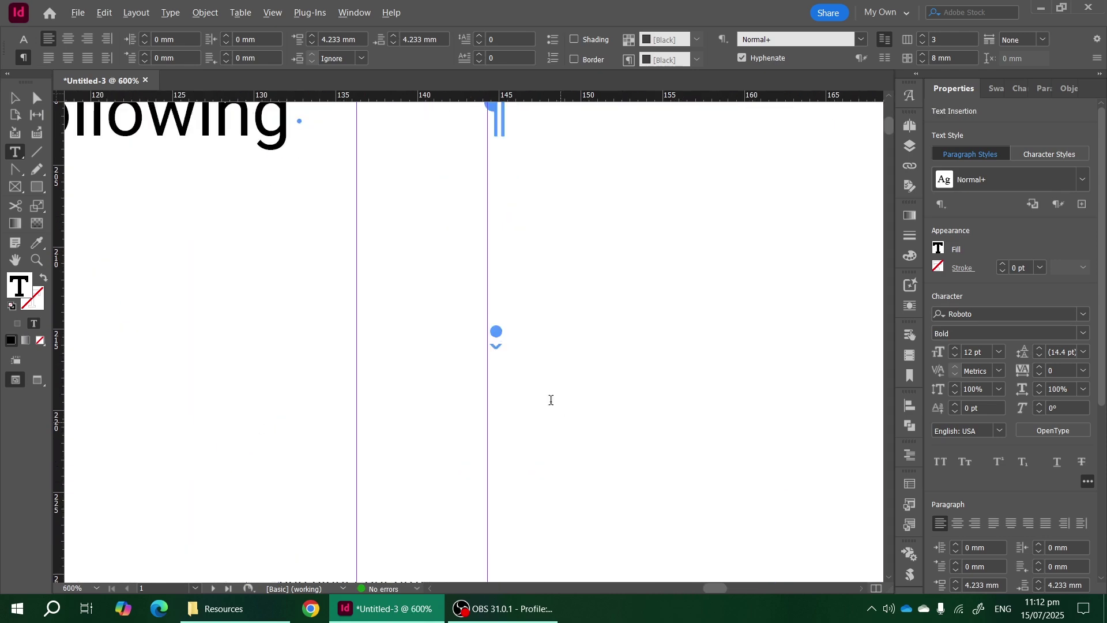
drag(492, 342, 499, 340)
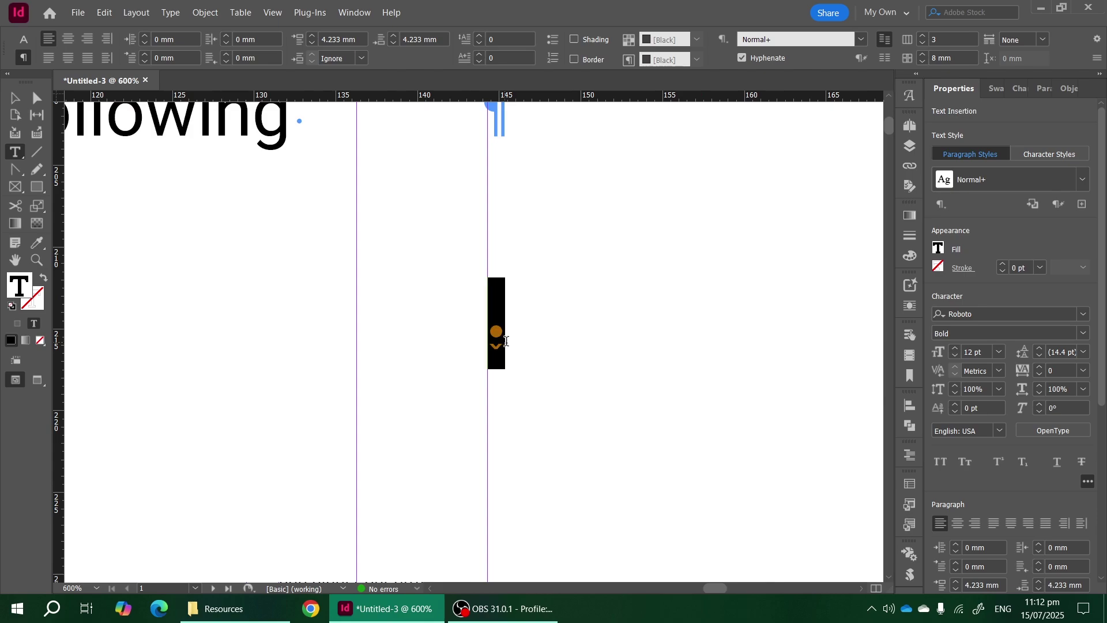
scroll(581, 351, down, 5)
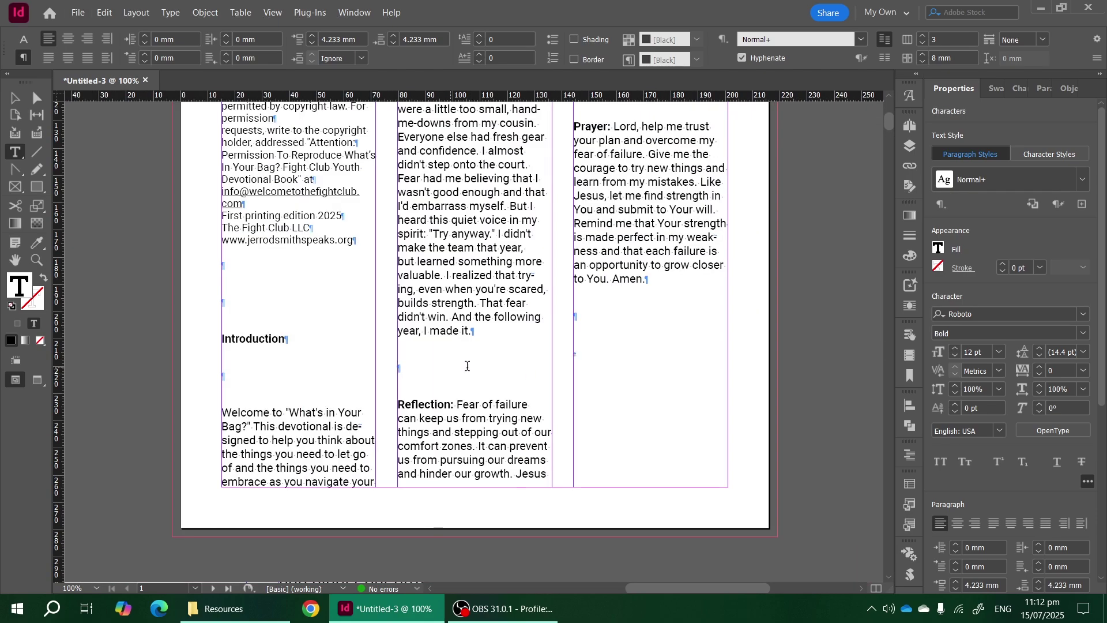
click(466, 365)
Step: Set the space before and after all paragraphs of the threaded text to 0 mm
scroll(599, 231, up, 3)
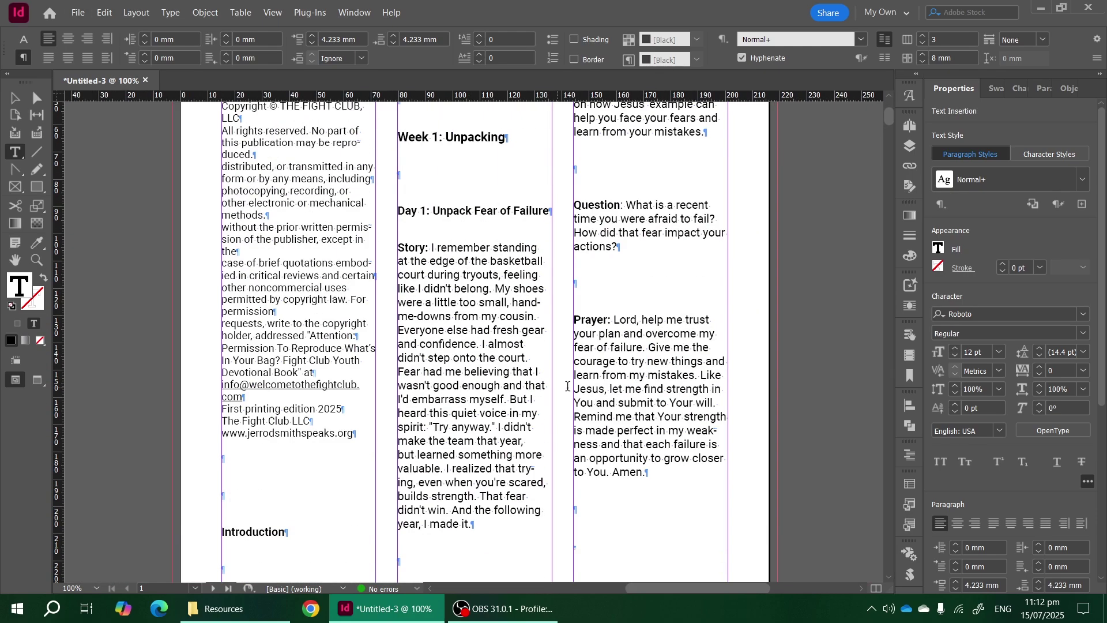
scroll(615, 323, up, 2)
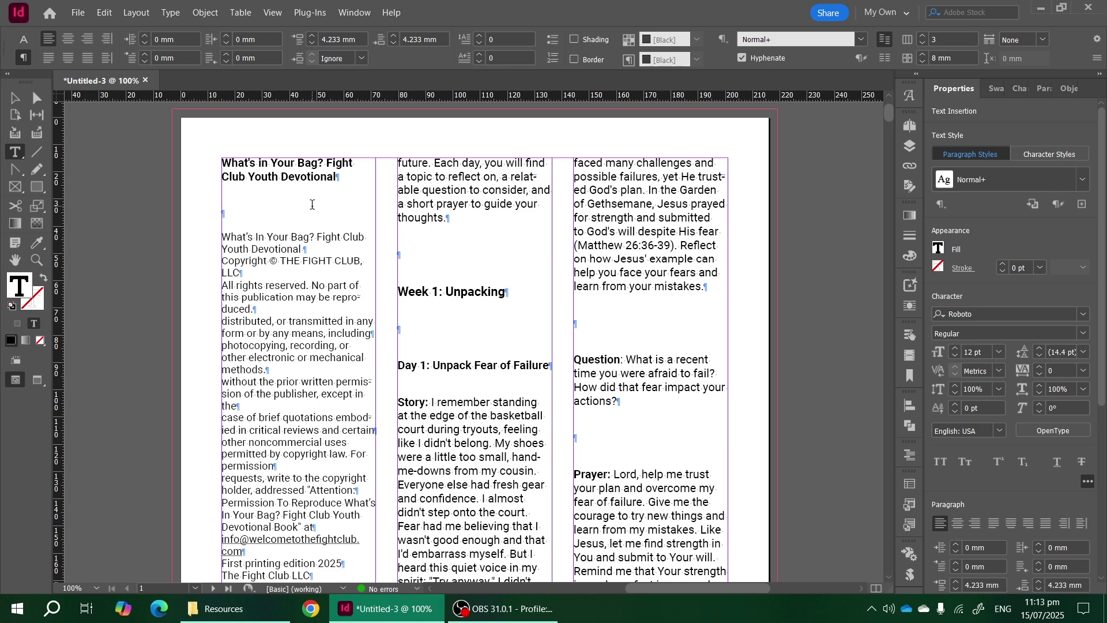
scroll(311, 205, down, 4)
scroll(306, 225, up, 5)
double_click(247, 248)
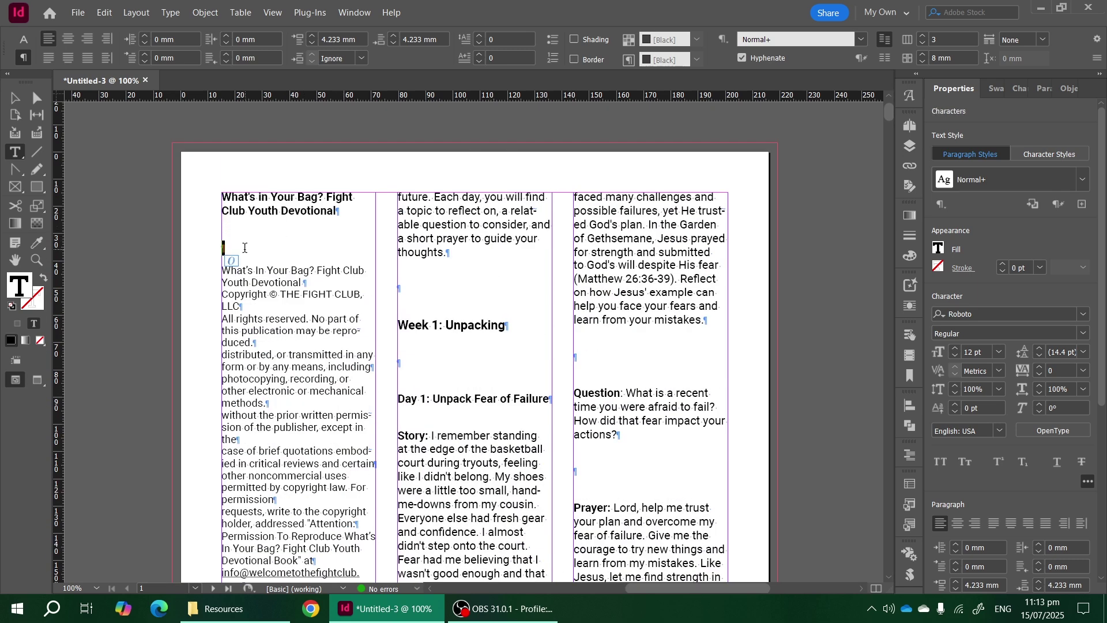
click(274, 247)
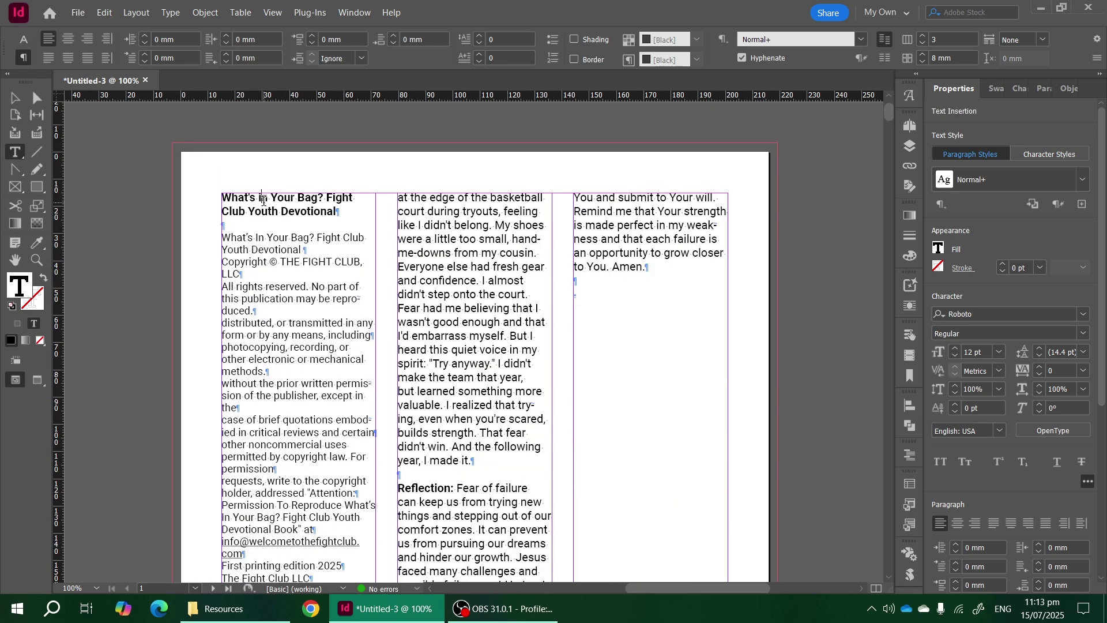
Step: Examine the remaining empty paragraphs below the title and above and below the Introduction heading in the first column
drag(263, 212, 339, 212)
drag(231, 237, 273, 238)
click(234, 226)
scroll(233, 225, up, 4)
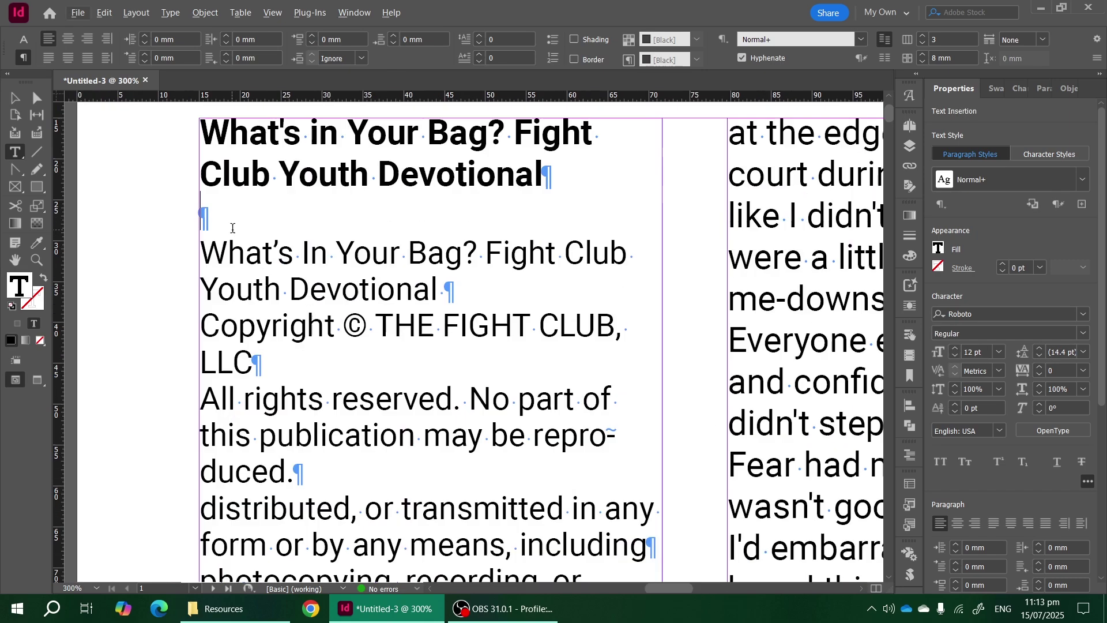
double_click(208, 224)
scroll(313, 226, down, 1)
scroll(367, 297, down, 6)
scroll(368, 298, down, 8)
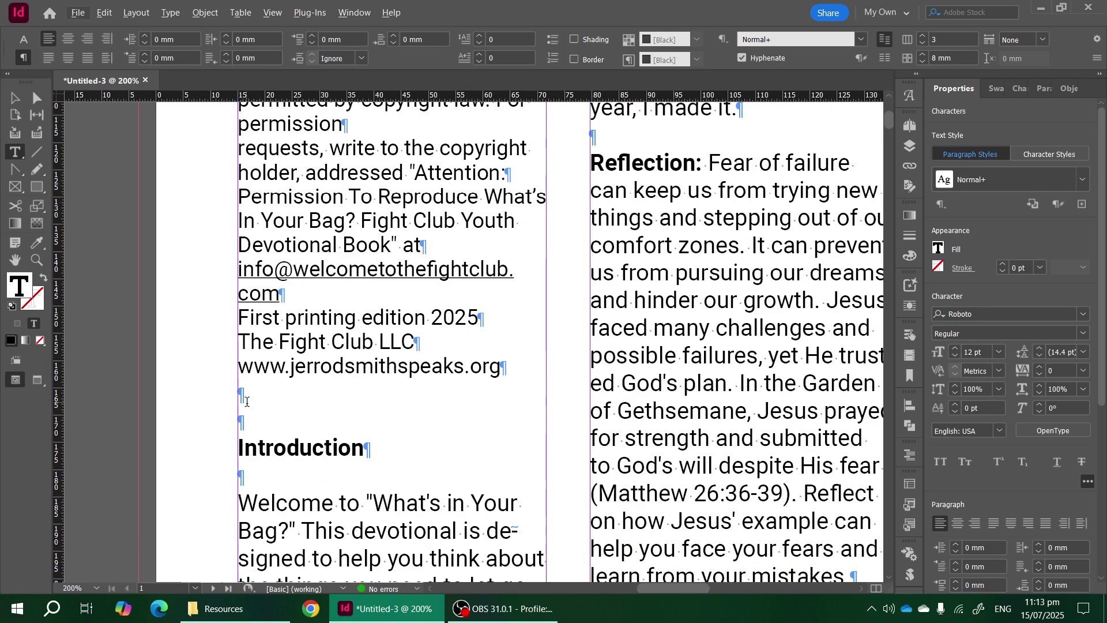
double_click(241, 316)
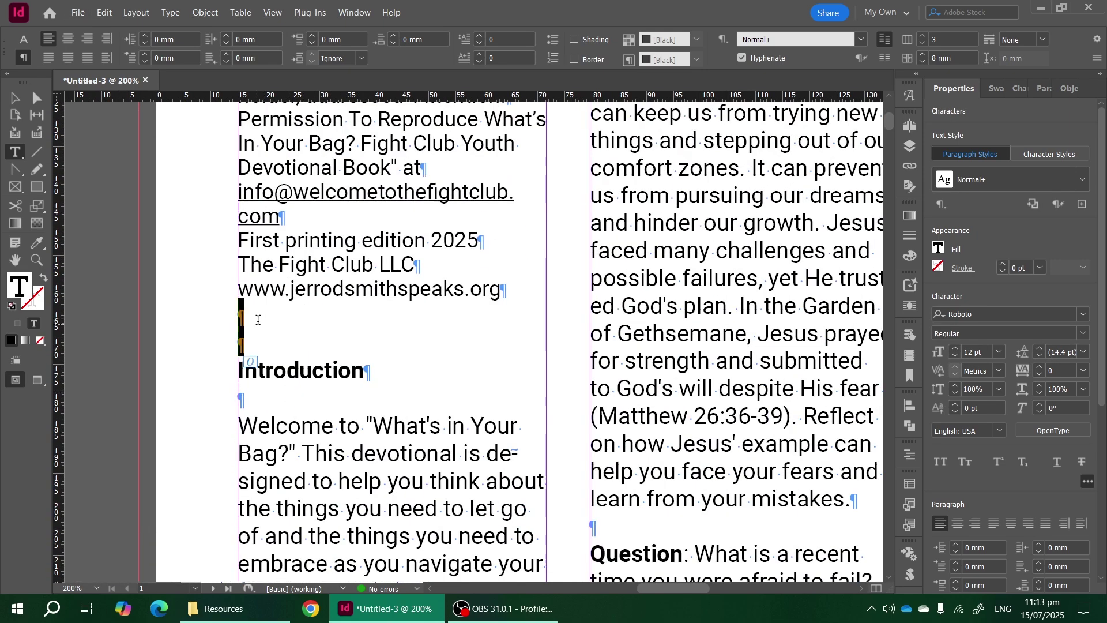
click(267, 396)
double_click(273, 396)
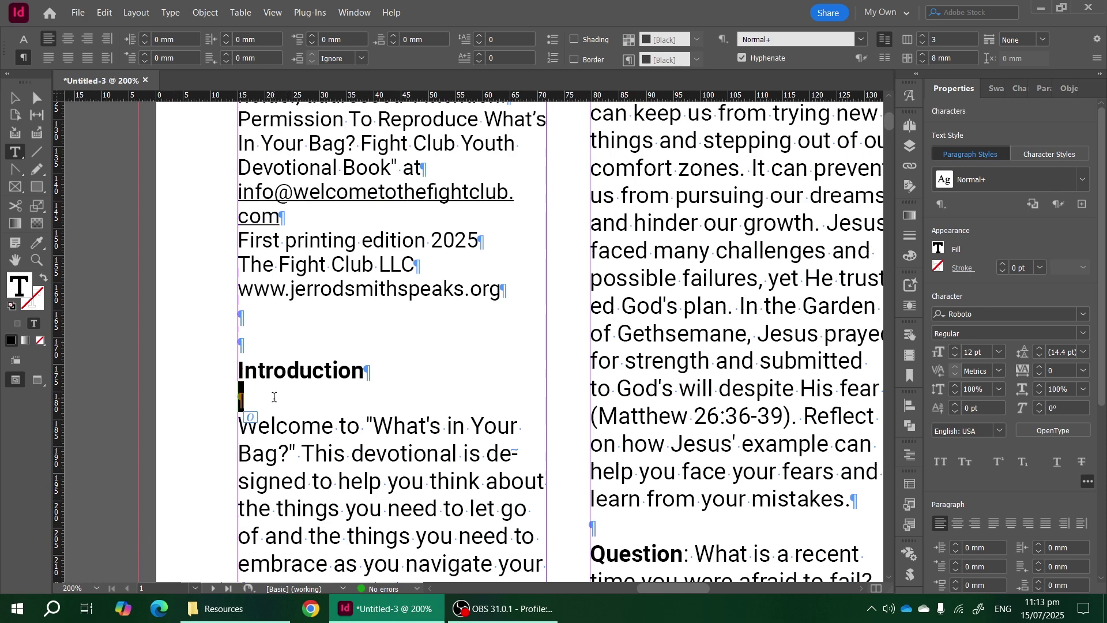
Step: Inspect the consecutive paragraph marks above the Introduction heading and the empty paragraph directly below it
scroll(294, 419, down, 4)
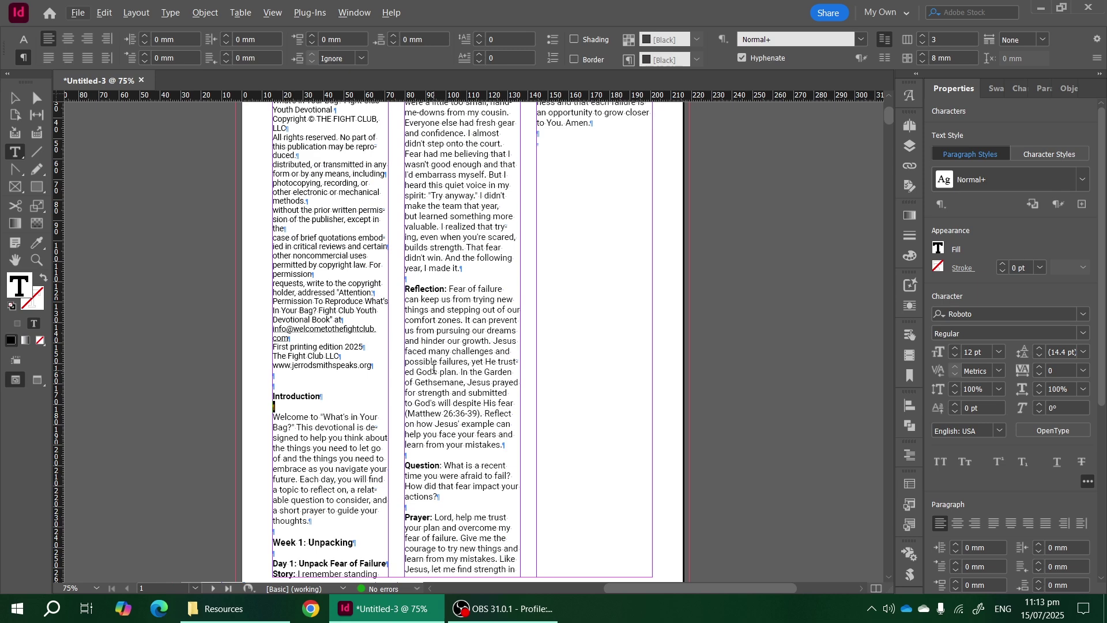
scroll(434, 369, up, 3)
drag(290, 328, 290, 351)
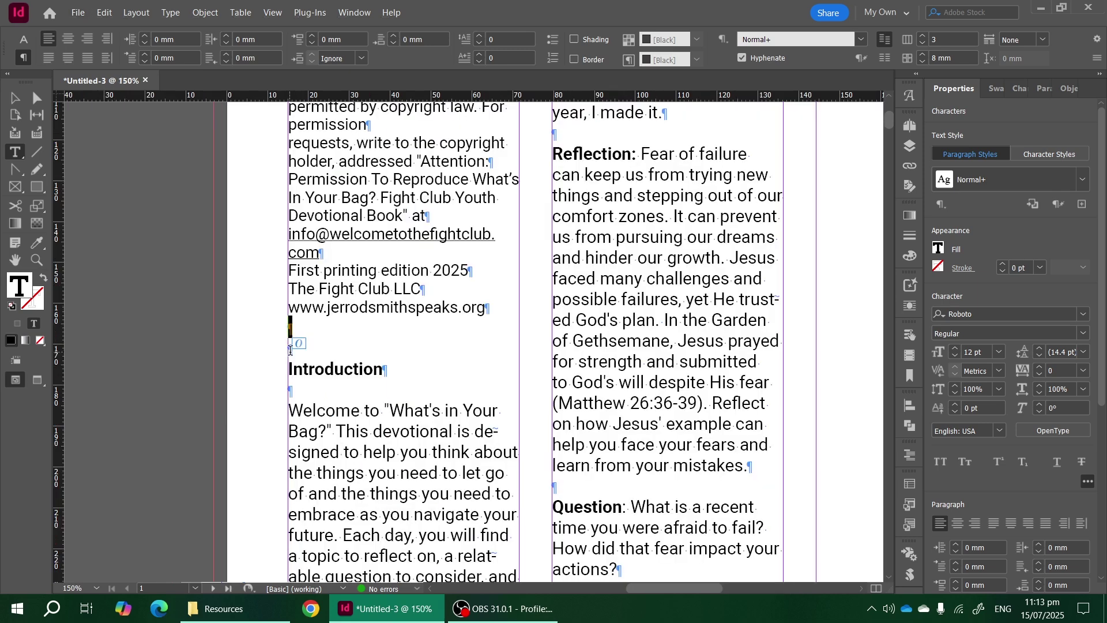
scroll(290, 350, up, 4)
click(249, 253)
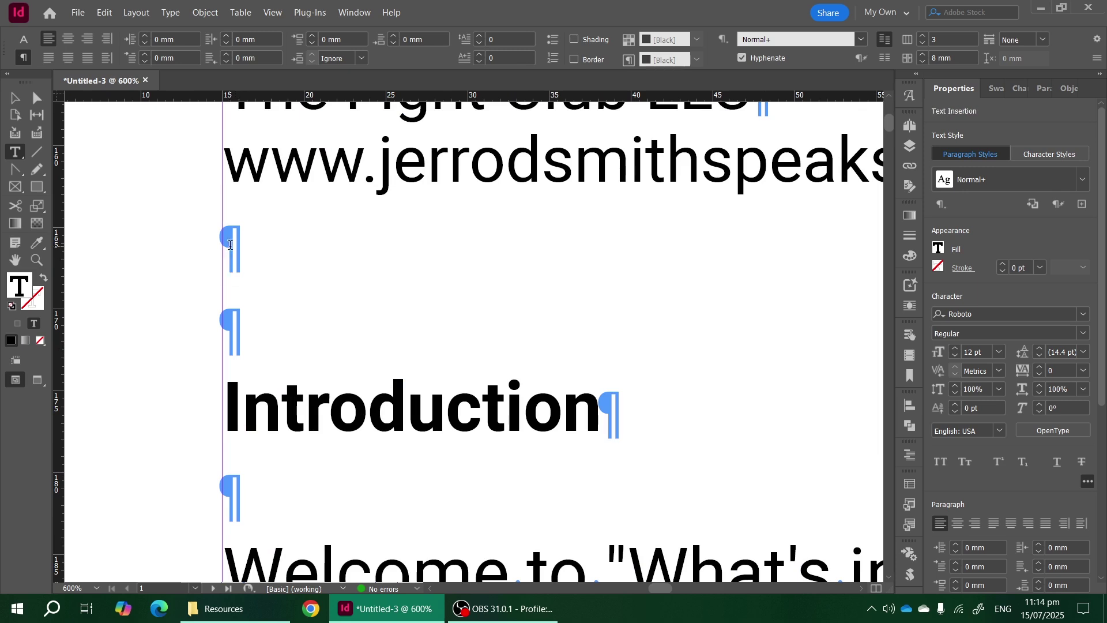
drag(230, 245, 245, 243)
drag(228, 240, 254, 323)
scroll(254, 327, down, 1)
drag(228, 412, 255, 415)
scroll(264, 416, down, 4)
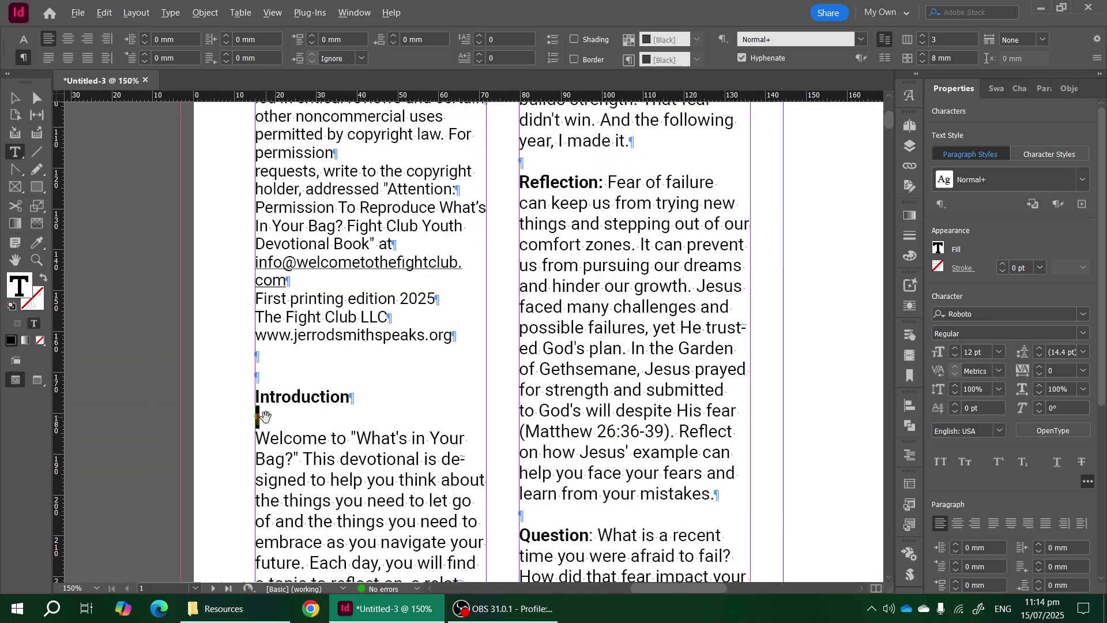
Step: Check the following pages for extra empty paragraphs, including those above the "Reflection" paragraph starting page 3, and return to the first page
click(305, 376)
scroll(470, 263, down, 3)
scroll(345, 346, down, 8)
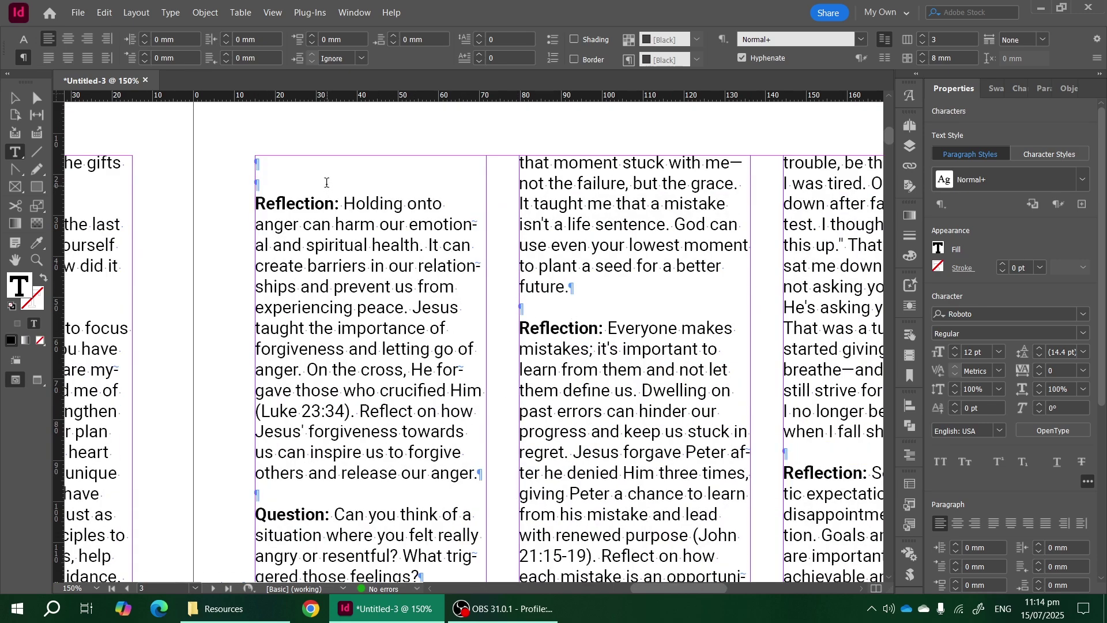
drag(326, 183, 245, 163)
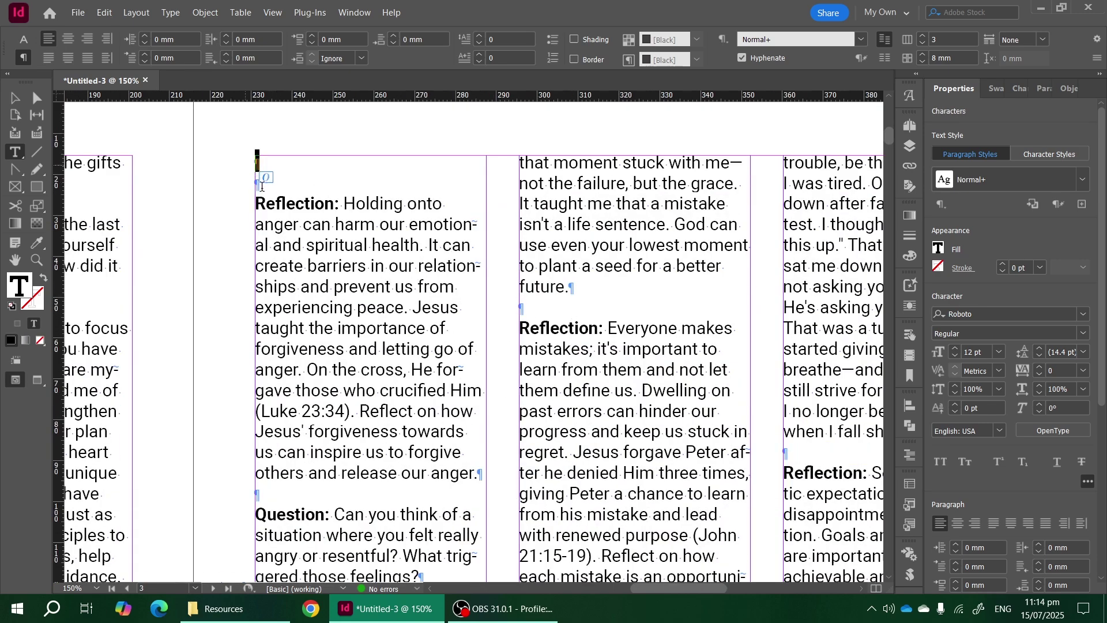
scroll(480, 288, down, 5)
scroll(510, 356, up, 1)
scroll(512, 356, up, 2)
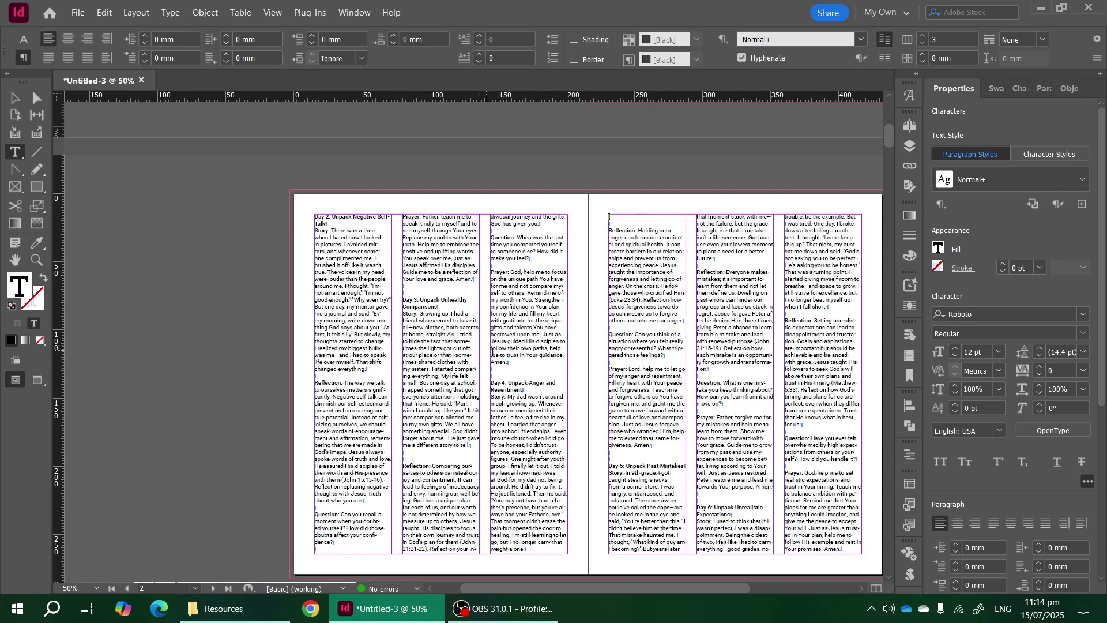
scroll(393, 352, up, 8)
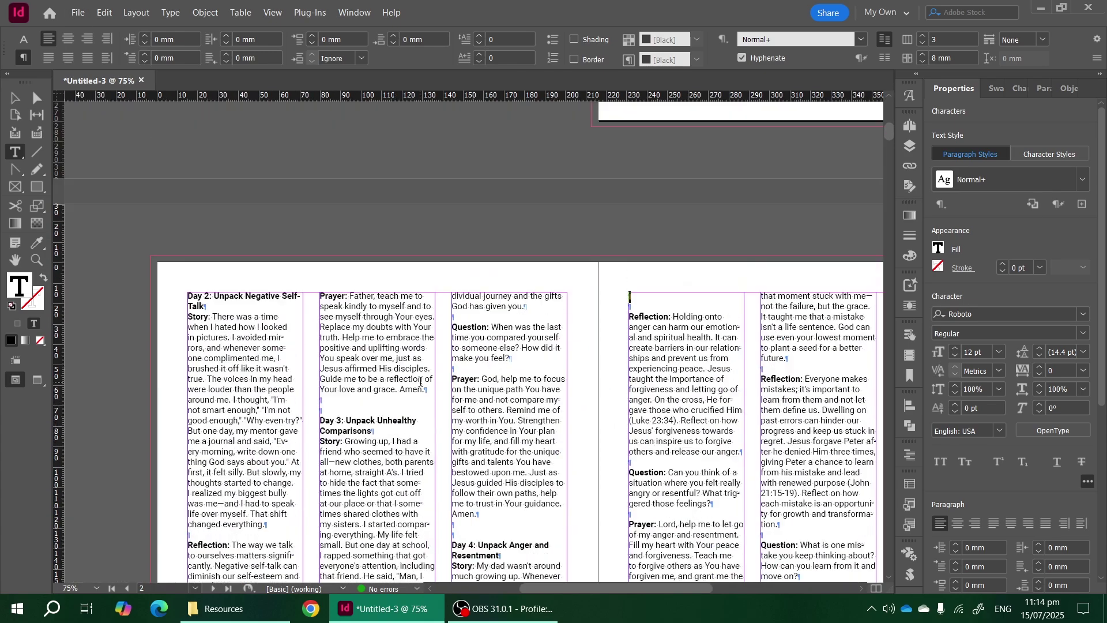
scroll(422, 380, right, 3)
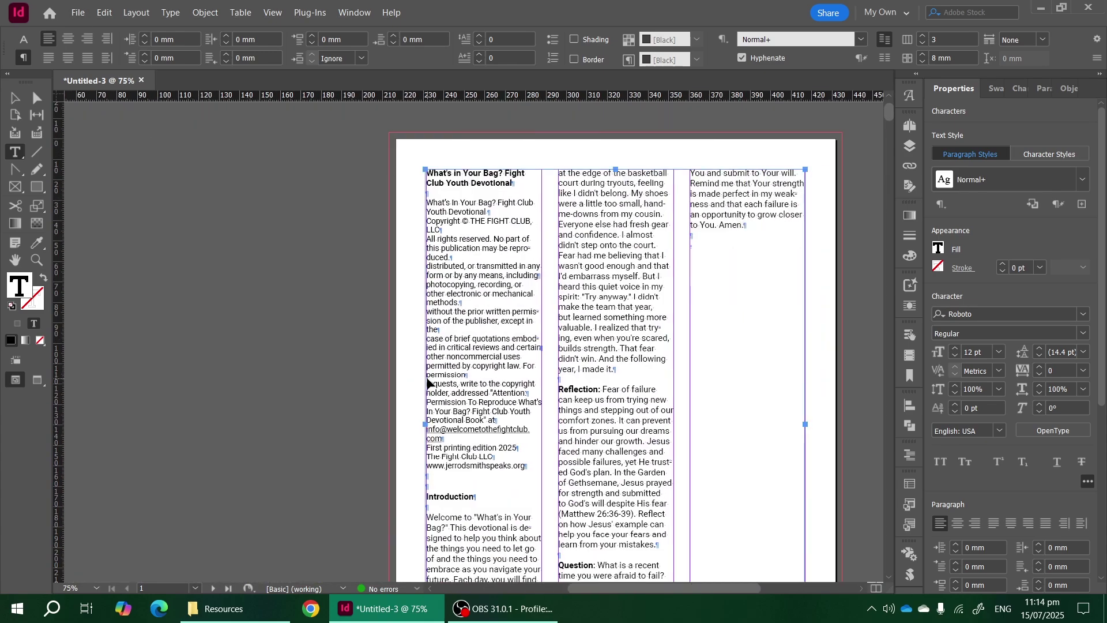
Step: Place the text cursor in the story, open Find/Change and load the "Multiple Return to Single Return" query
click(465, 332)
scroll(466, 334, right, 3)
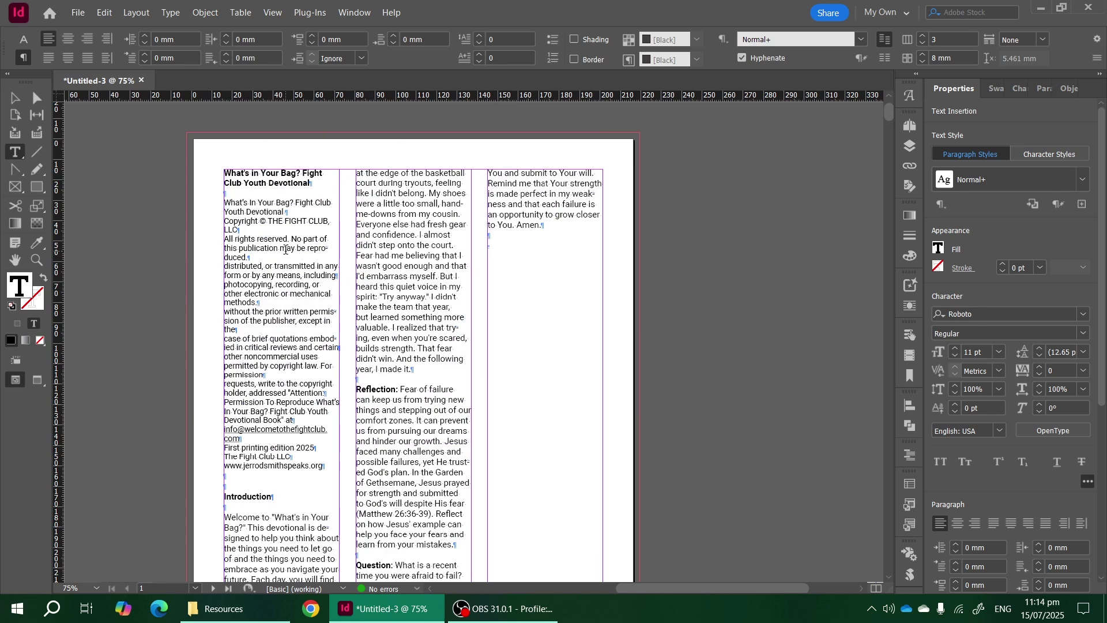
key(Escape)
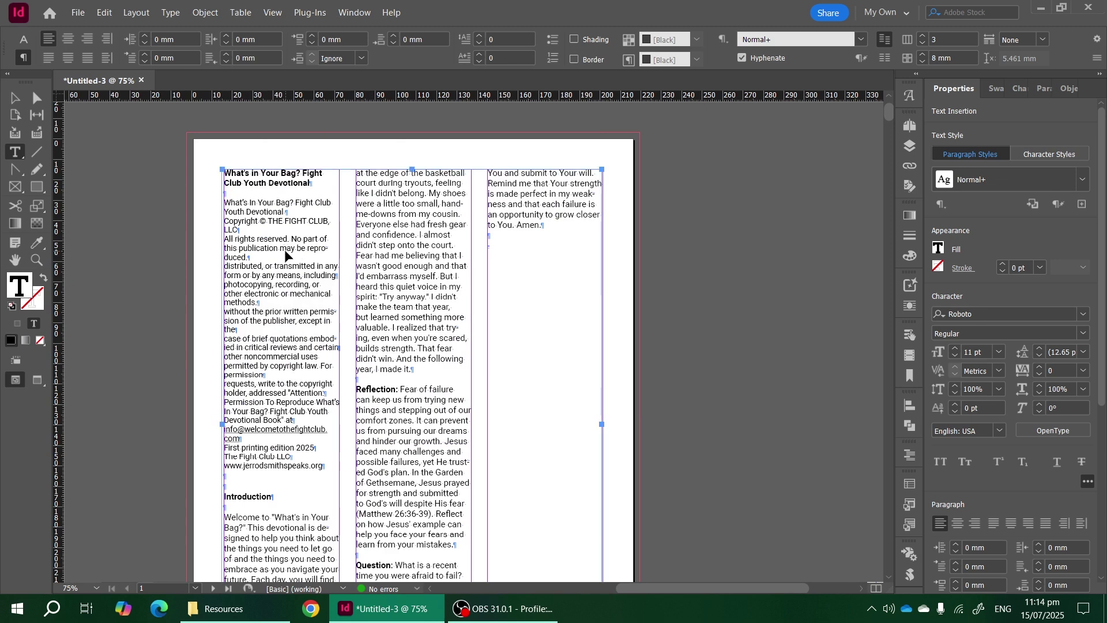
key(ctrl+f)
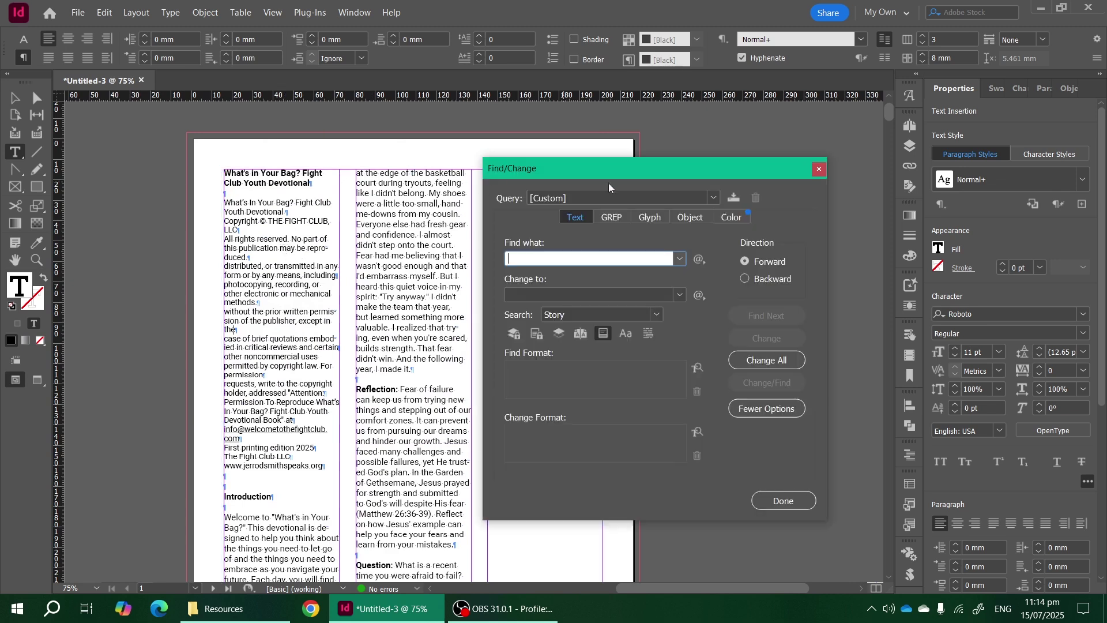
drag(654, 174, 525, 126)
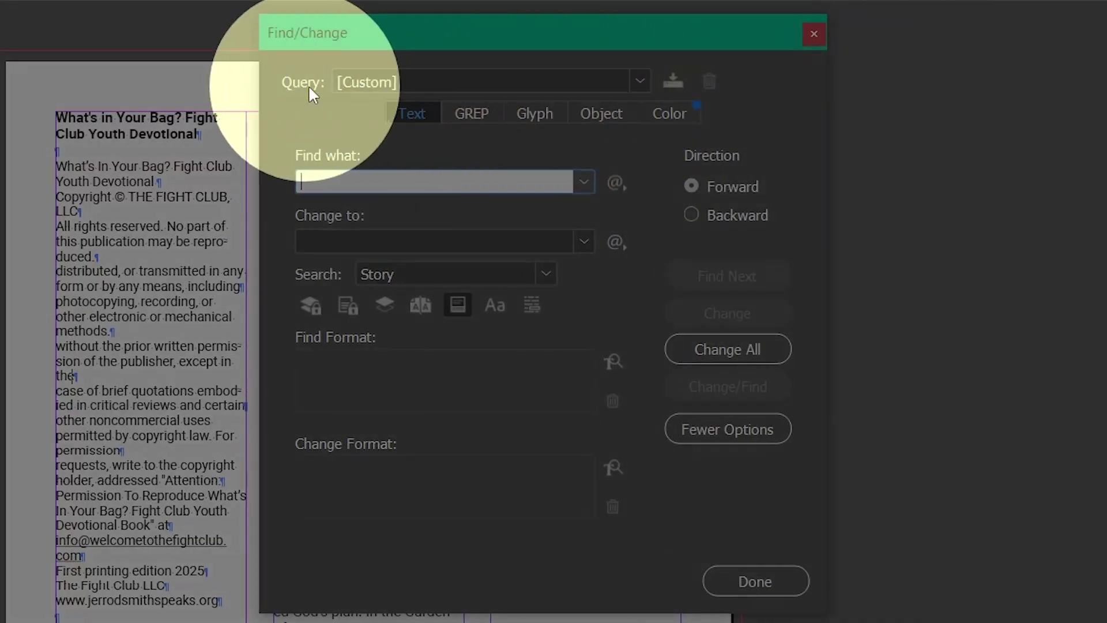
click(576, 82)
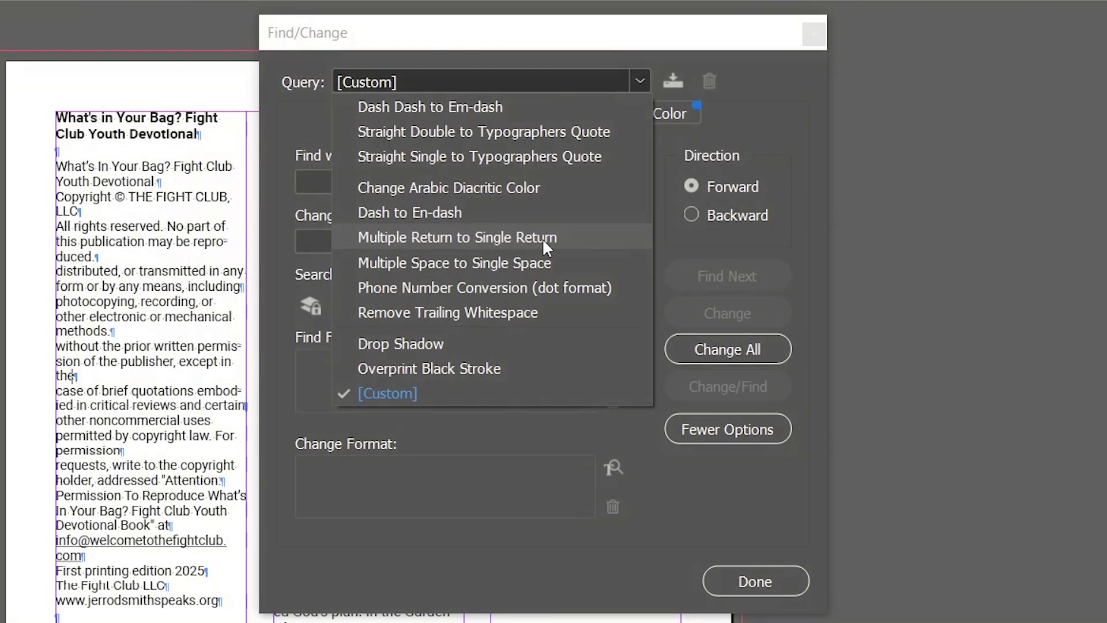
click(542, 238)
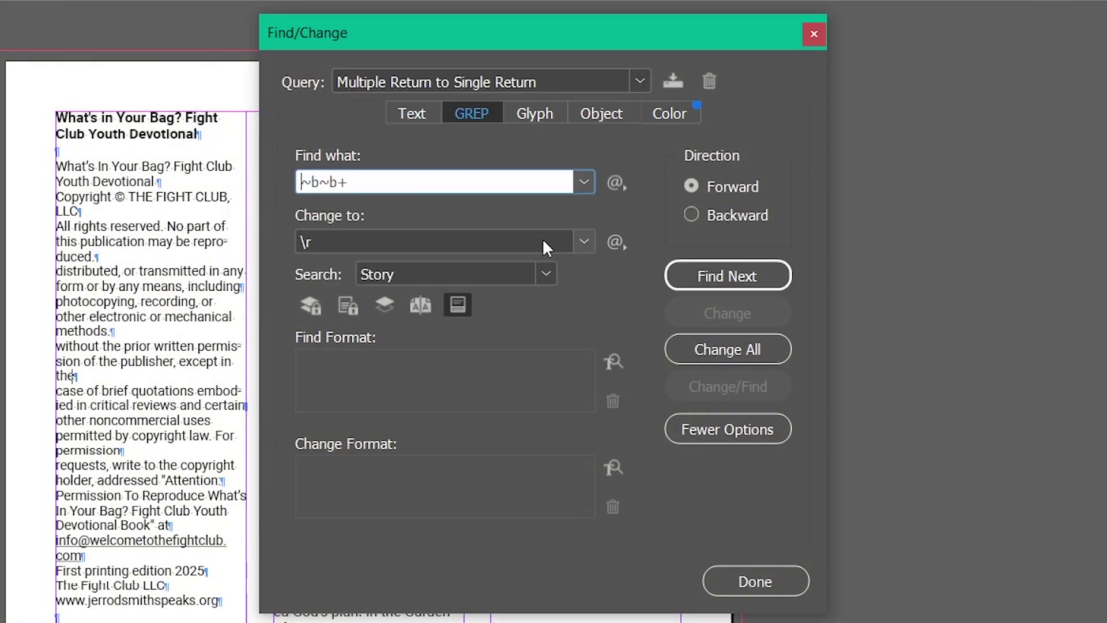
Step: Review the query's find and change expressions, replace all matches in the story, and close Find/Change
drag(348, 182, 296, 182)
double_click(299, 242)
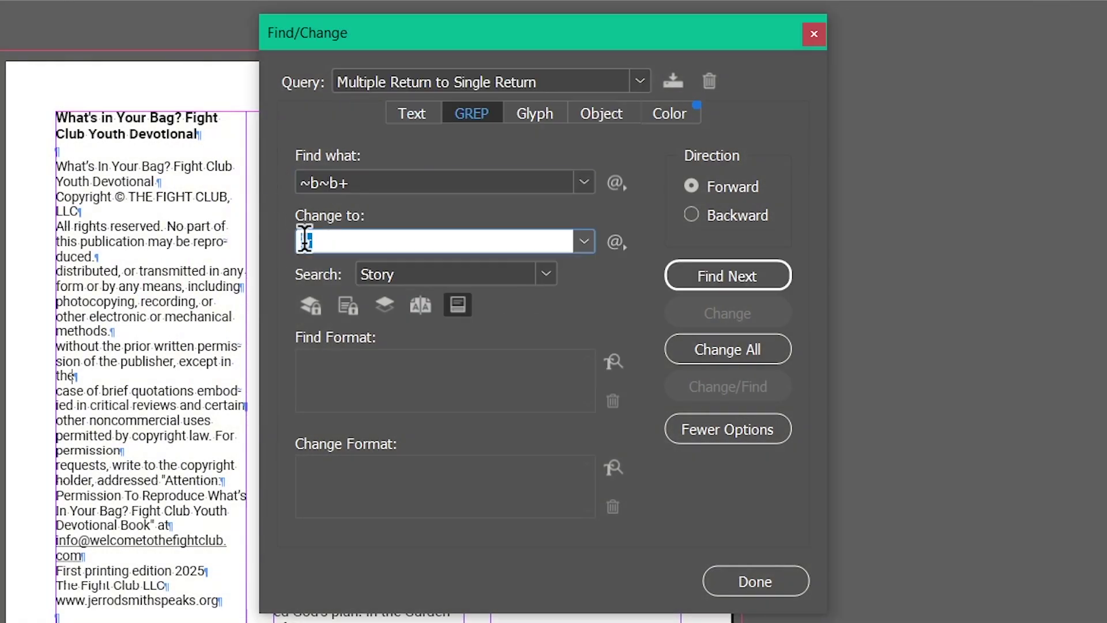
click(755, 358)
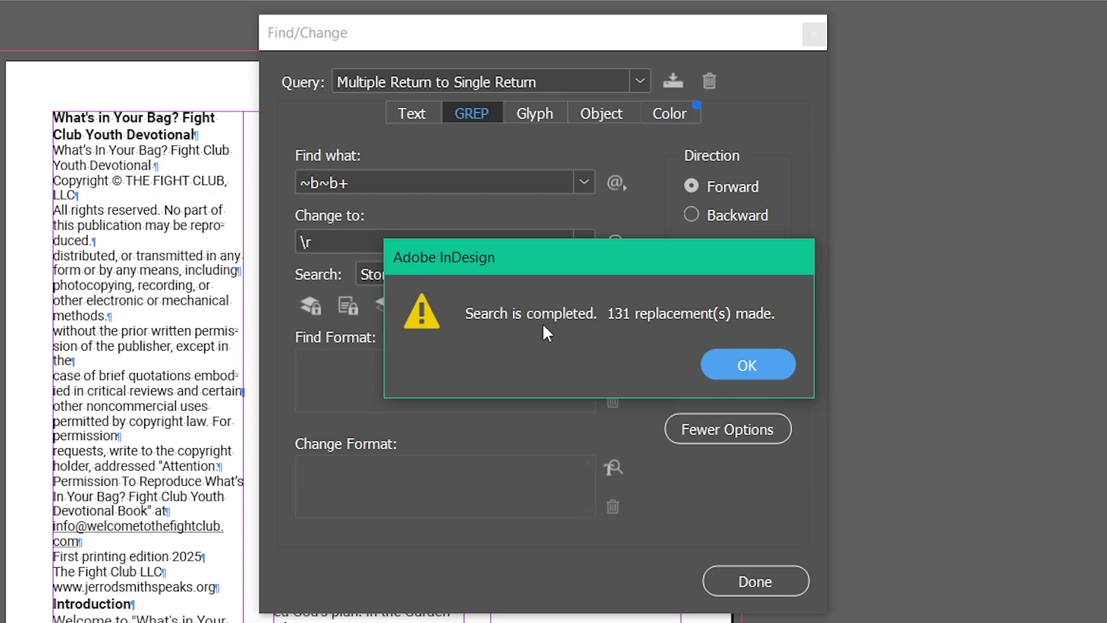
click(748, 365)
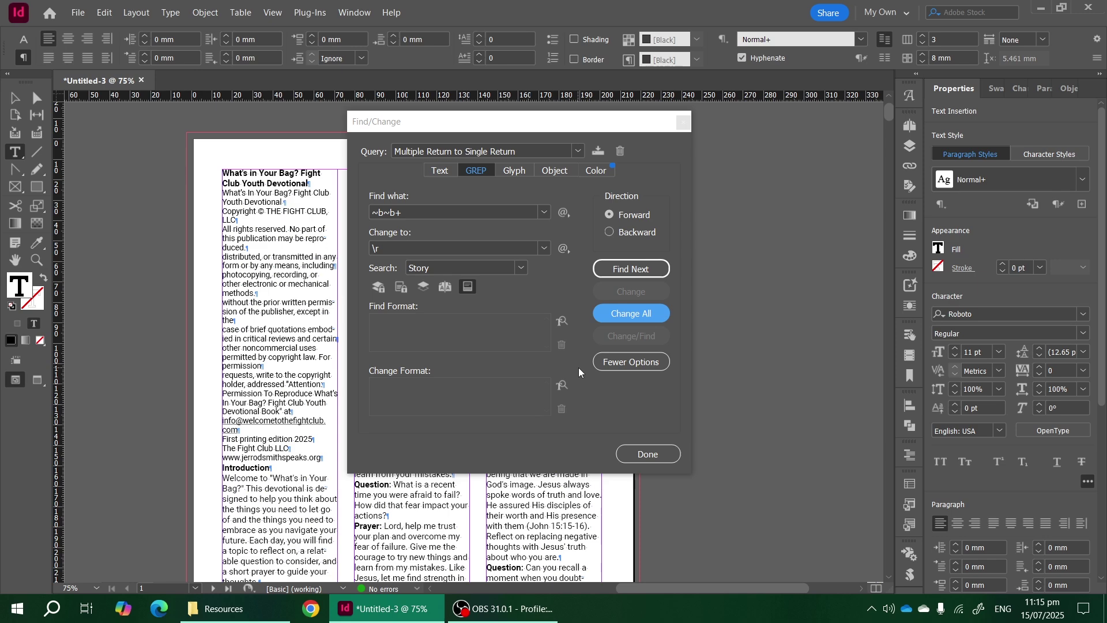
click(648, 454)
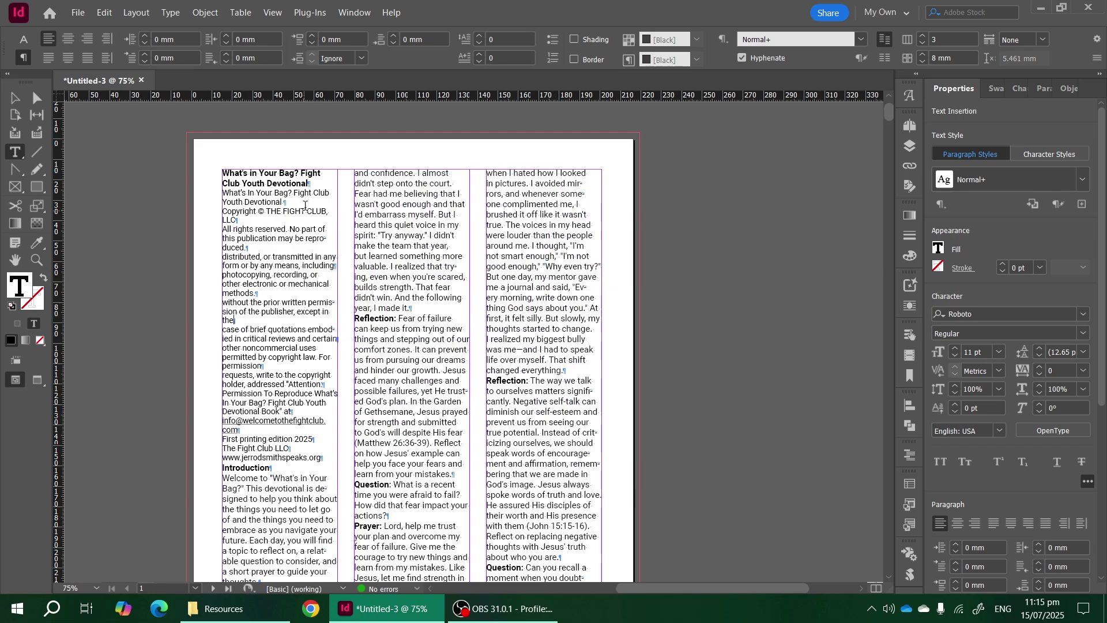
Step: Examine the first column from the title through the Introduction text for remaining empty paragraphs
key(ctrl+equal)
key(ctrl+equal)
key(ctrl+equal)
scroll(365, 185, left, 3)
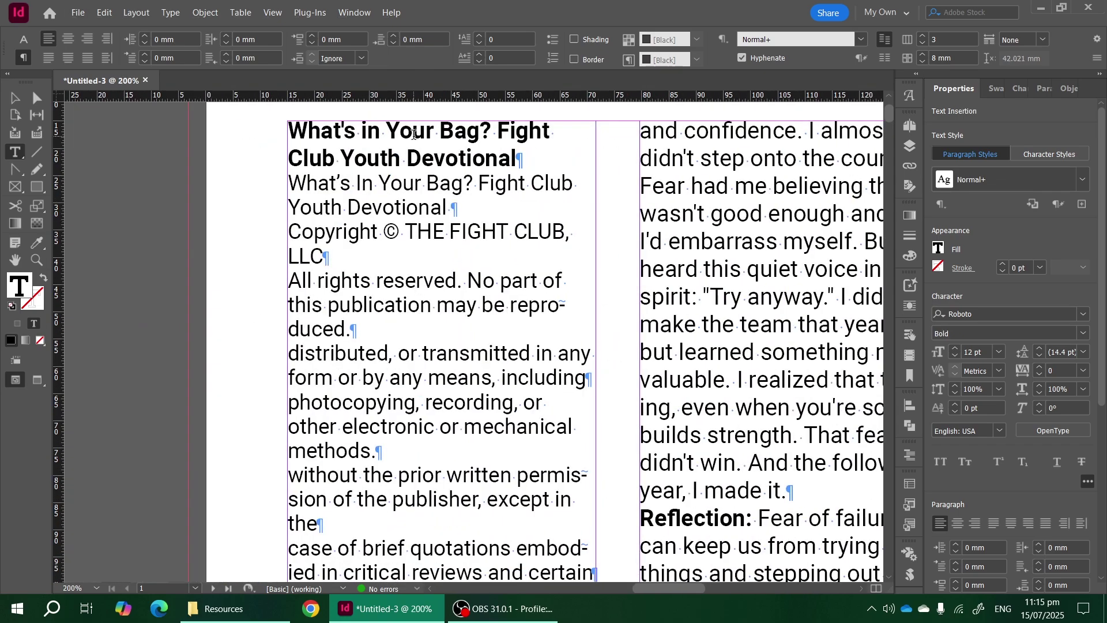
drag(412, 134, 437, 439)
scroll(482, 412, down, 3)
scroll(436, 439, down, 10)
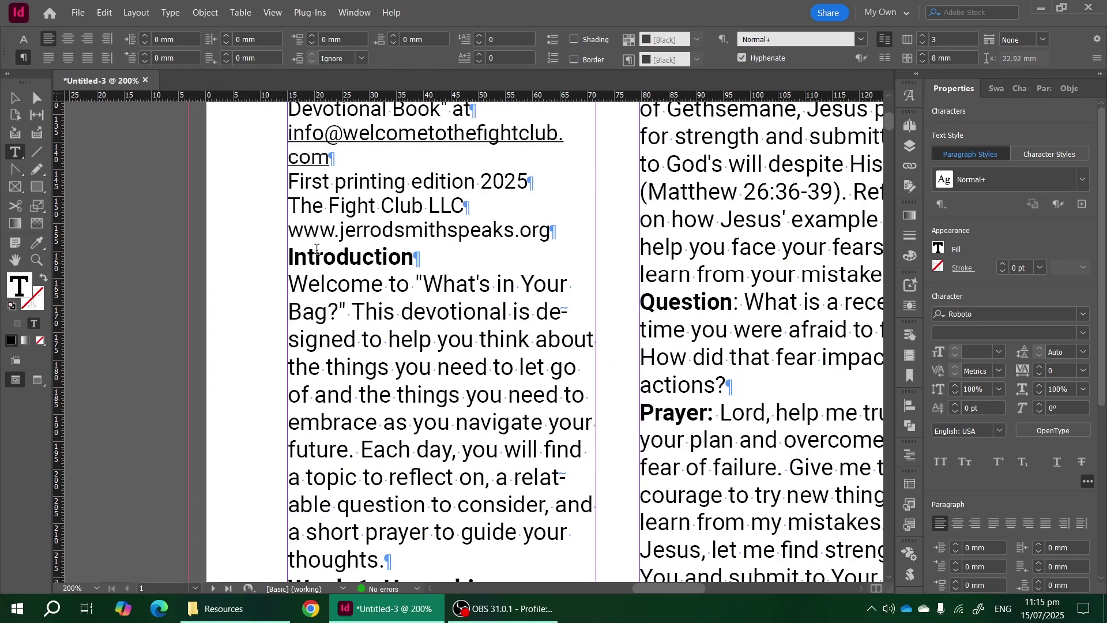
drag(316, 256, 381, 455)
scroll(382, 456, down, 5)
scroll(369, 454, up, 10)
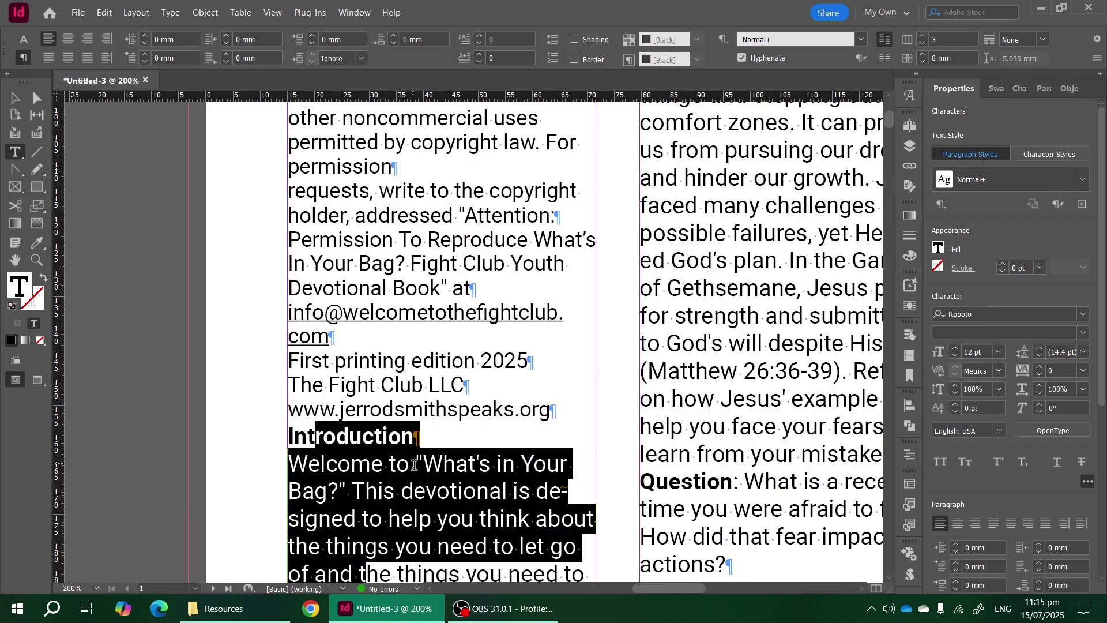
scroll(369, 454, down, 2)
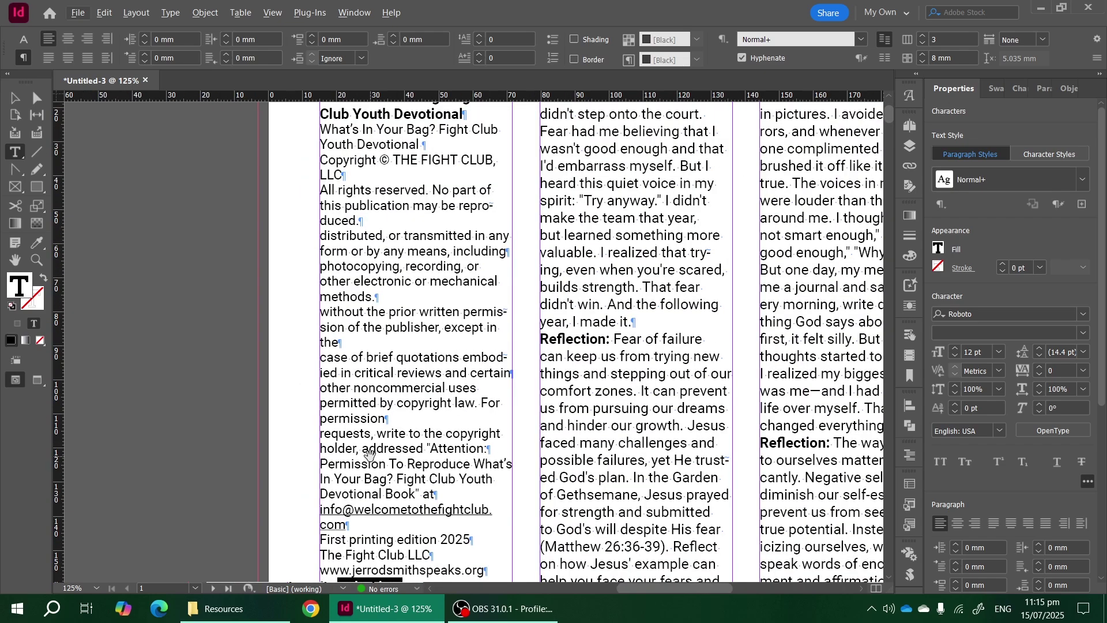
Step: Add an extra space between "of" and "failure" in the "Reflection: Fear of failure" paragraph and inspect the doubled space marks
scroll(577, 361, right, 2)
scroll(577, 361, up, 5)
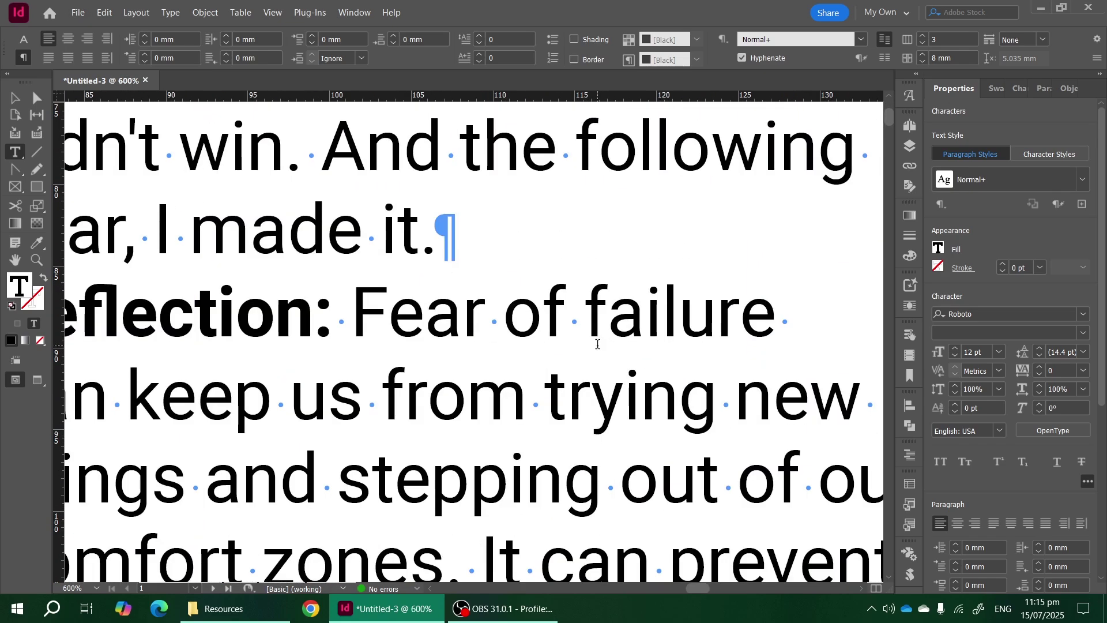
click(579, 316)
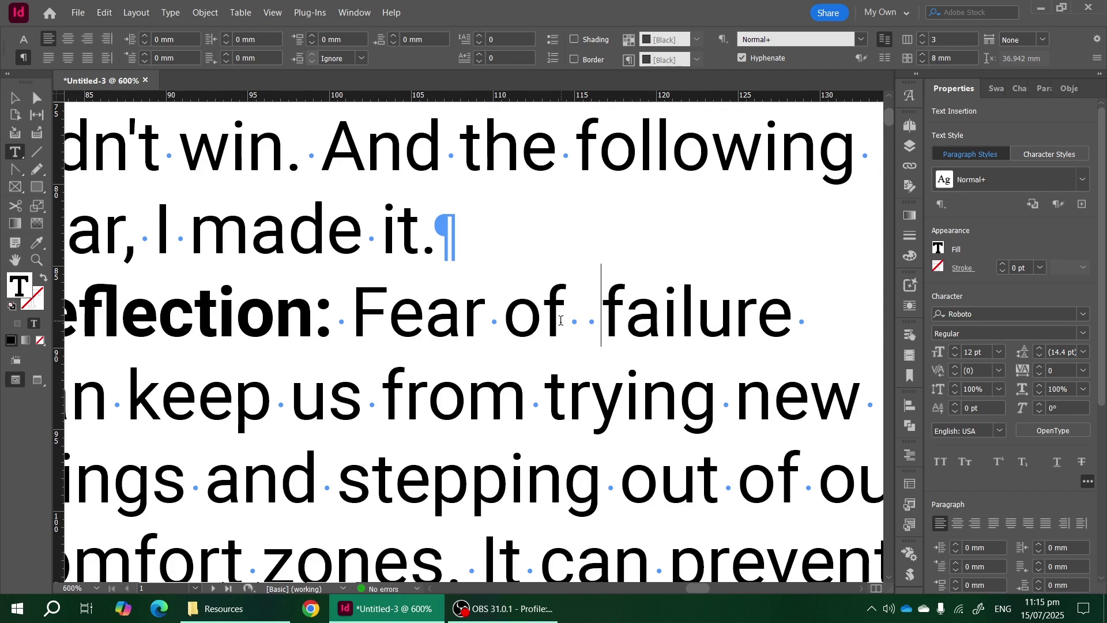
drag(572, 318, 598, 319)
click(601, 309)
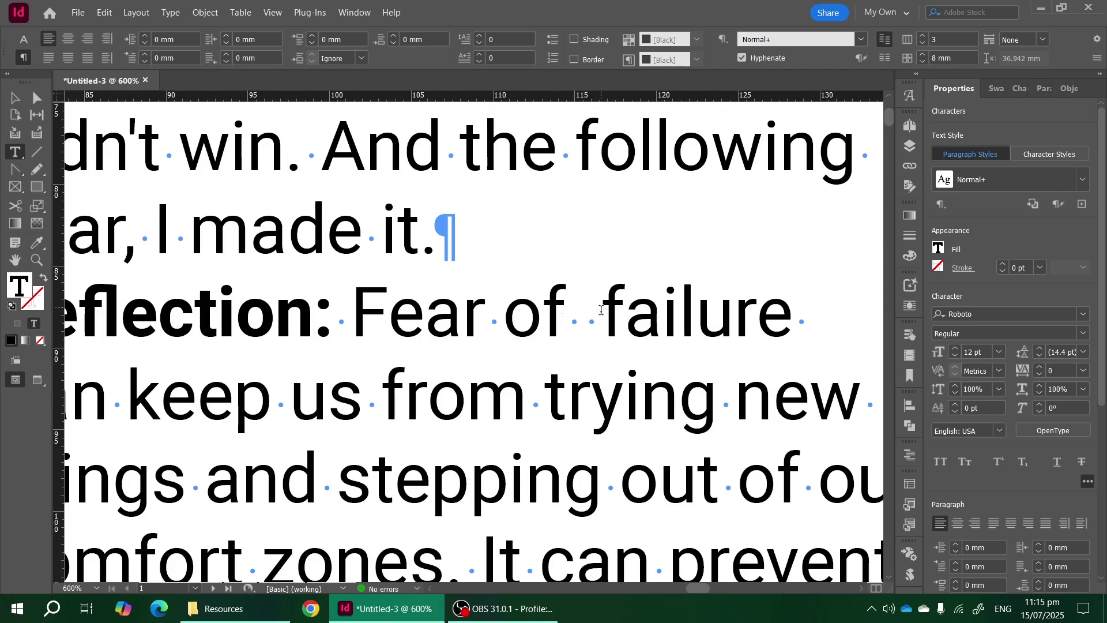
scroll(578, 355, down, 4)
scroll(565, 359, down, 1)
double_click(545, 332)
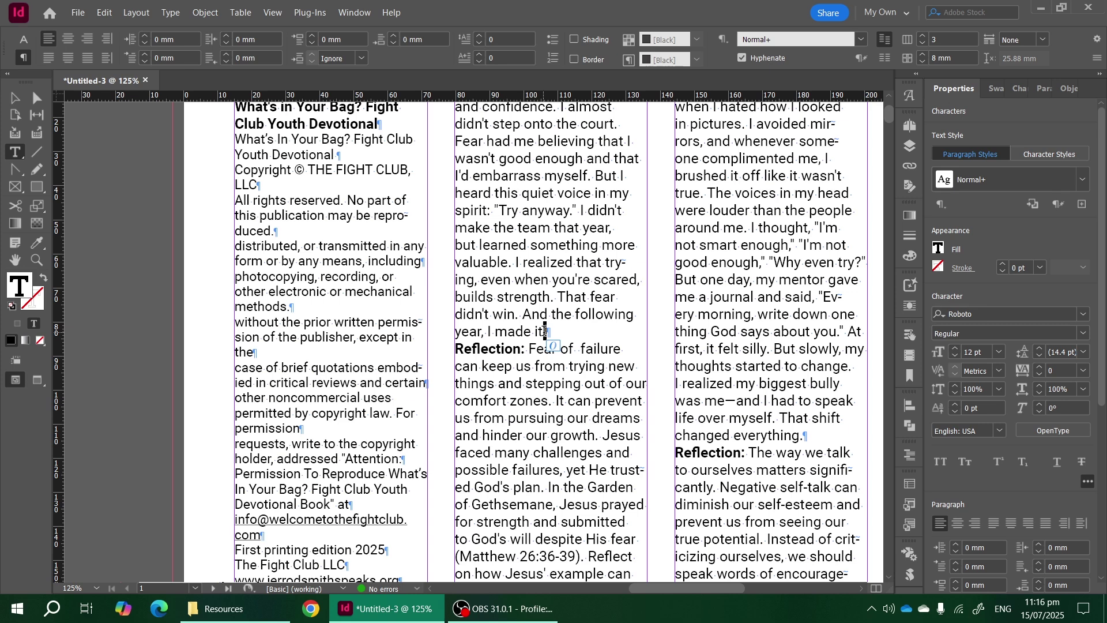
Step: Replace all repeated spaces in the story using the "Multiple Space to Single Space" query and close Find/Change
scroll(533, 303, down, 2)
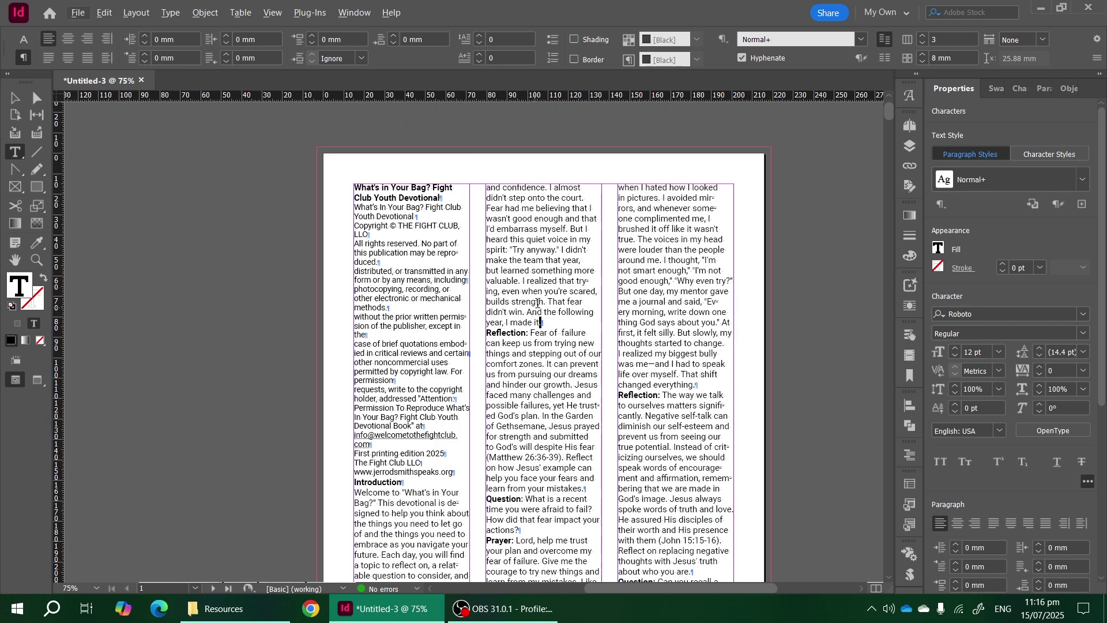
click(538, 300)
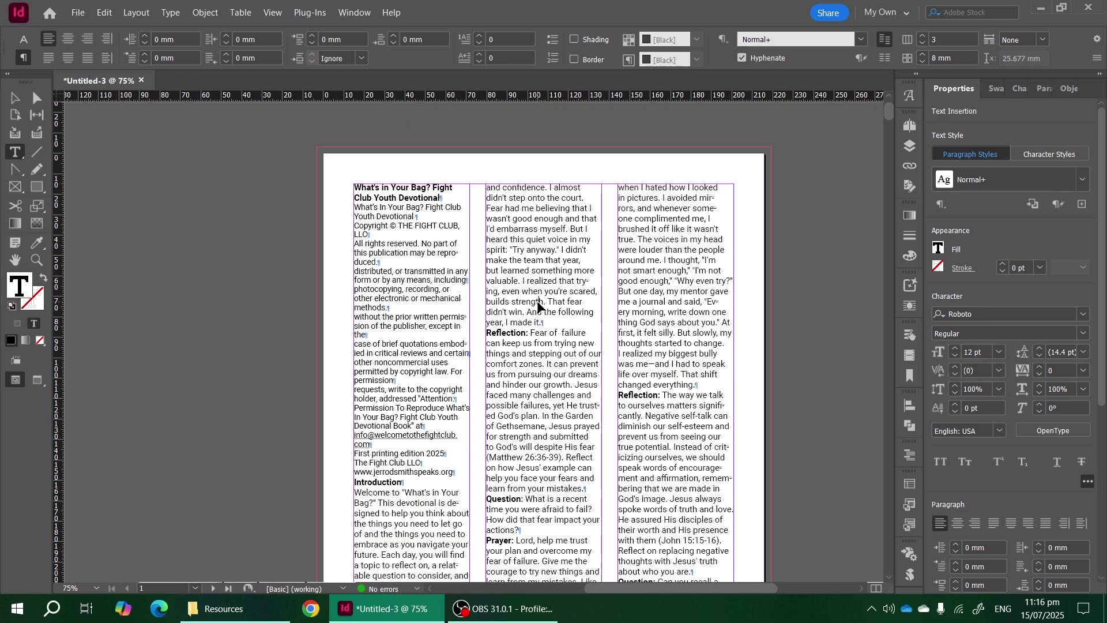
key(ctrl+f)
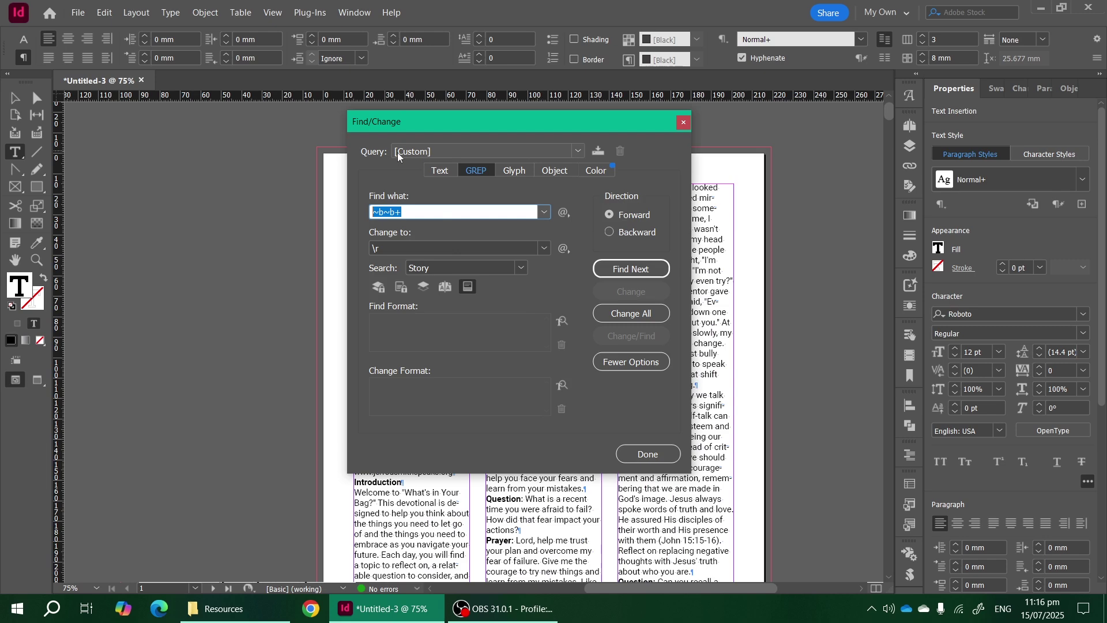
click(447, 153)
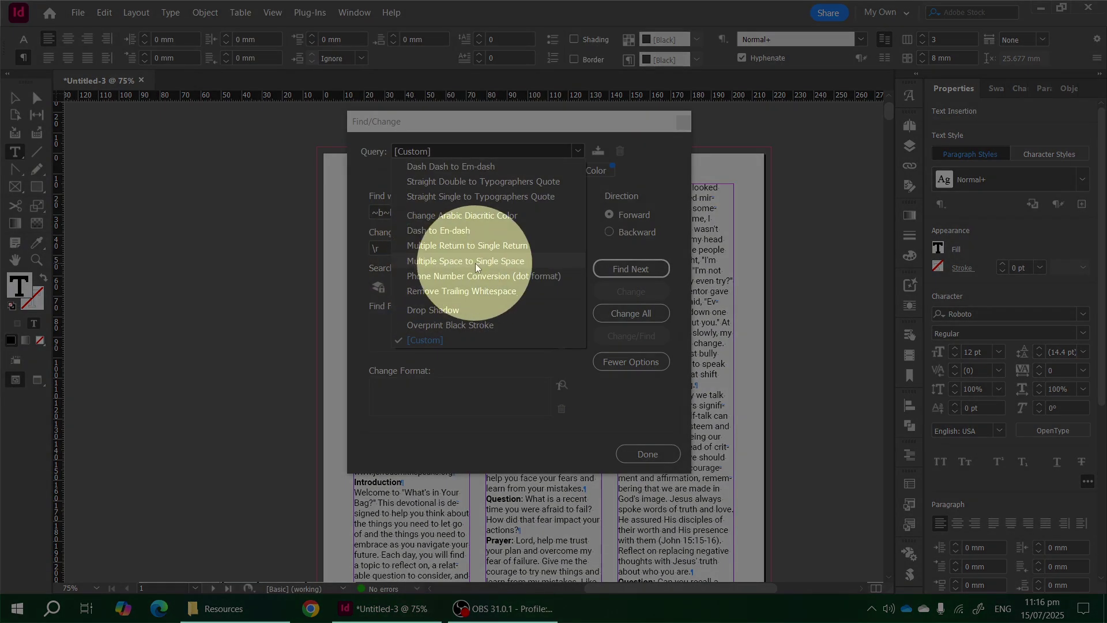
click(530, 263)
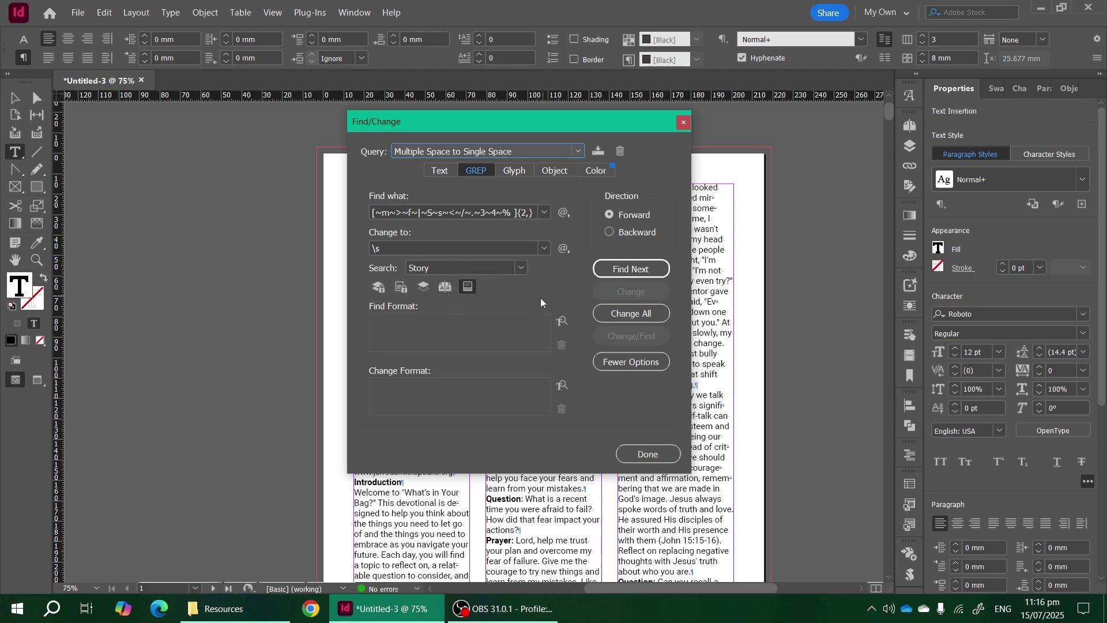
click(641, 319)
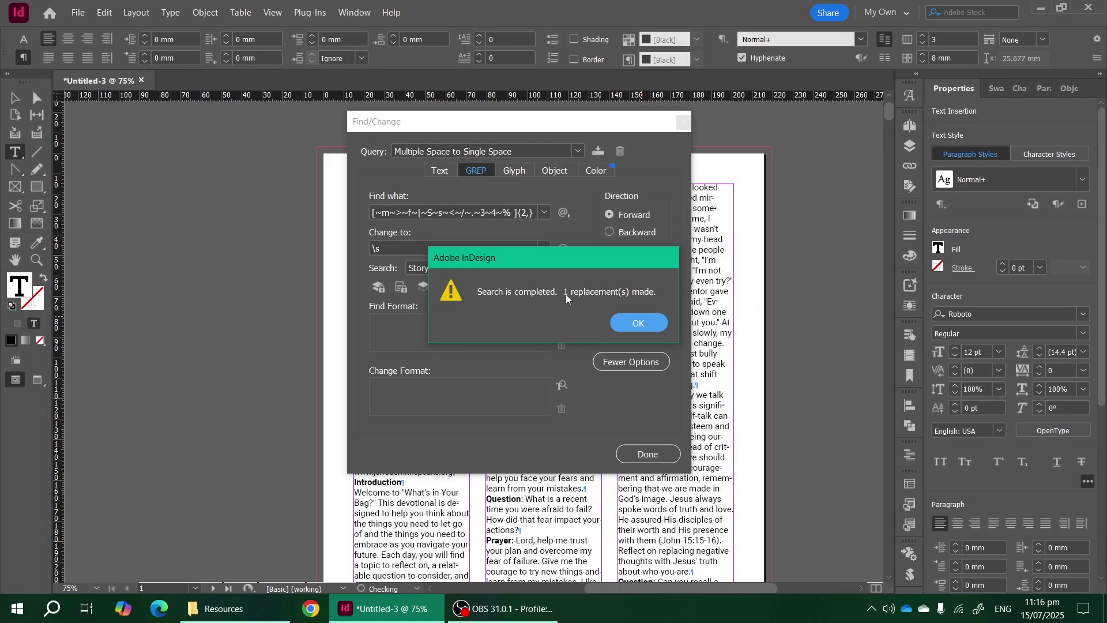
click(634, 324)
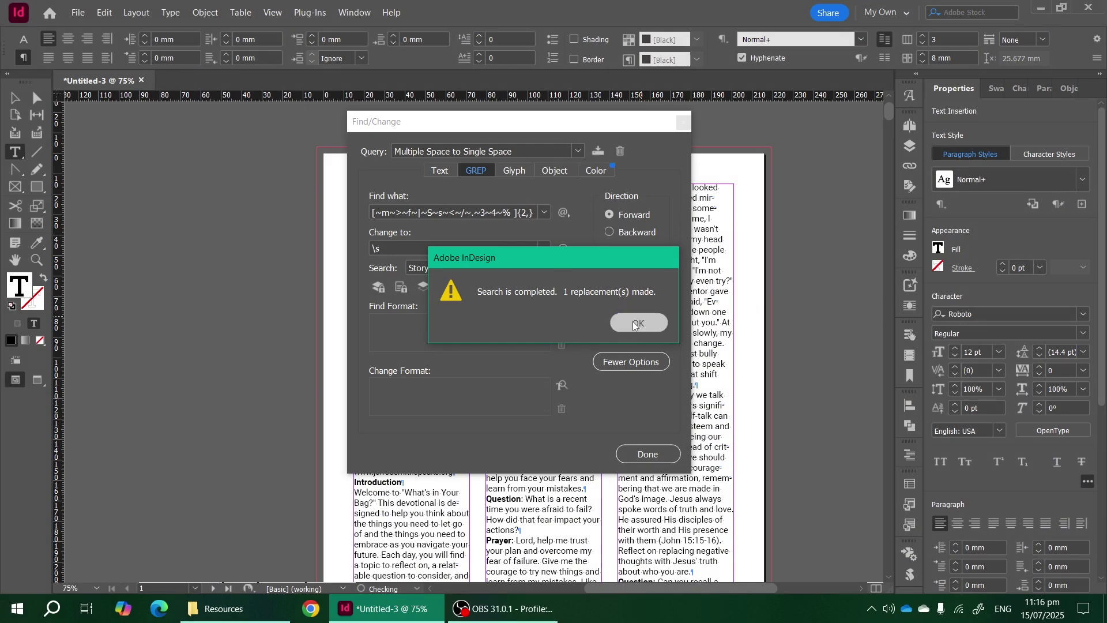
click(650, 454)
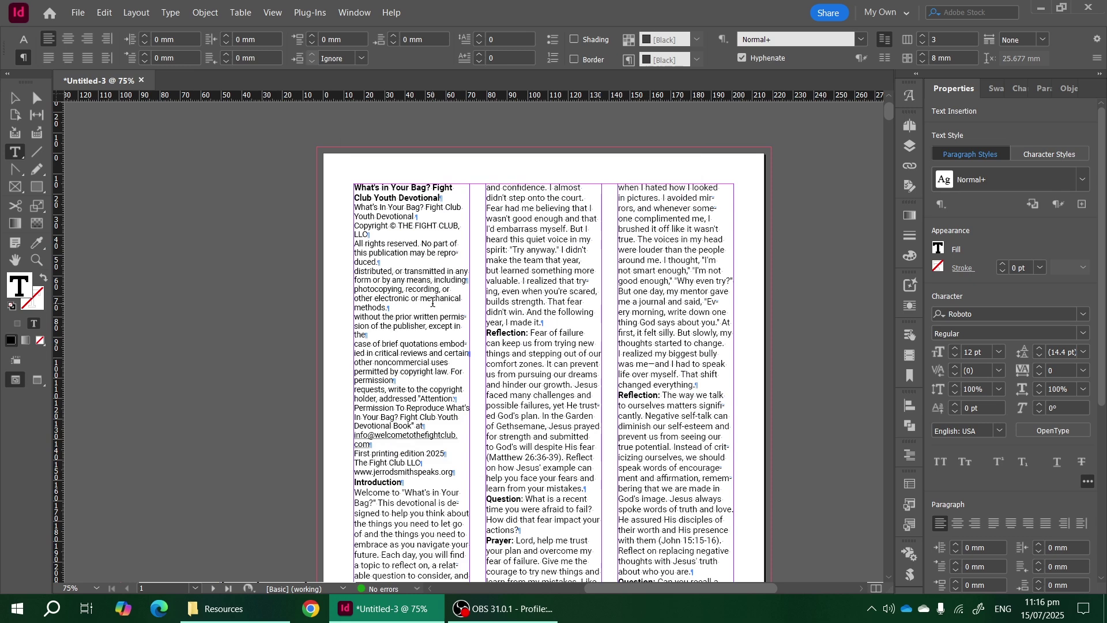
scroll(432, 302, down, 1)
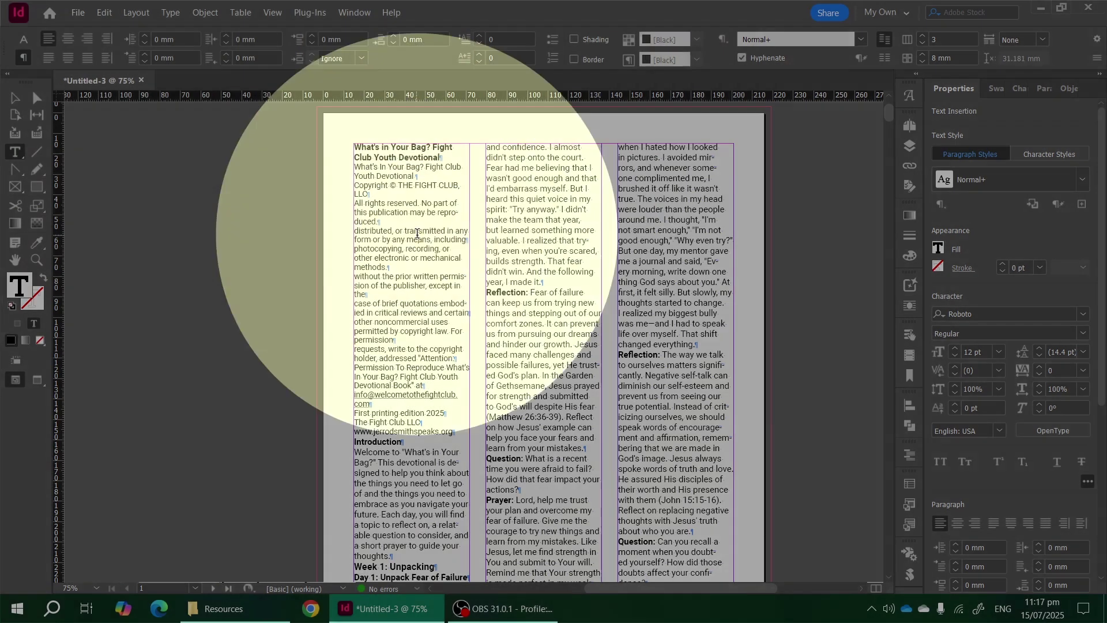
click(417, 234)
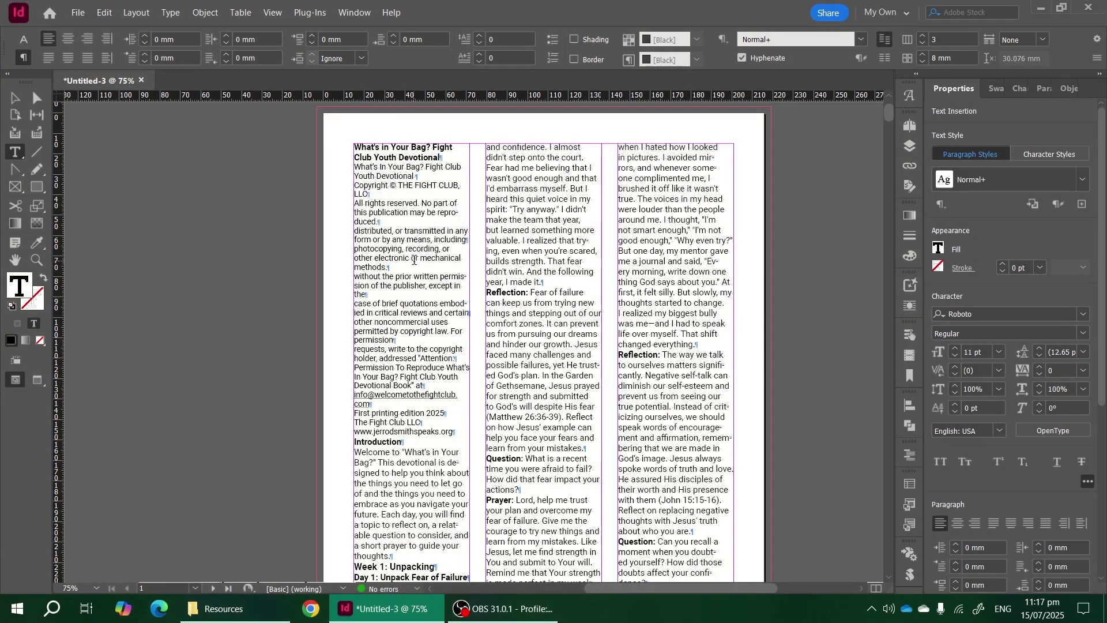
key(ctrl+a)
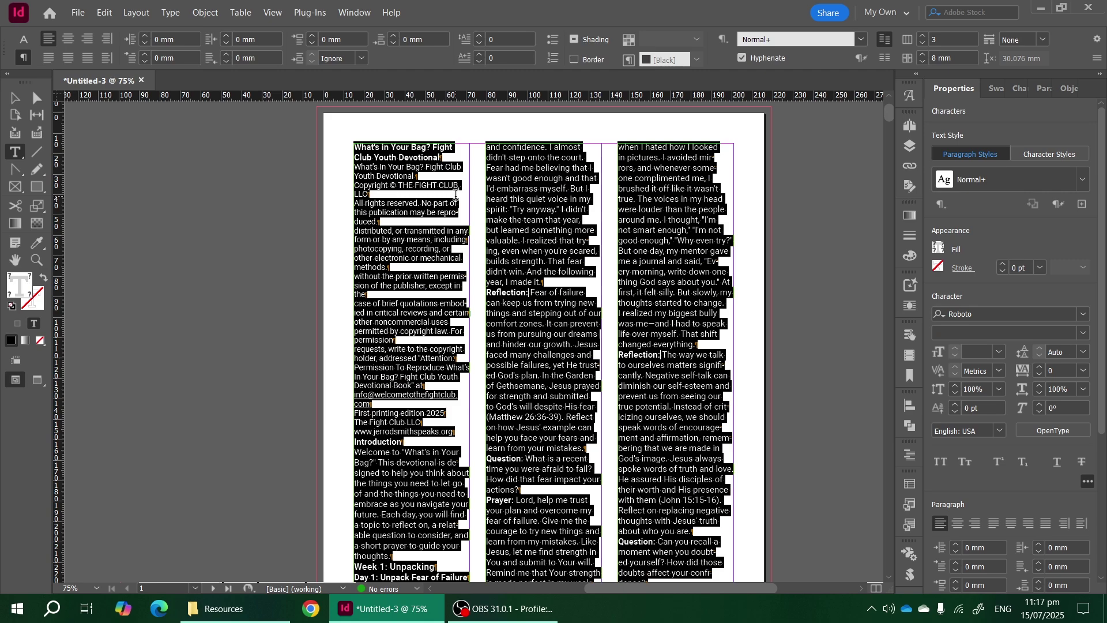
click(422, 155)
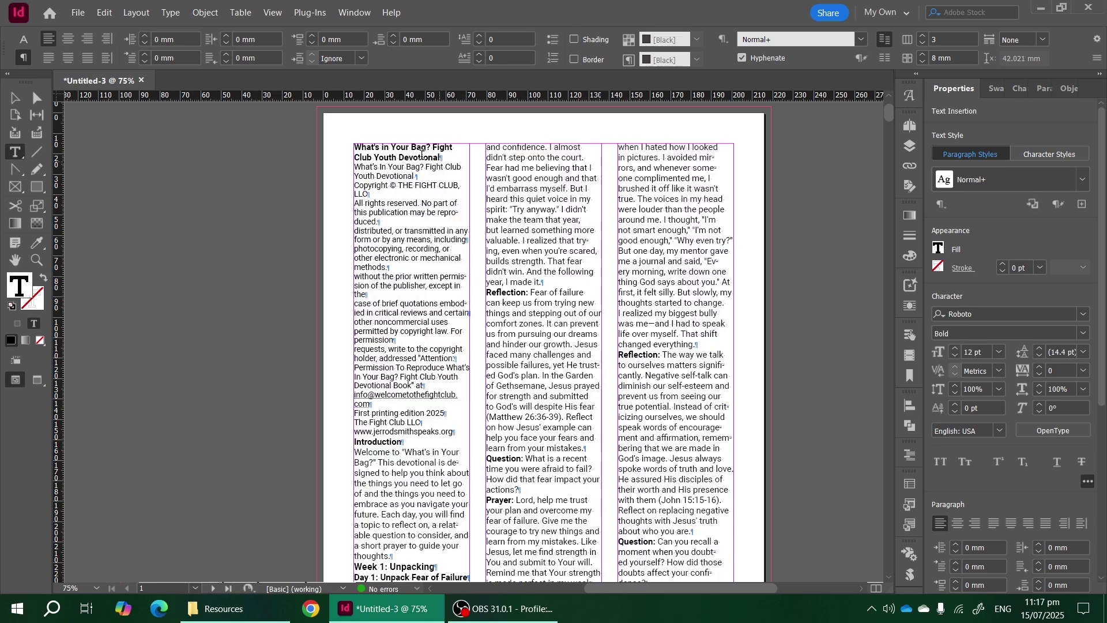
scroll(422, 155, down, 5)
scroll(805, 177, up, 7)
key(Escape)
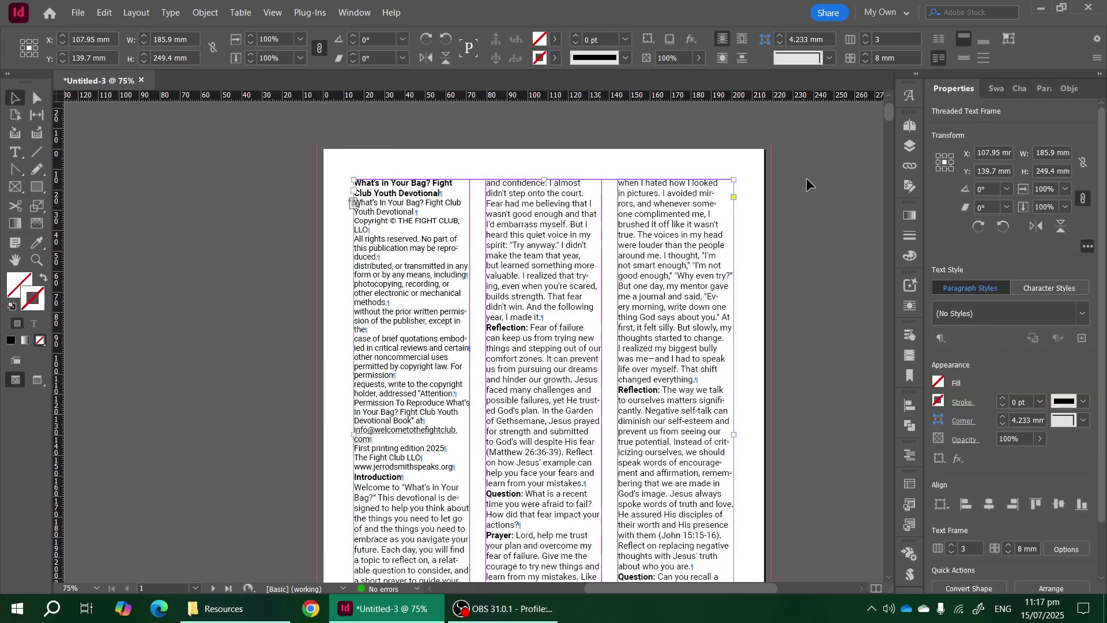
Step: Open the Margins and Columns settings for the A-Parent spread and make its number of columns editable
click(791, 175)
click(911, 128)
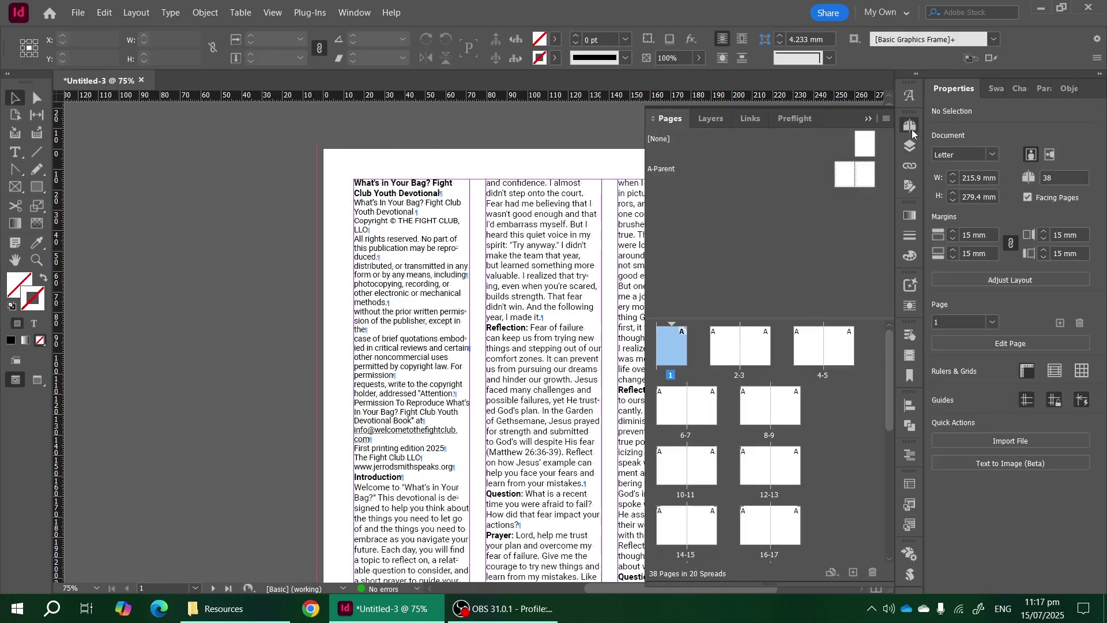
click(850, 175)
double_click(841, 182)
click(170, 13)
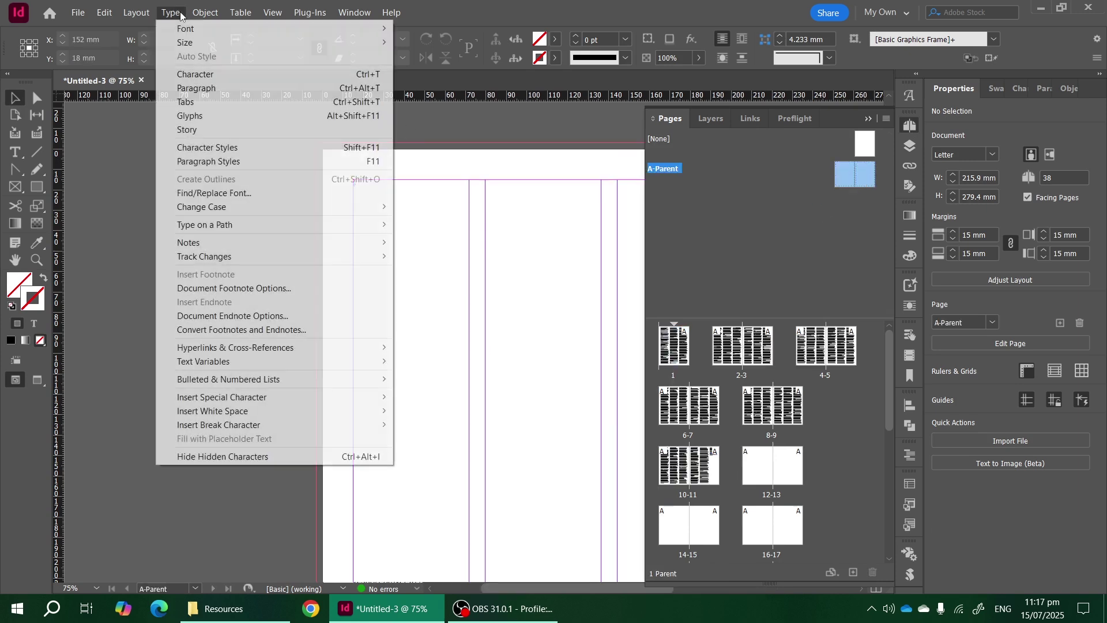
mouse_move(137, 13)
click(173, 41)
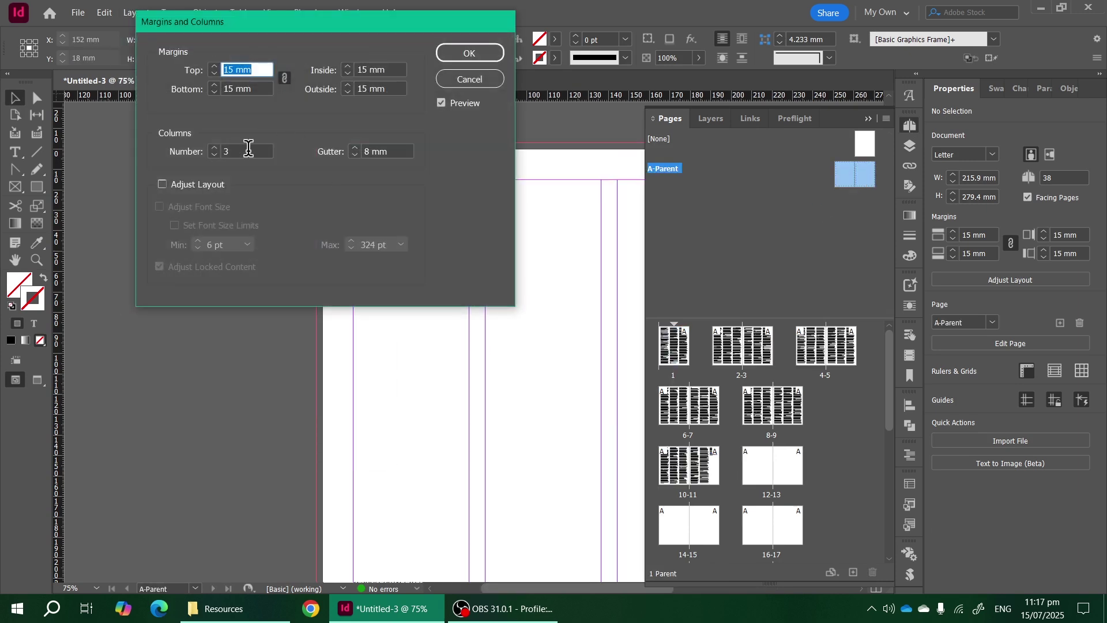
click(248, 148)
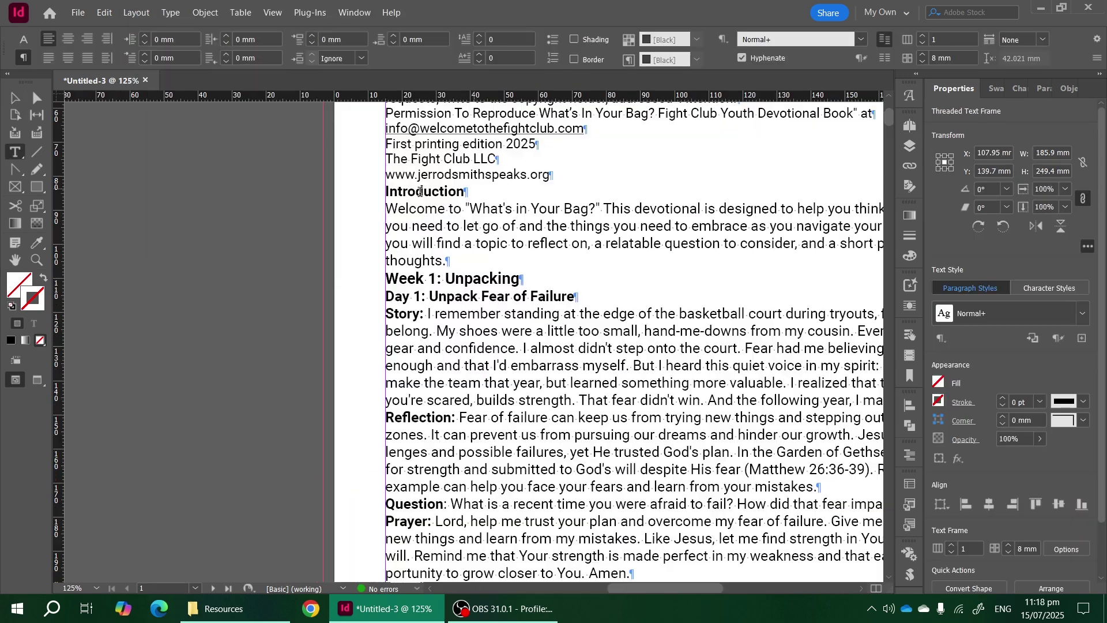
Step: Insert a frame break before the "Introduction" heading so it starts on the next page
double_click(411, 190)
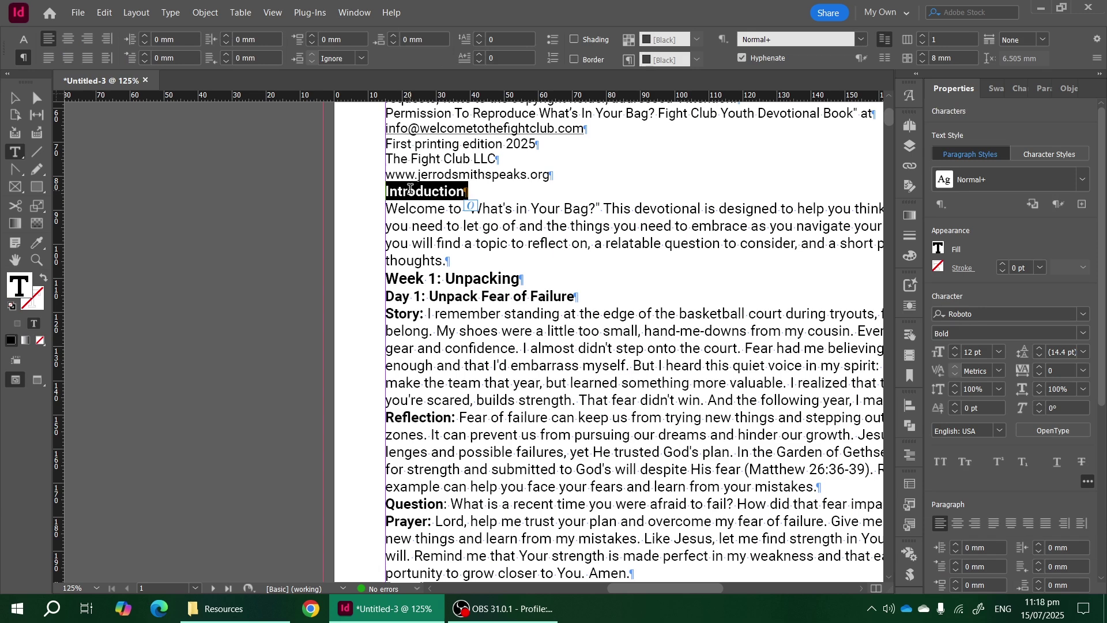
click(387, 189)
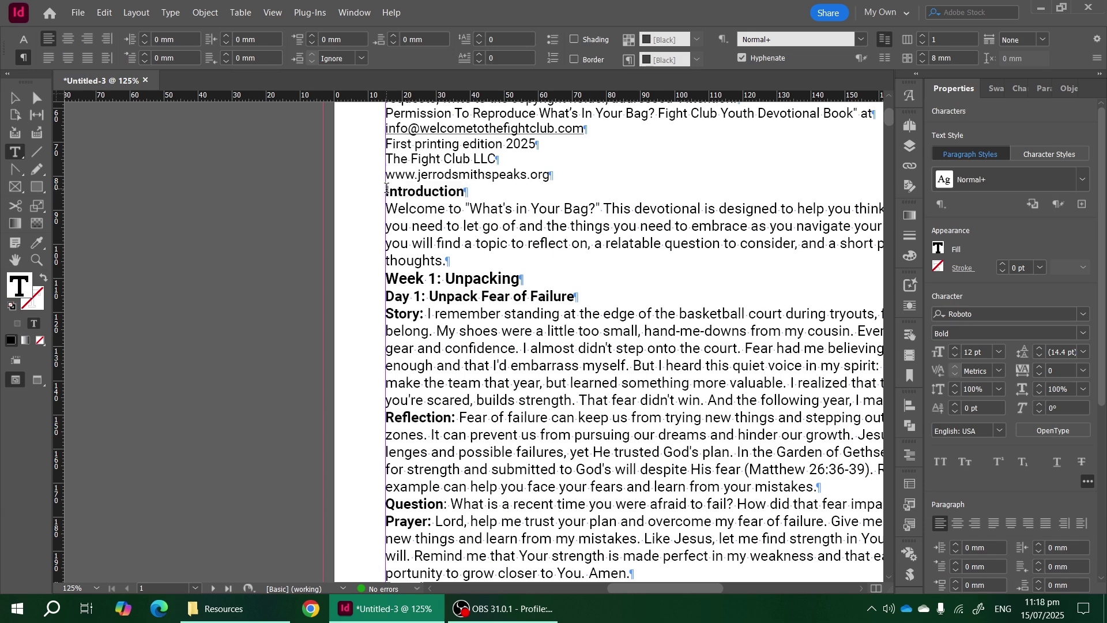
key(shift+KP_Enter)
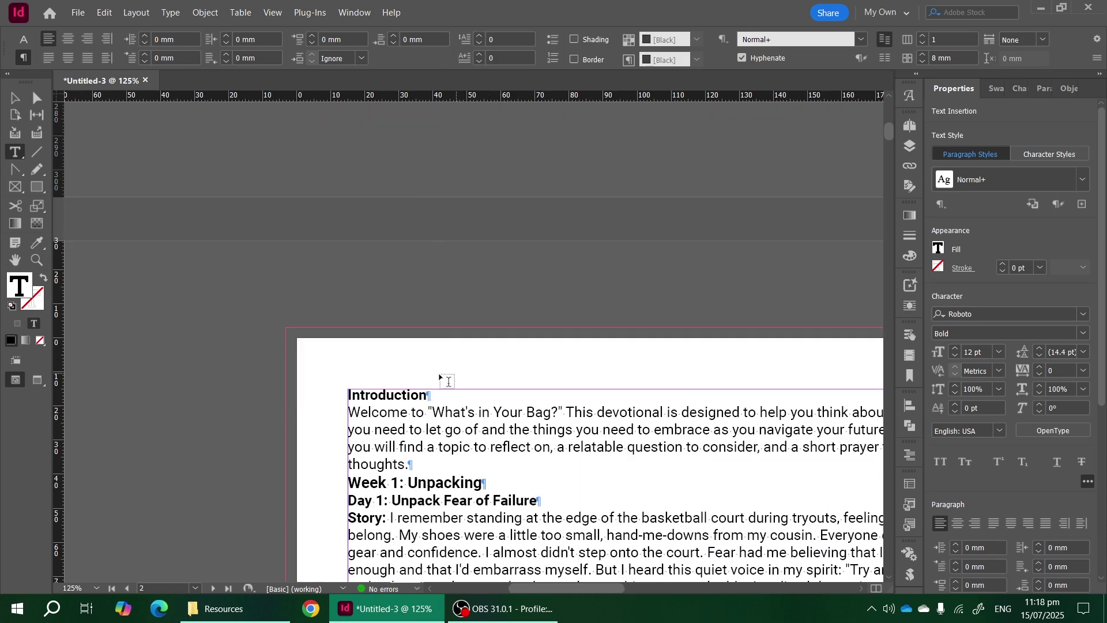
Step: Enlarge the "Introduction" heading on page 2 and set its font size to 36 pt
drag(441, 394, 351, 391)
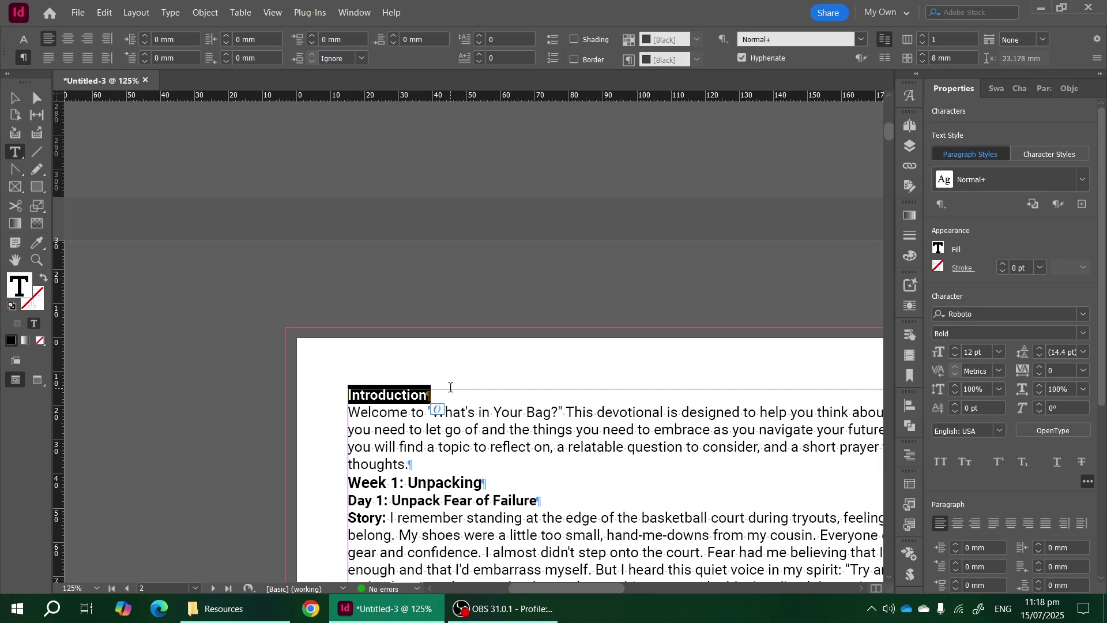
key(ctrl+shift+period)
key(ctrl+shift+period)
key(ctrl+shift+period)
key(ctrl+shift+period)
key(ctrl+shift+period)
key(ctrl+shift+period)
key(ctrl+shift+period)
key(ctrl+shift+period)
key(ctrl+shift+period)
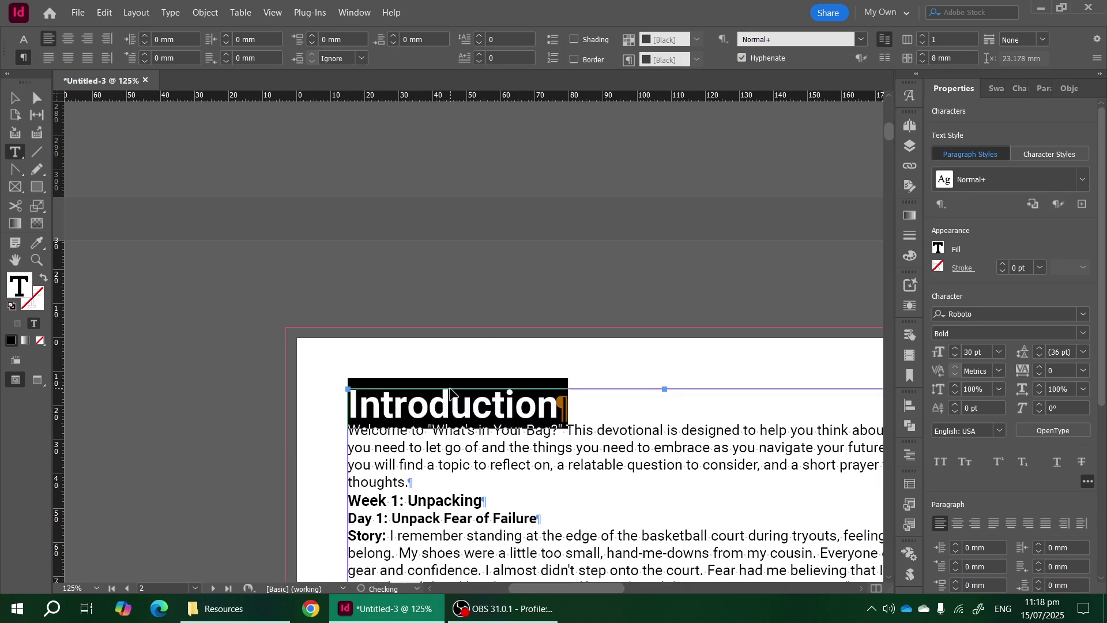
click(980, 353)
text(36)
key(Return)
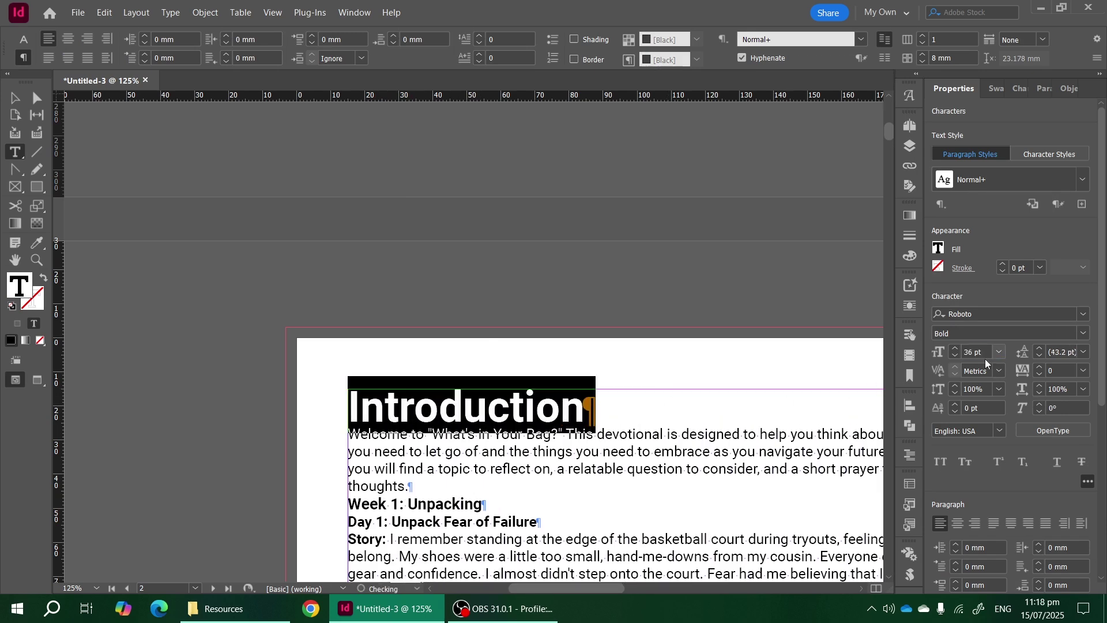
Step: Add an empty paragraph after the "Introduction" heading and remove it again
scroll(672, 388, down, 4)
click(494, 248)
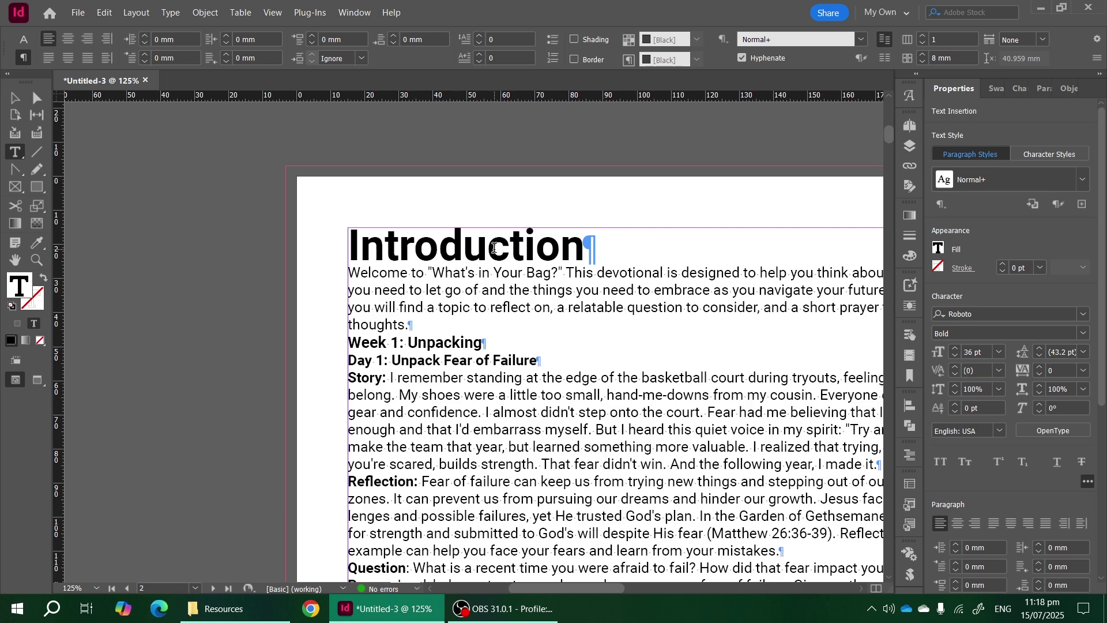
triple_click(494, 248)
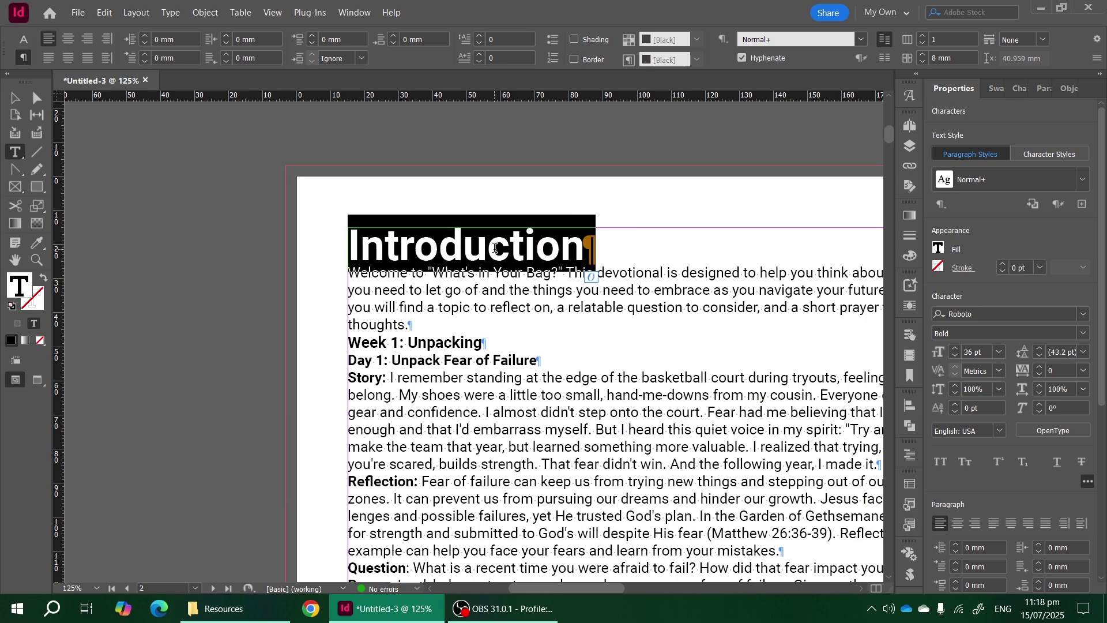
click(594, 240)
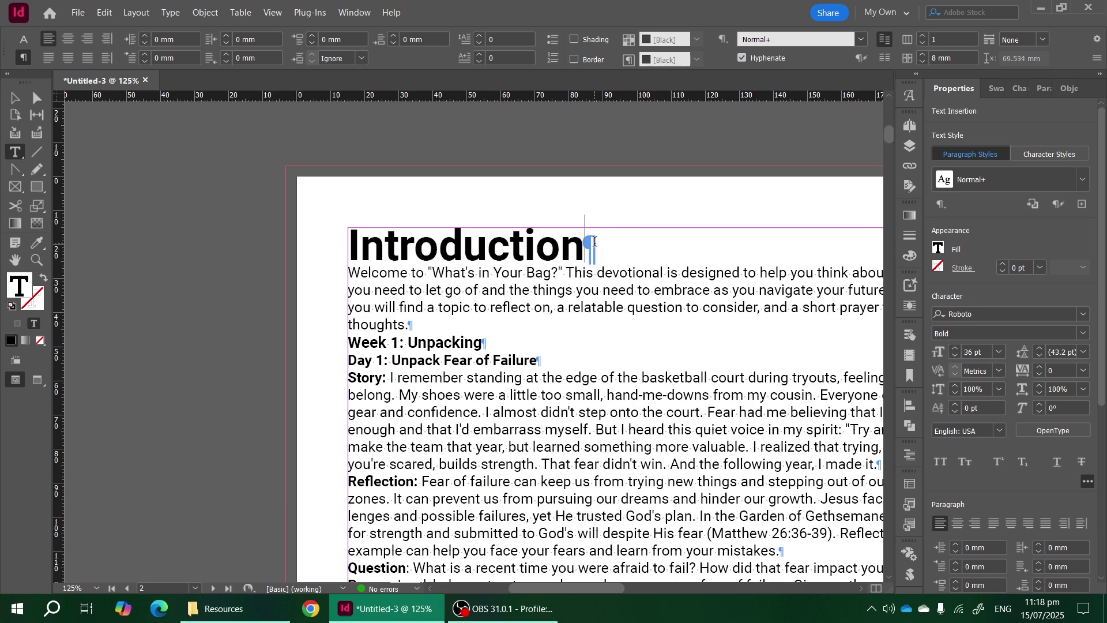
key(Return)
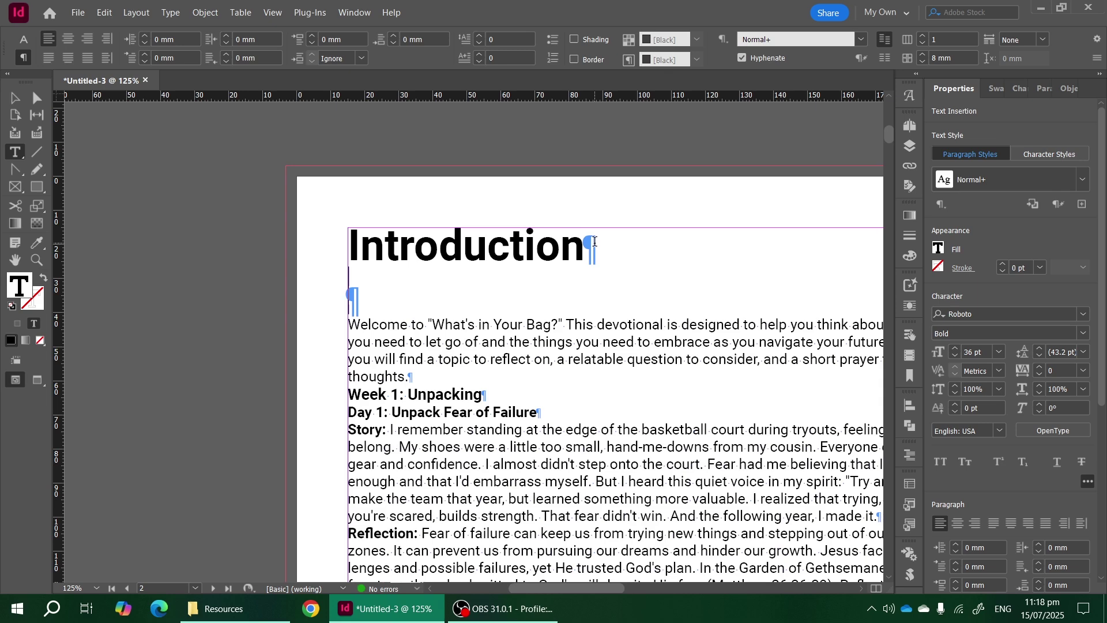
key(BackSpace)
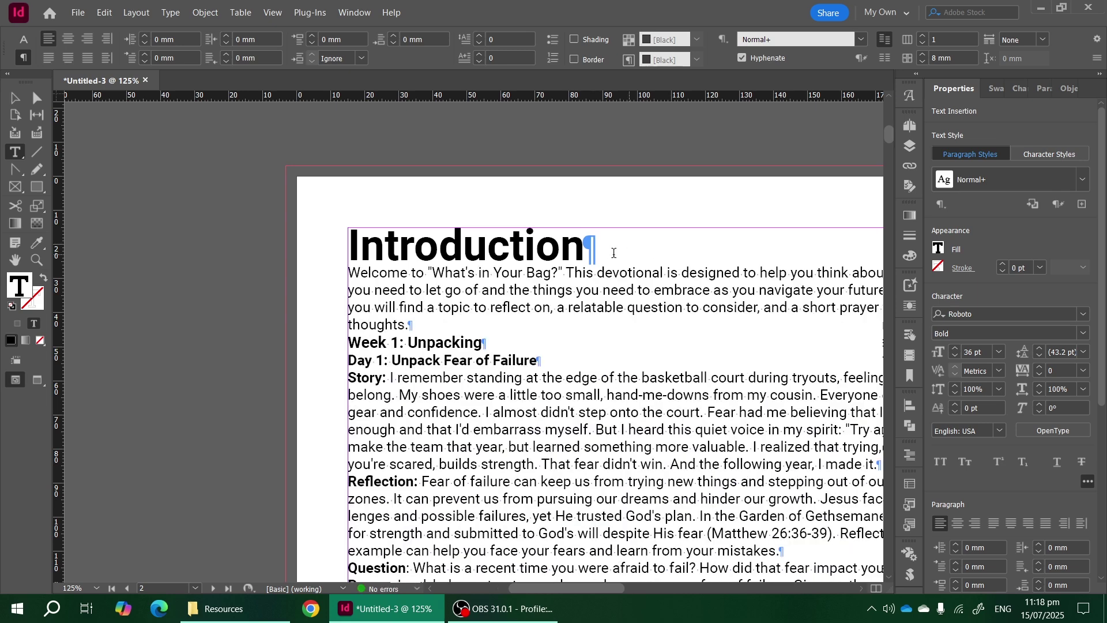
Step: Set the space after the "Introduction" heading paragraph to 10 mm
drag(627, 248, 310, 248)
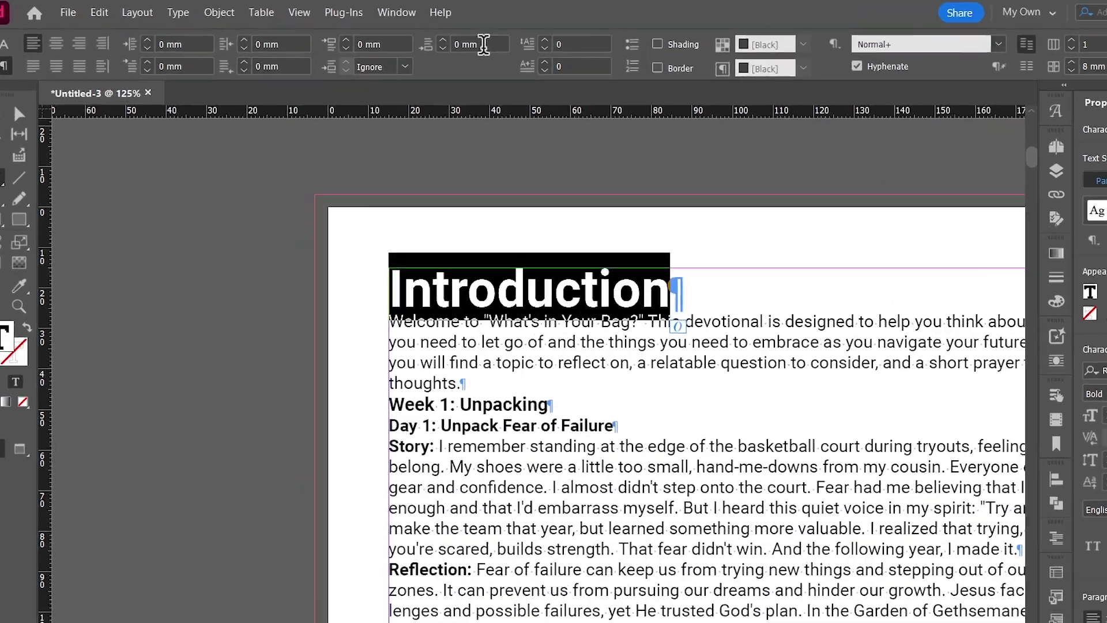
click(433, 38)
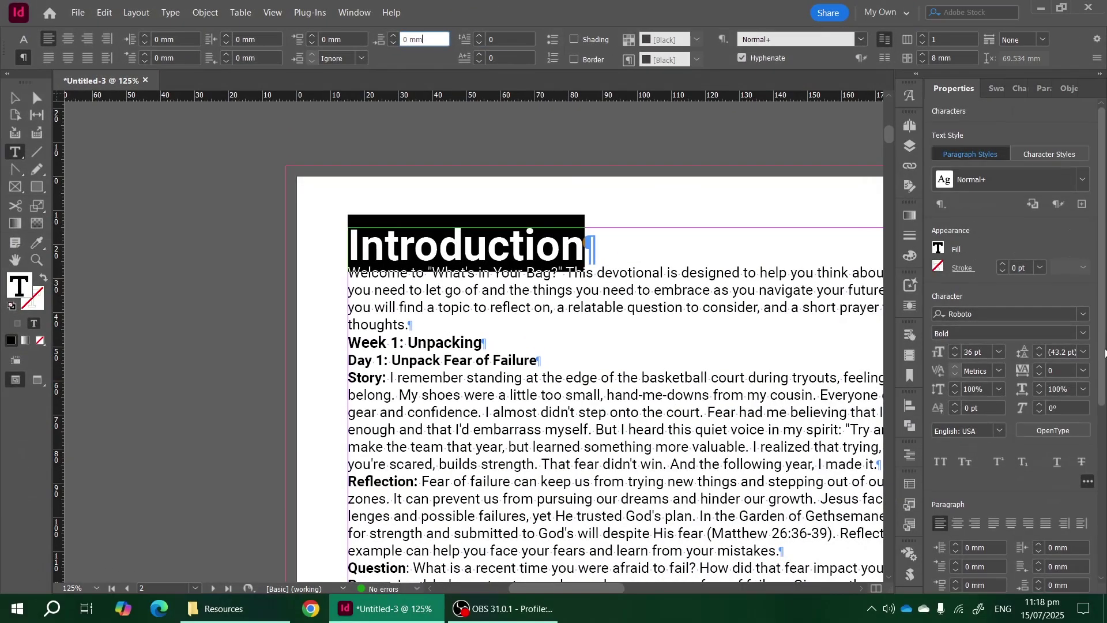
scroll(1085, 311, down, 5)
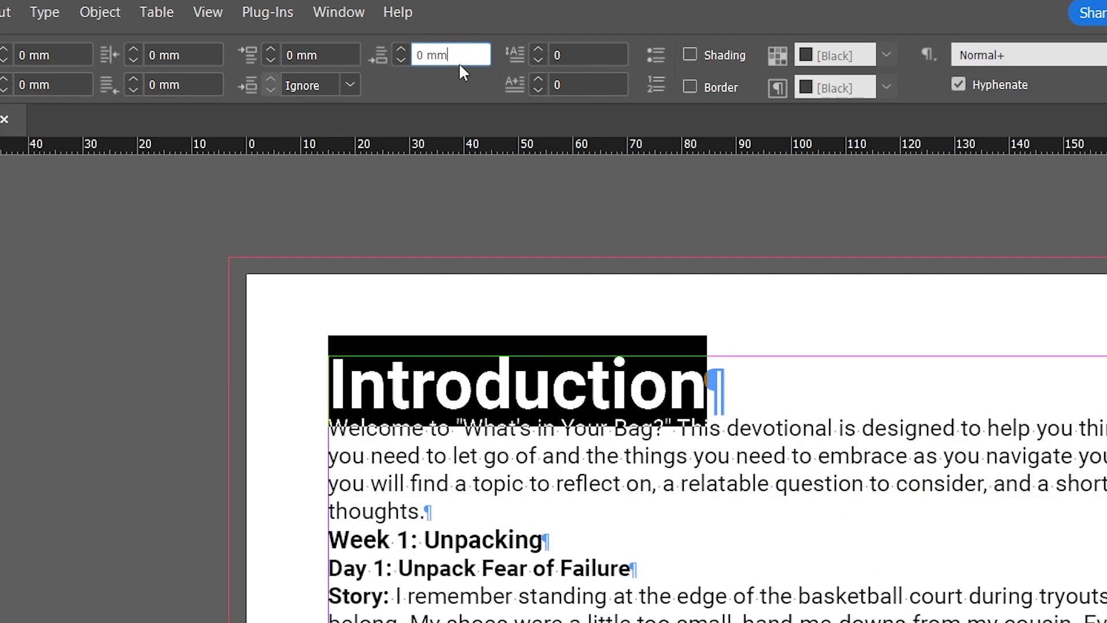
triple_click(420, 39)
text(10)
key(Return)
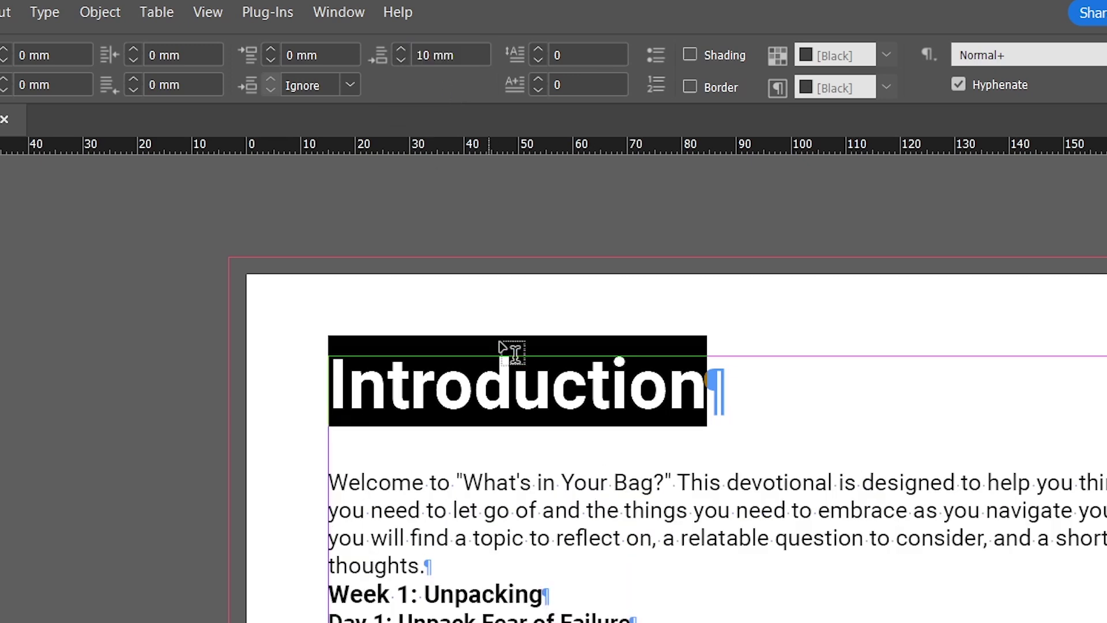
click(513, 369)
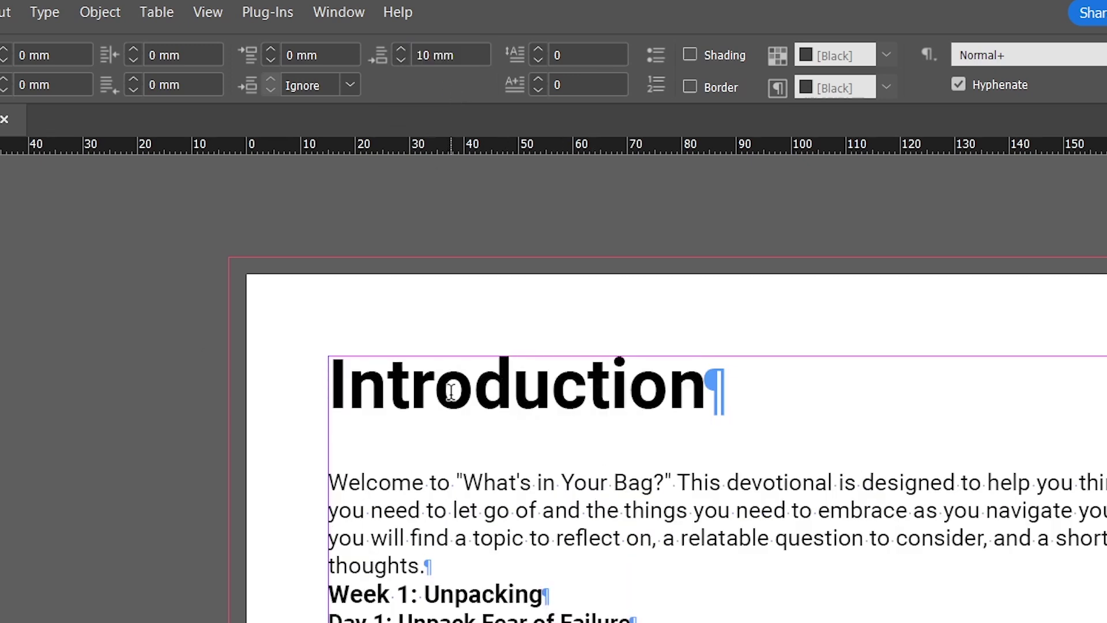
Step: Set the space after the "Introduction" heading to 1 inch, entering the value with its unit
scroll(438, 395, right, 3)
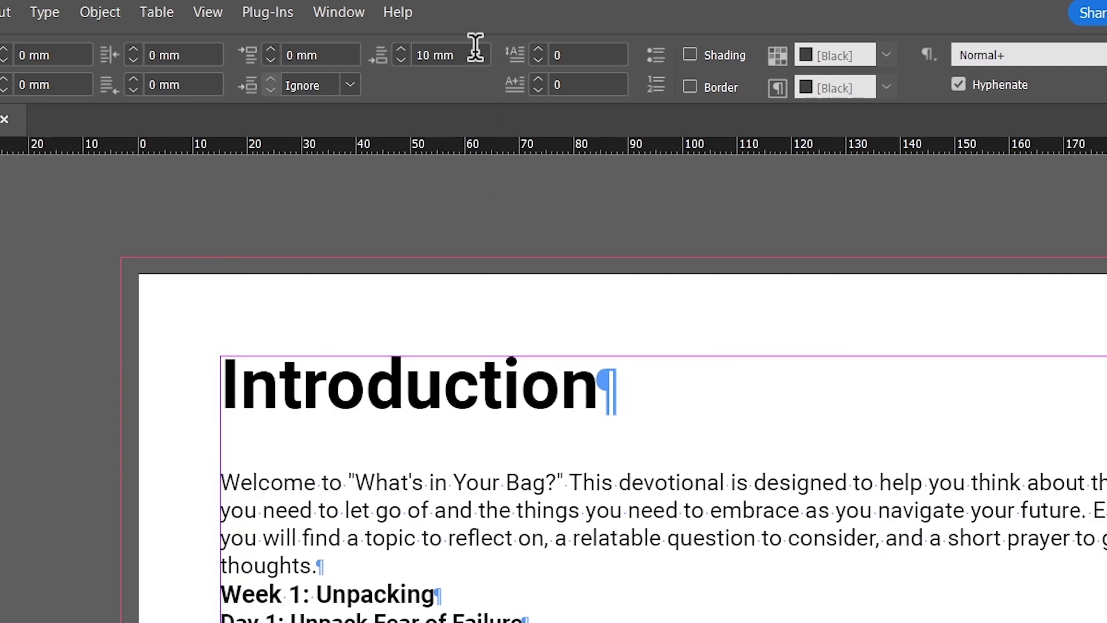
drag(474, 55, 415, 54)
triple_click(374, 385)
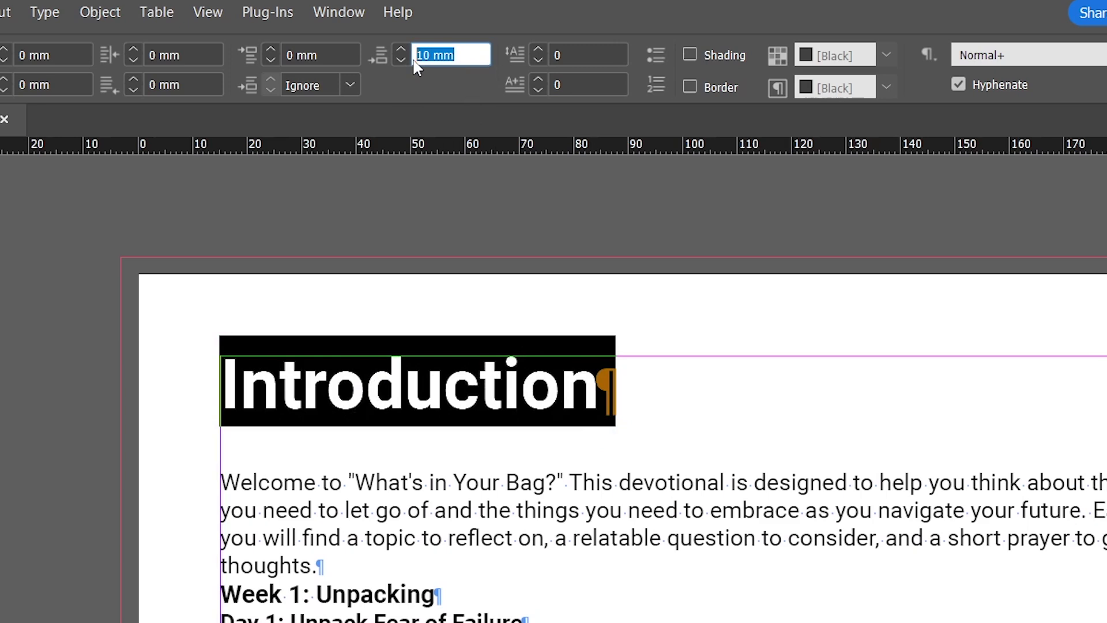
text(1inches)
key(Return)
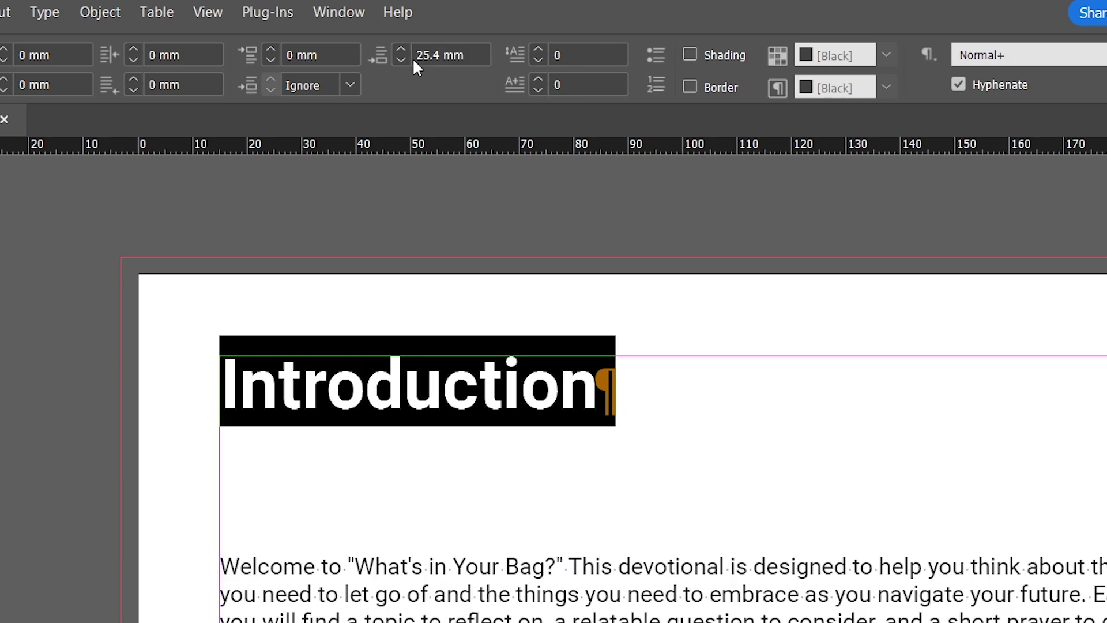
Step: Set the space after the "Introduction" heading to 10 cm and inspect the gap down the page
drag(482, 45, 410, 67)
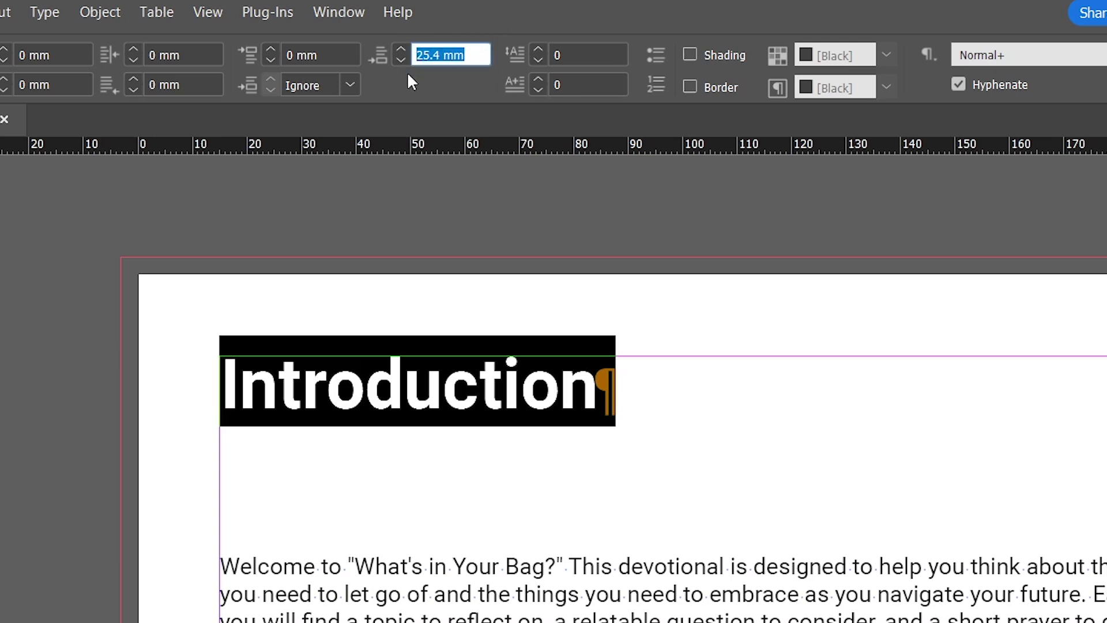
text(10cm)
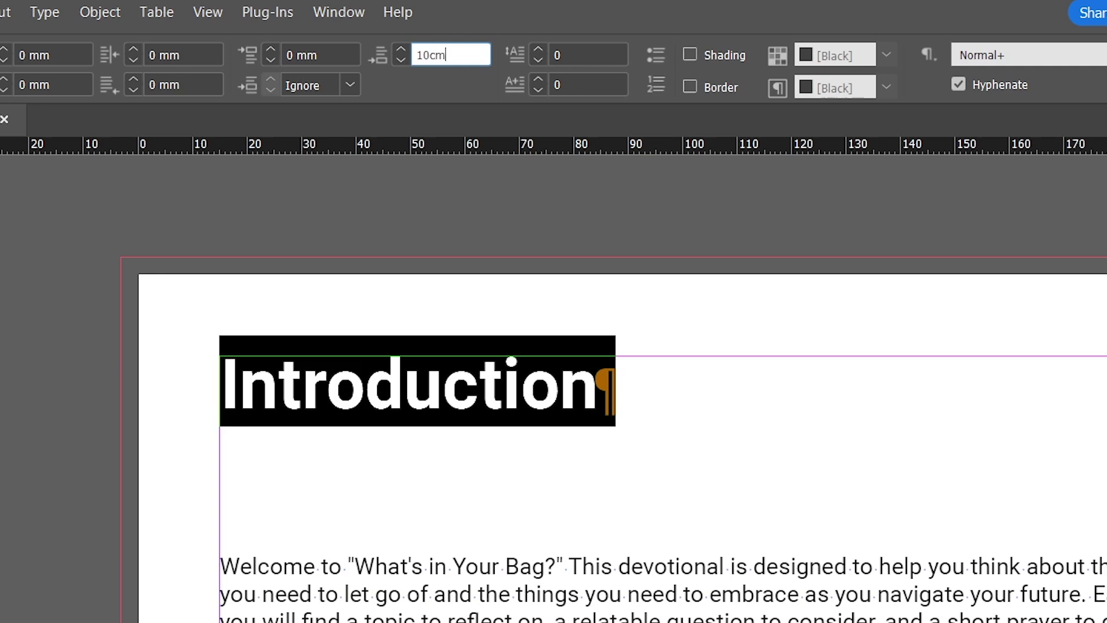
key(Return)
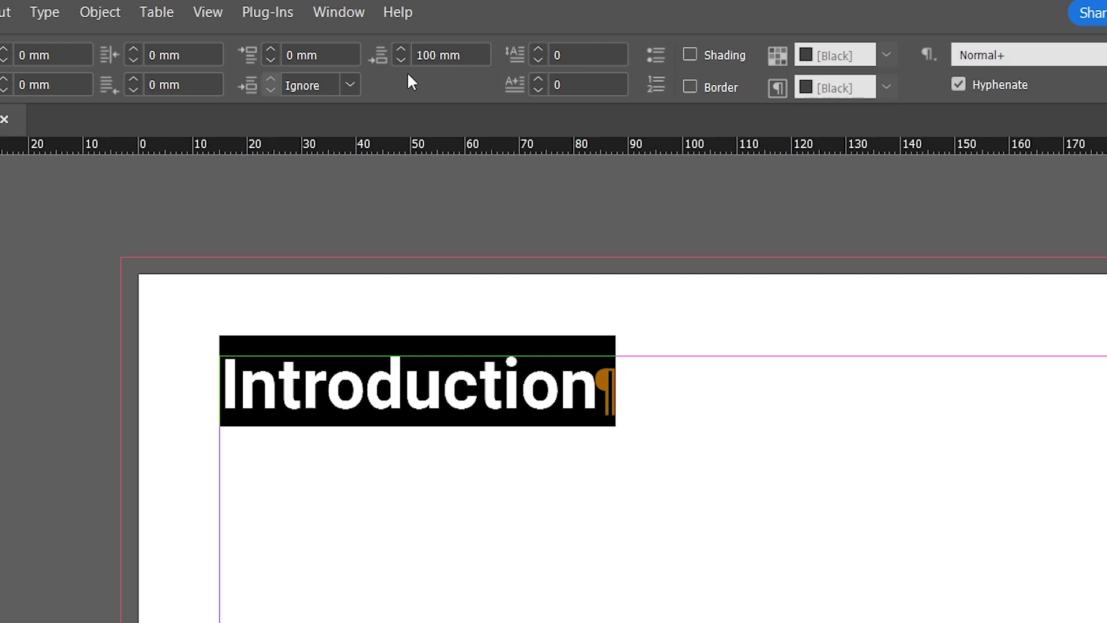
scroll(504, 435, down, 10)
scroll(447, 403, up, 6)
scroll(486, 475, up, 5)
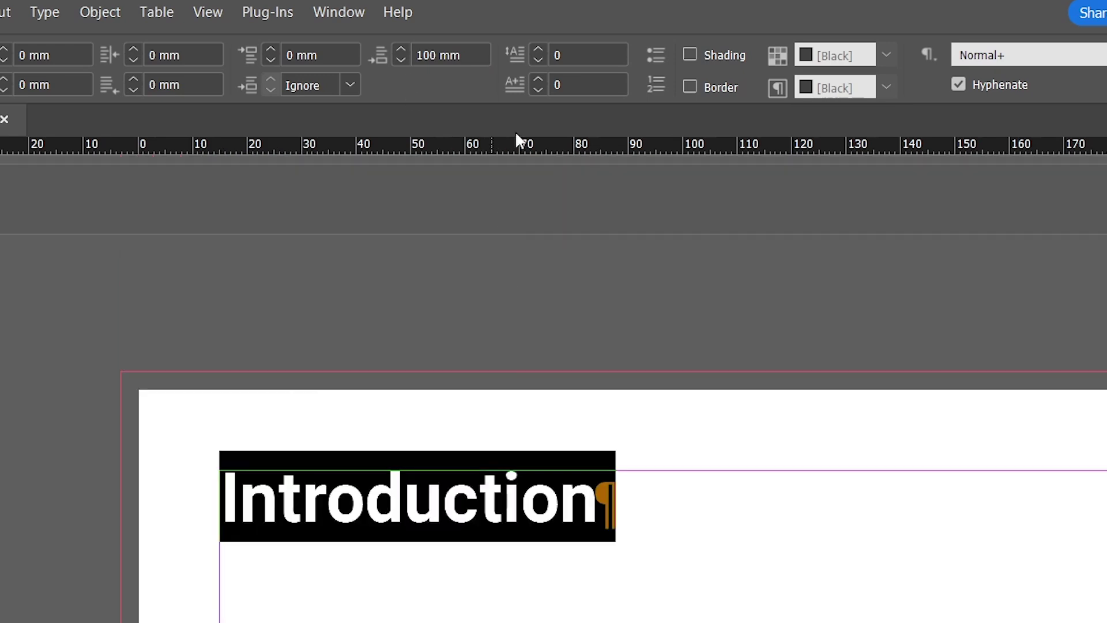
Step: Restore the space after the "Introduction" heading to 10 mm
click(402, 47)
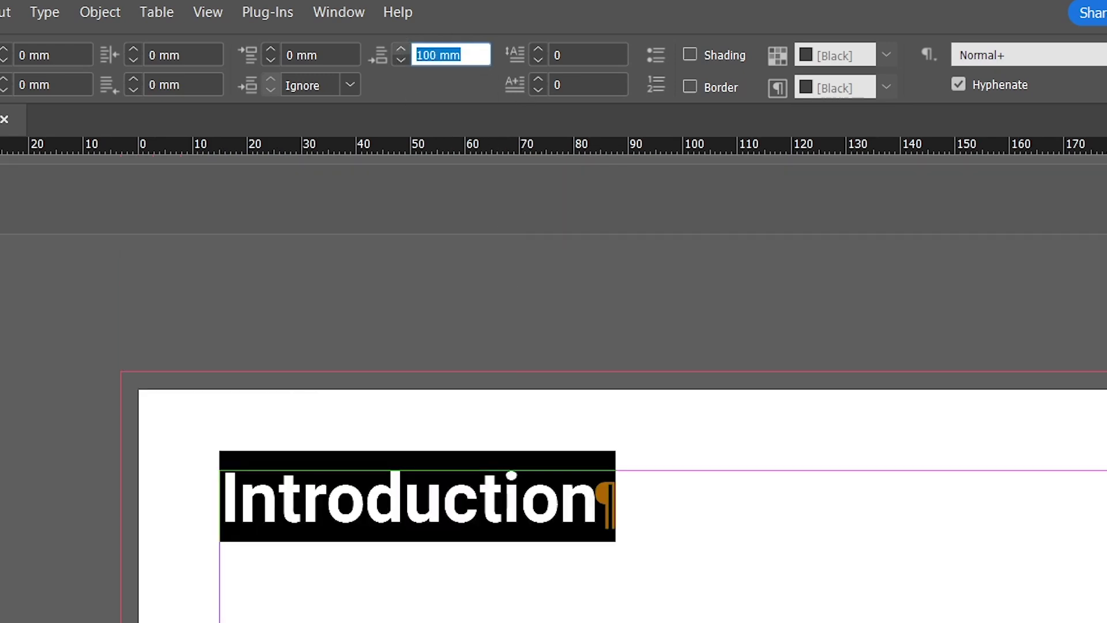
text(10)
key(Return)
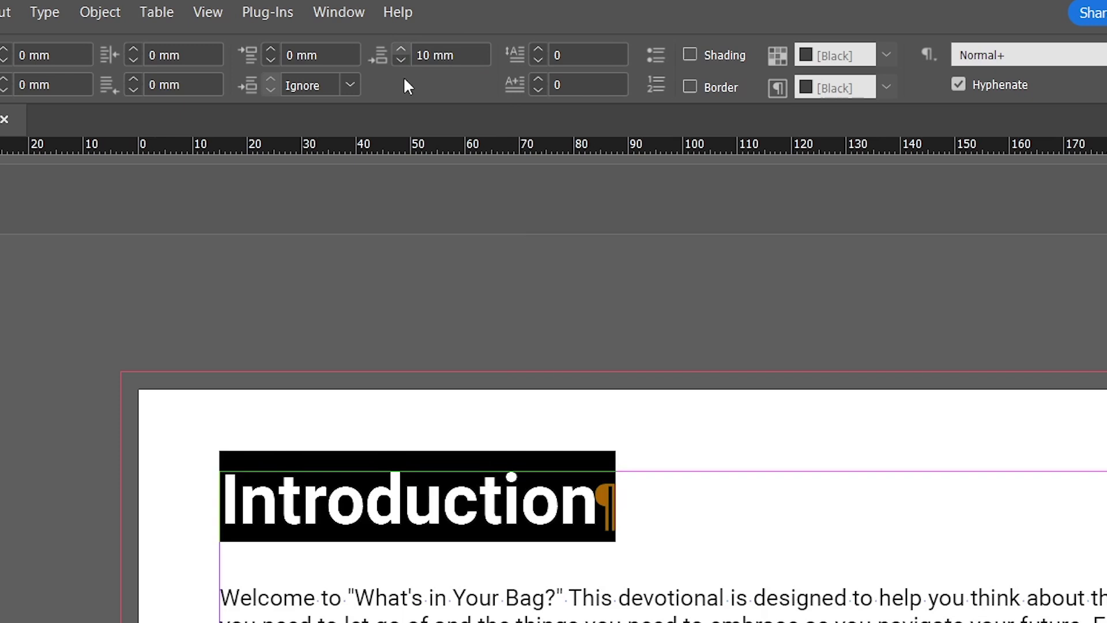
click(464, 53)
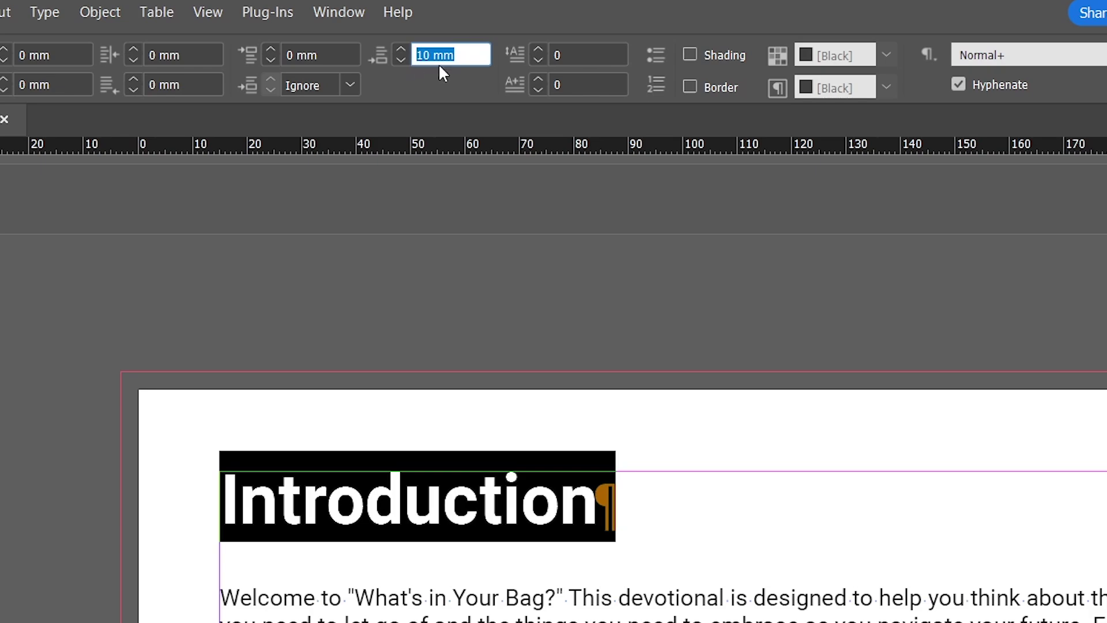
click(482, 51)
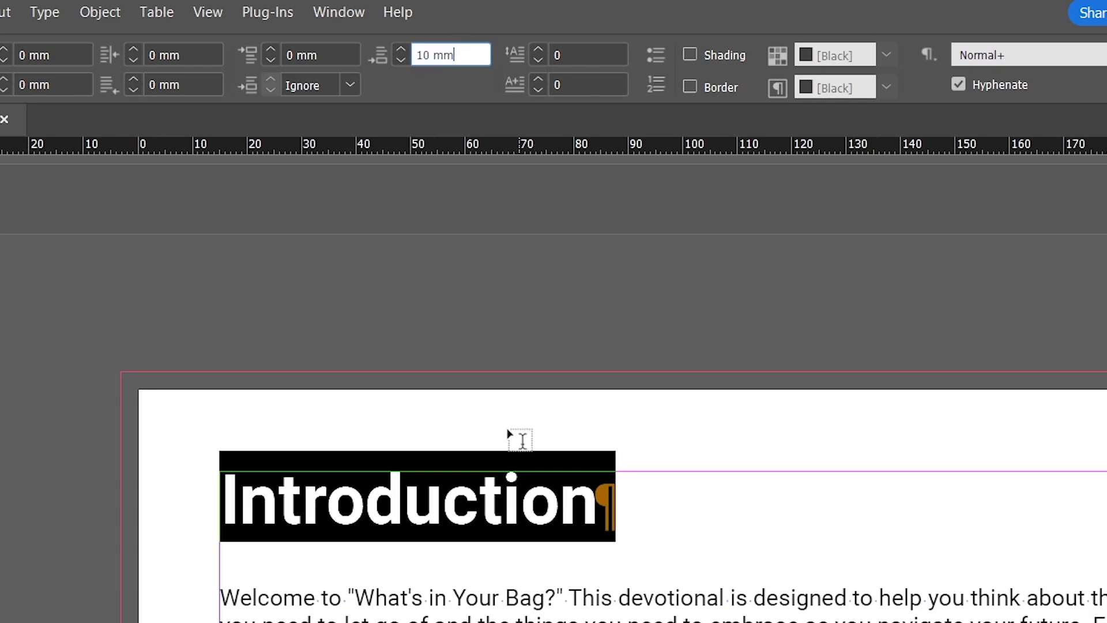
click(467, 489)
double_click(467, 489)
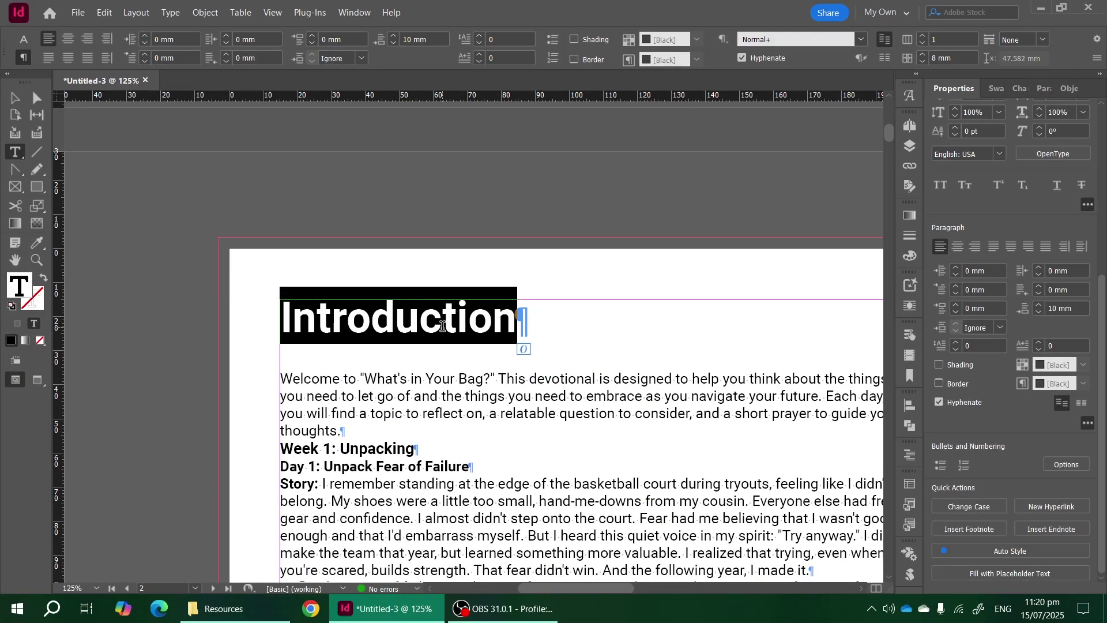
scroll(441, 327, down, 3)
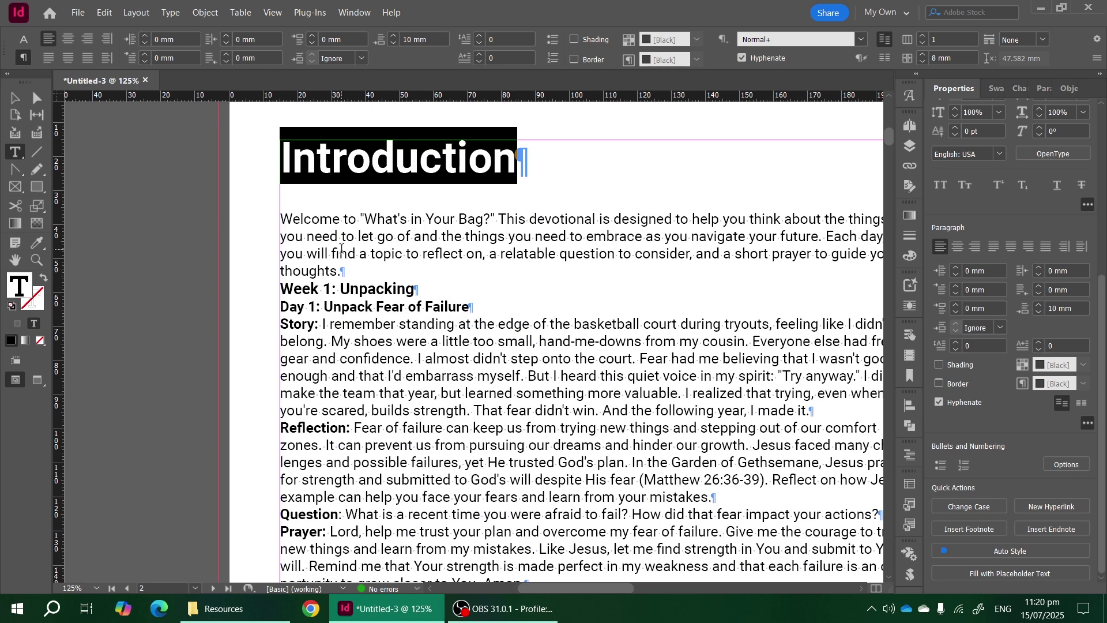
click(407, 234)
triple_click(406, 233)
Step: Insert a column break before the "Week 1: Unpacking" heading so that it starts on the next page
click(367, 287)
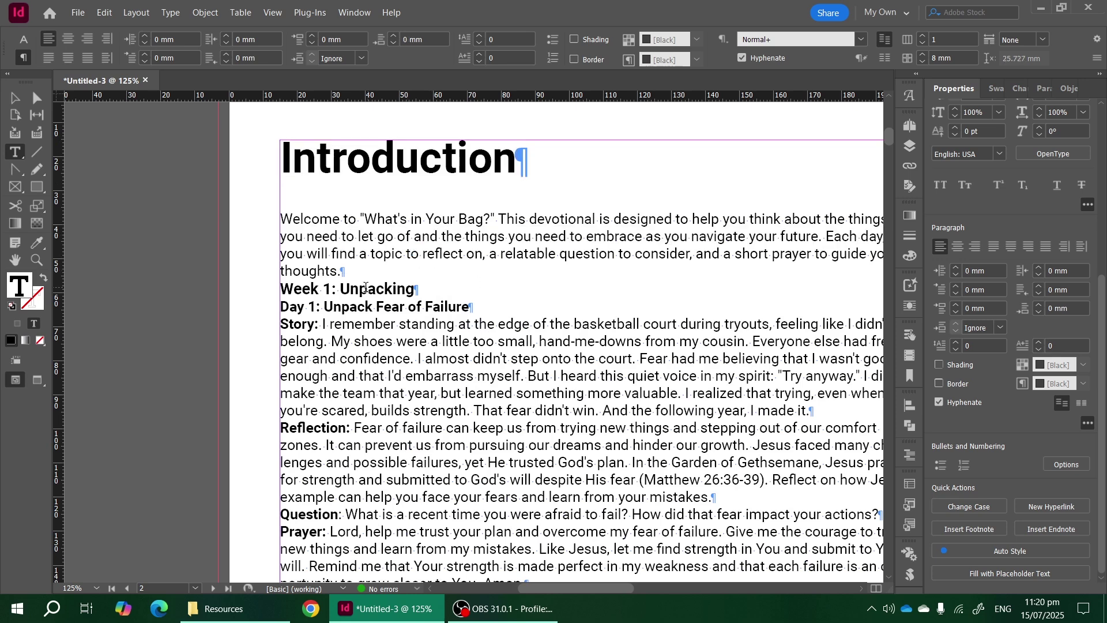
click(282, 287)
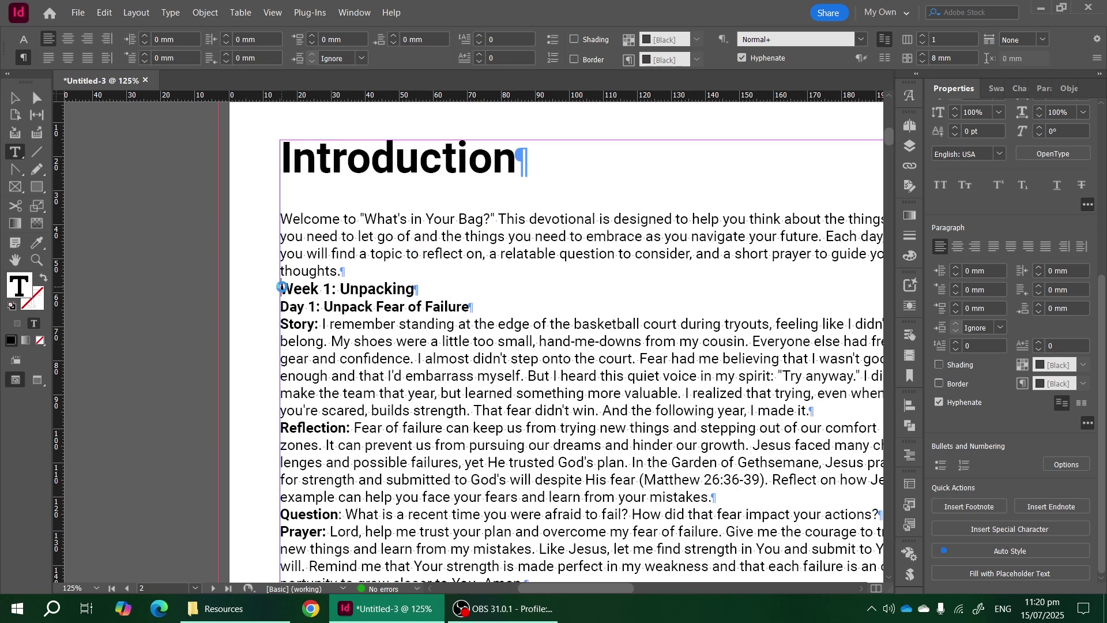
key(KP_Enter)
scroll(320, 320, right, 5)
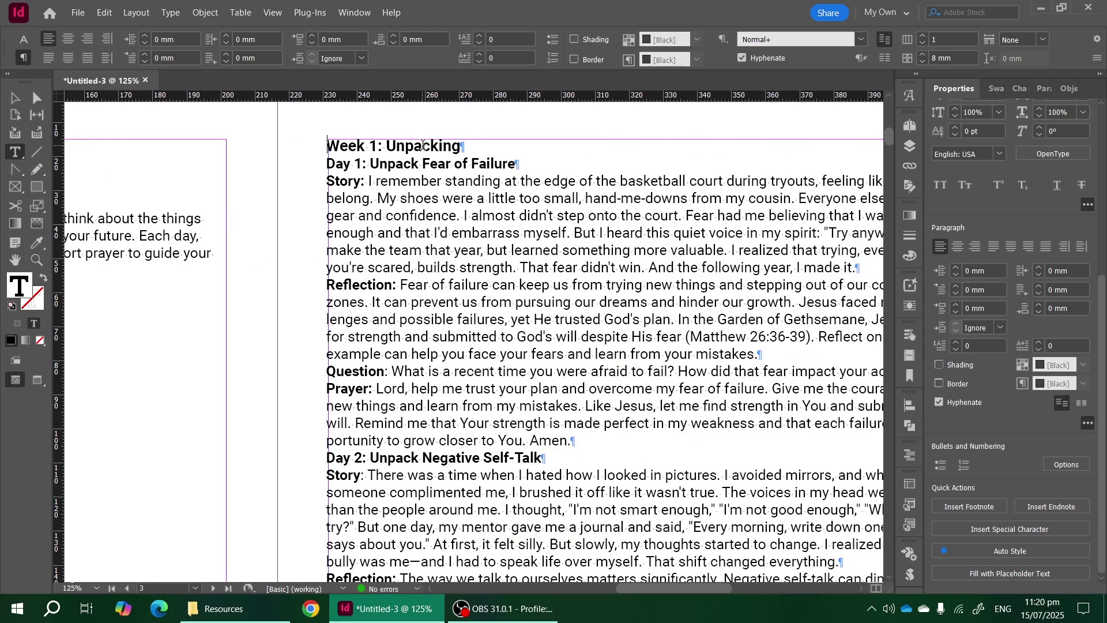
Step: Set the space after to 5 mm for the "Week 1: Unpacking" heading, the Day 1 heading and the first Story paragraph
drag(348, 145, 399, 199)
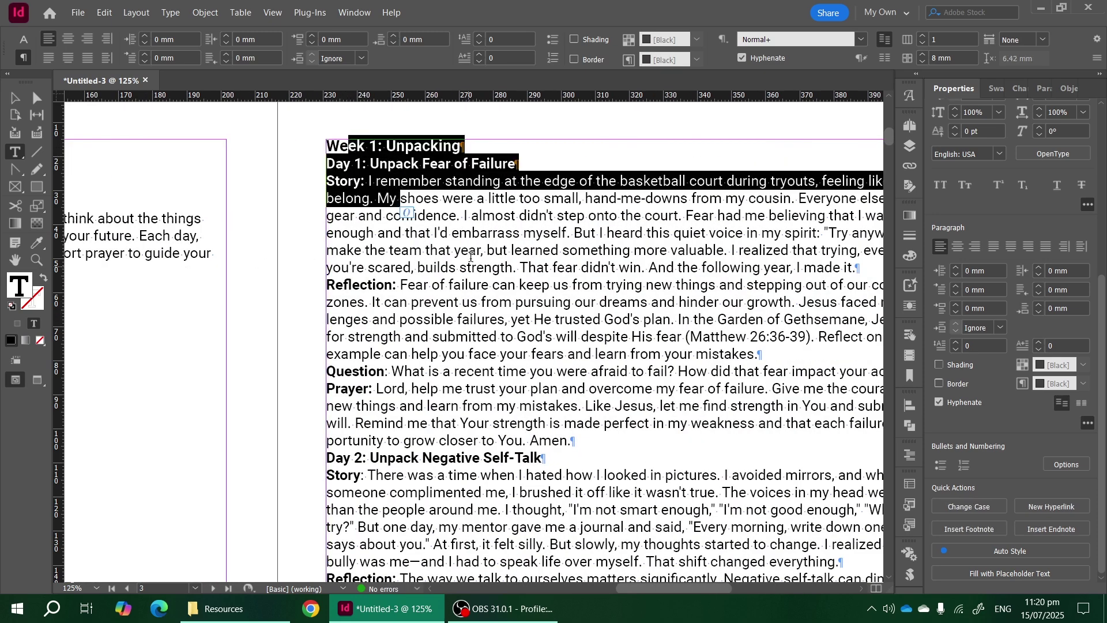
click(384, 38)
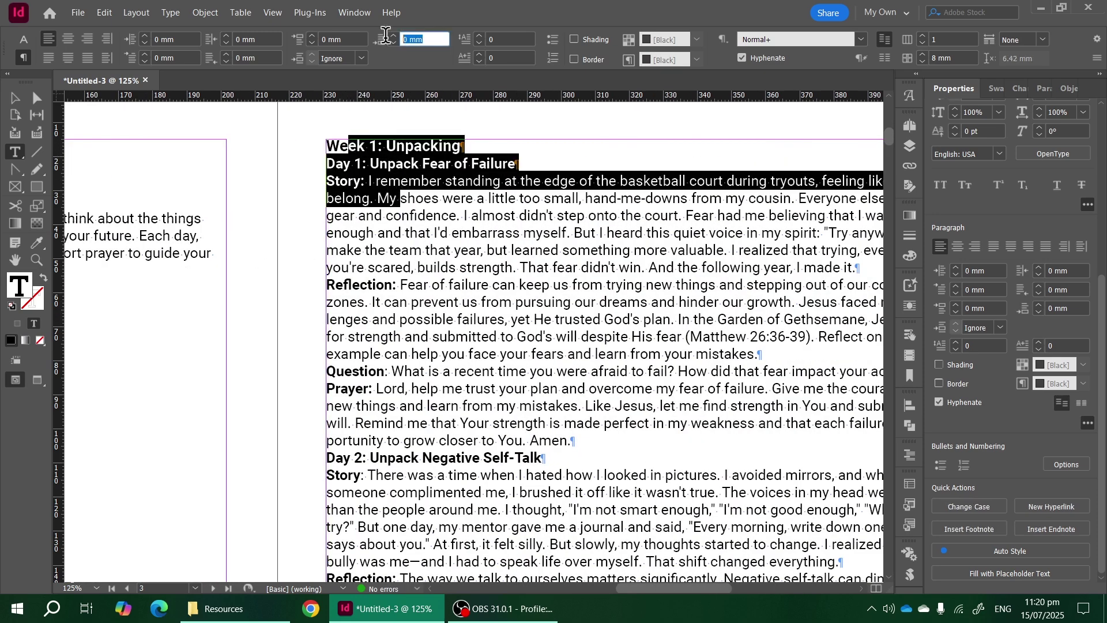
text(5)
key(Return)
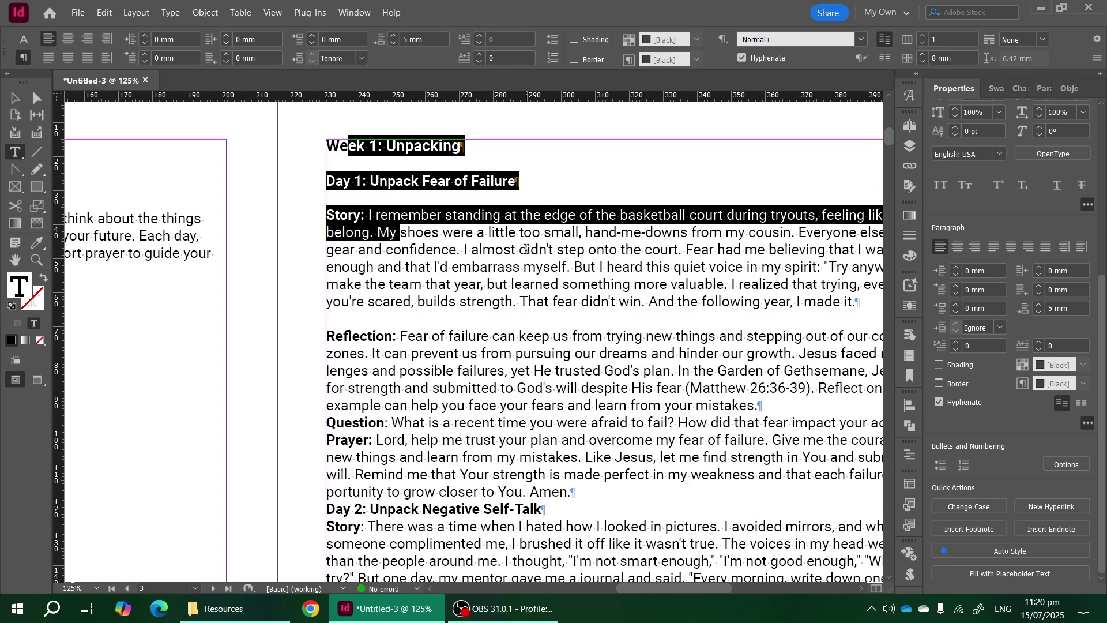
click(516, 233)
Step: Set the space after to 5 mm for Day 1's Reflection, Question and Prayer paragraphs
scroll(501, 261, down, 2)
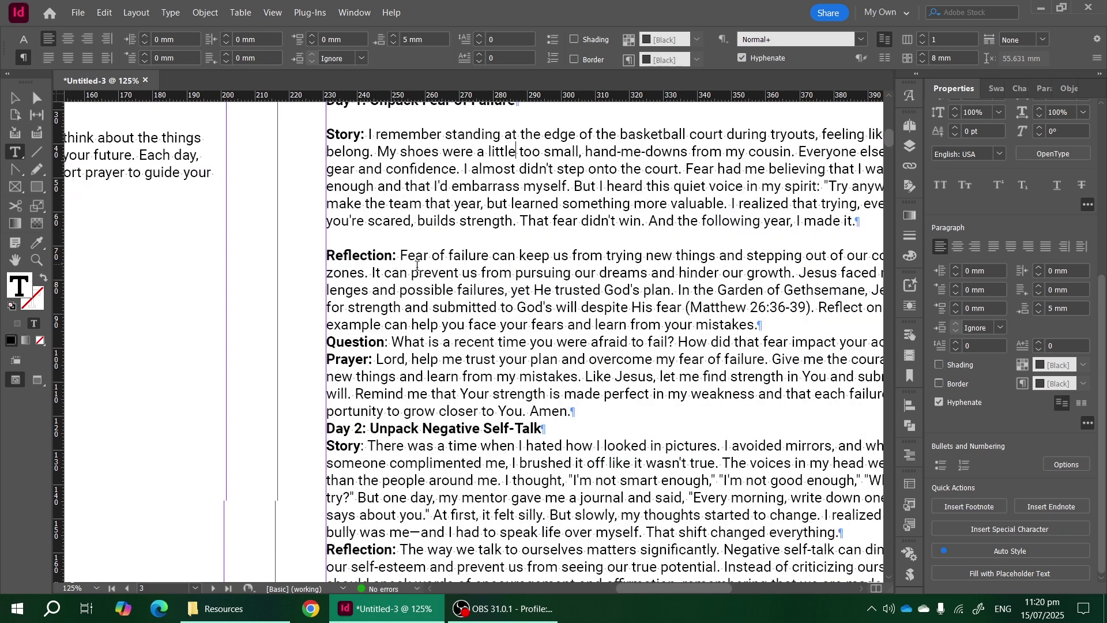
scroll(417, 265, down, 2)
drag(388, 209, 456, 314)
click(408, 34)
text(5)
key(Return)
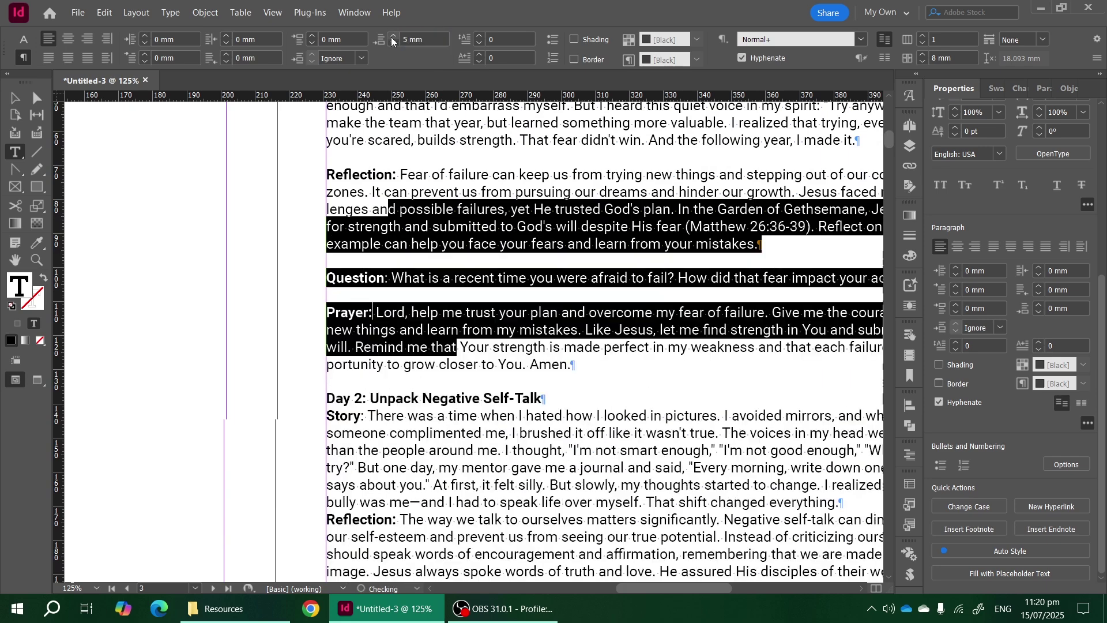
Step: Review the paragraph spacing of the text from the "Week 1: Unpacking" heading through Day 1's Prayer by highlighting it
click(423, 338)
scroll(447, 197, up, 2)
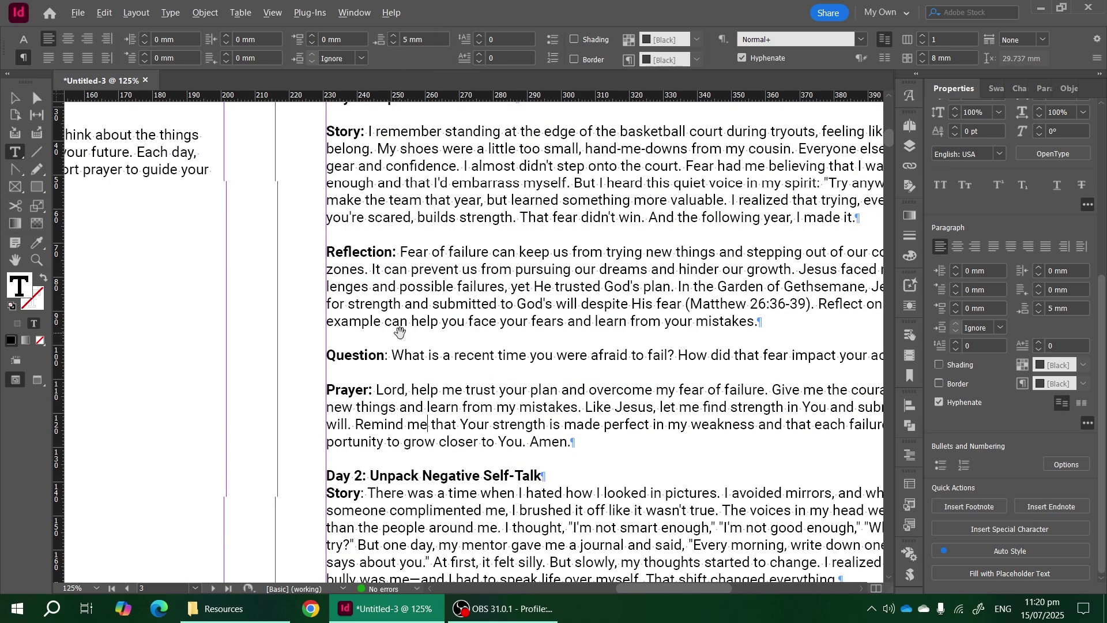
scroll(399, 332, down, 1)
scroll(484, 251, down, 1)
scroll(468, 181, up, 1)
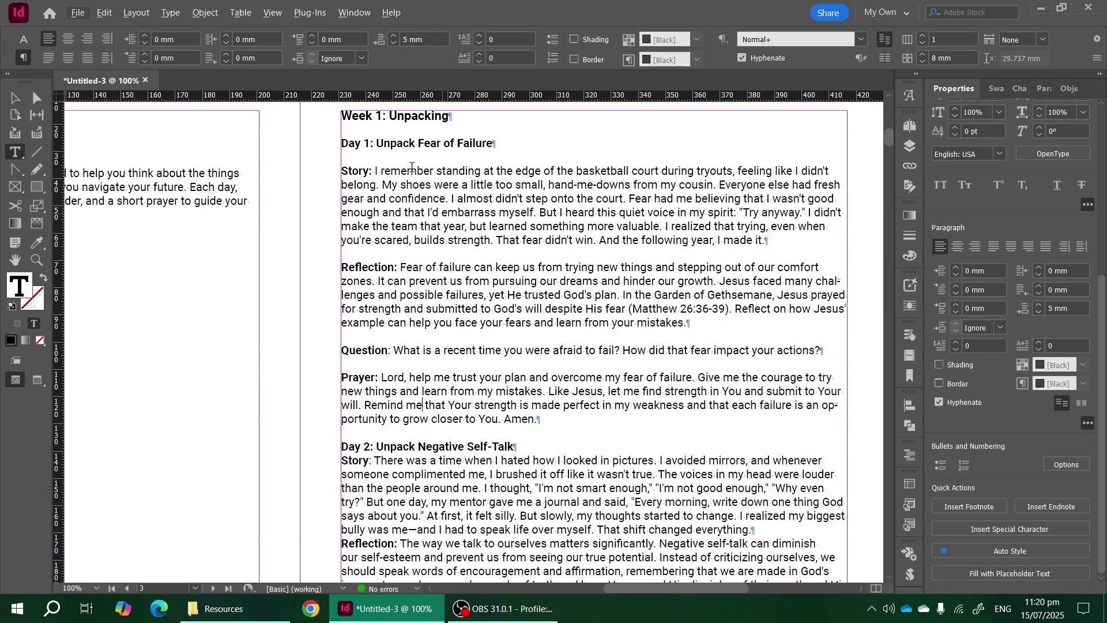
shift+click(344, 116)
shift+click(614, 426)
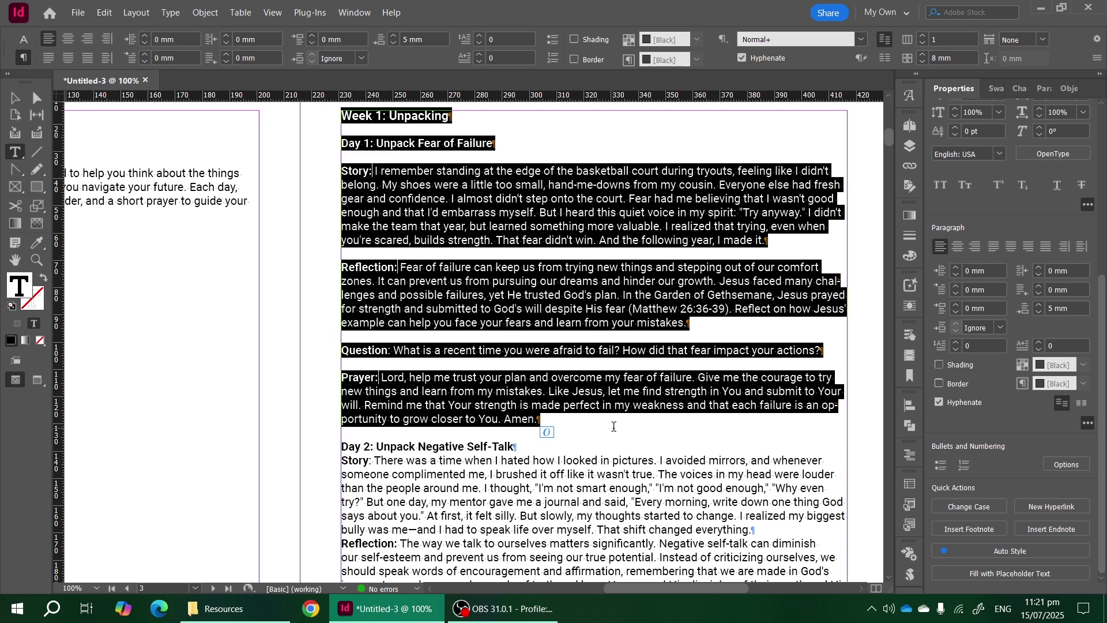
Step: Select the whole Story paragraph under Day 1
scroll(639, 173, up, 2)
double_click(562, 214)
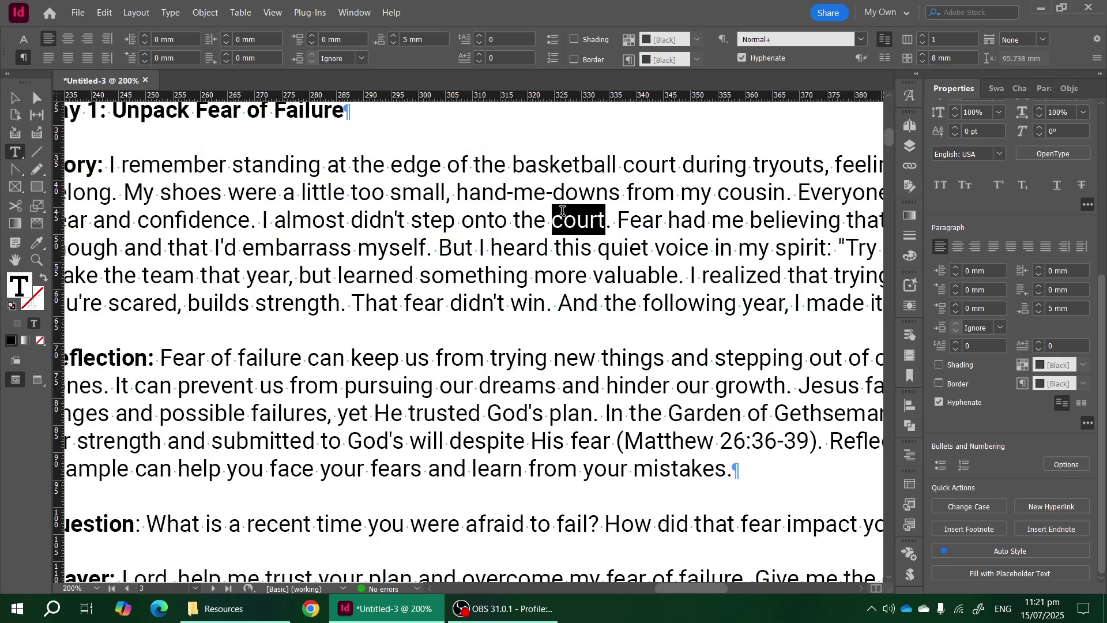
double_click(562, 213)
scroll(683, 286, left, 3)
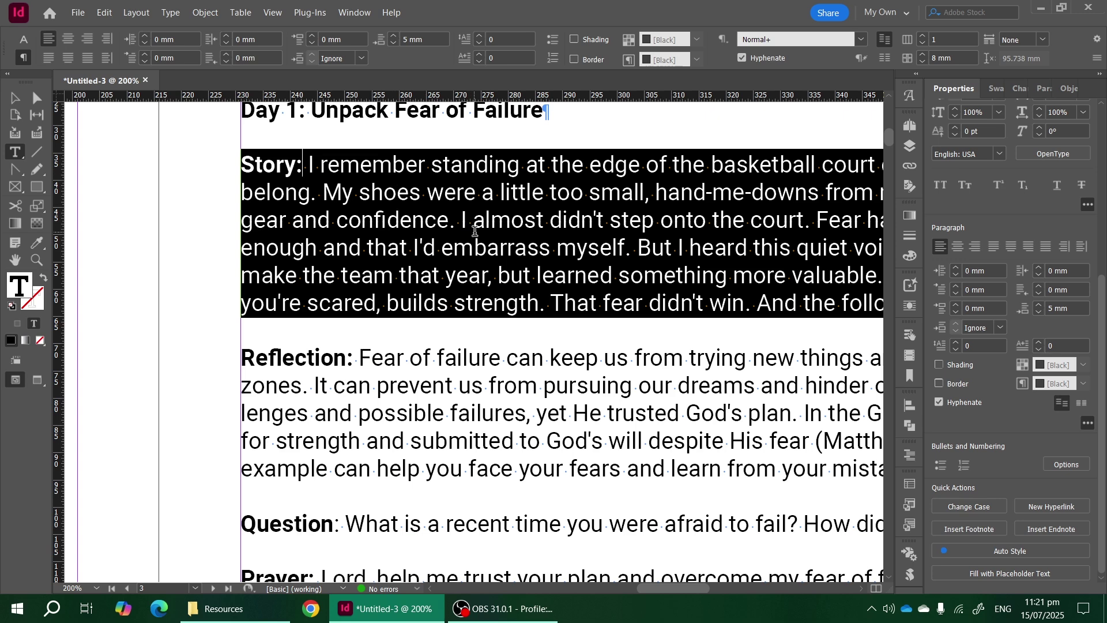
scroll(464, 222, right, 3)
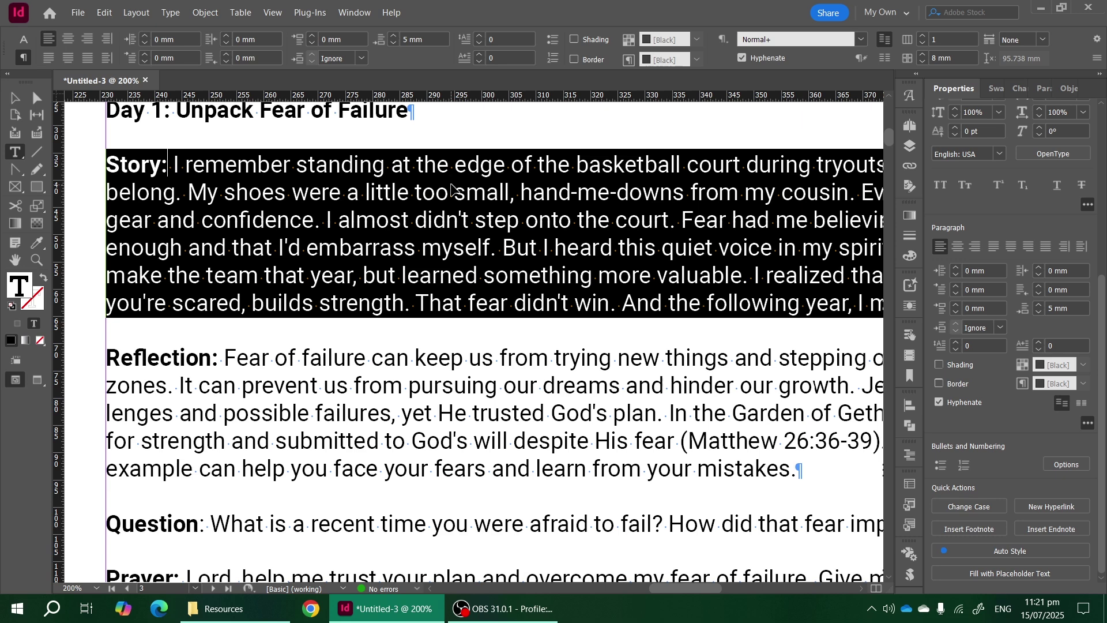
Step: Try the Story paragraph at much smaller and much larger font sizes to see how its line spacing adapts
key(ctrl+shift+comma)
key(ctrl+shift+comma)
key(ctrl+shift+comma)
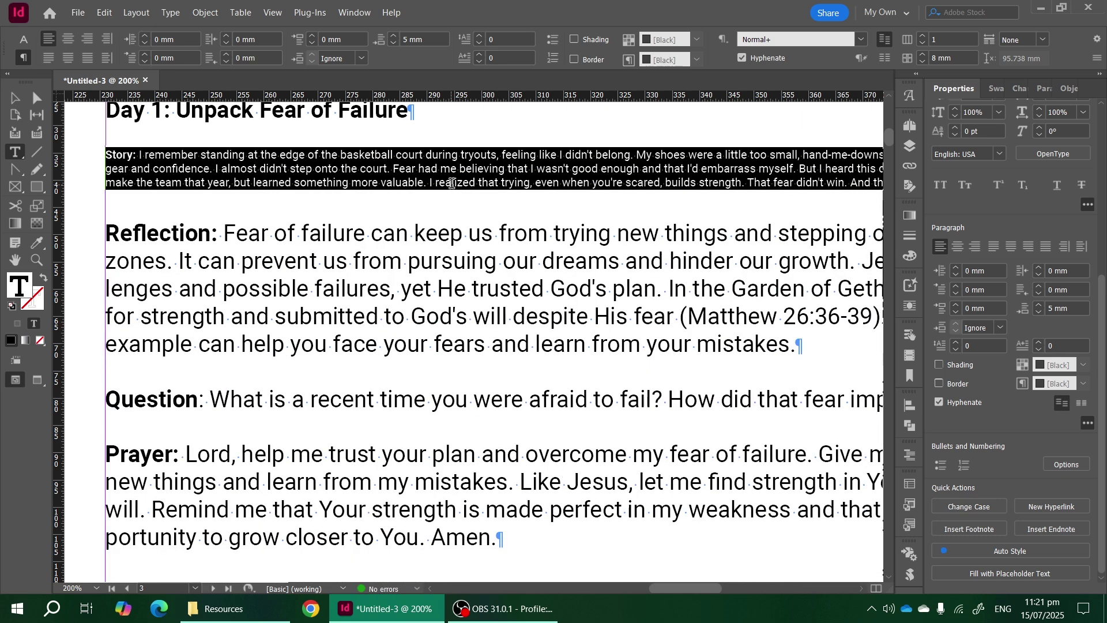
key(ctrl+shift+period)
key(ctrl+shift+period)
key(ctrl+shift+period)
key(ctrl+shift+period)
key(ctrl+shift+period)
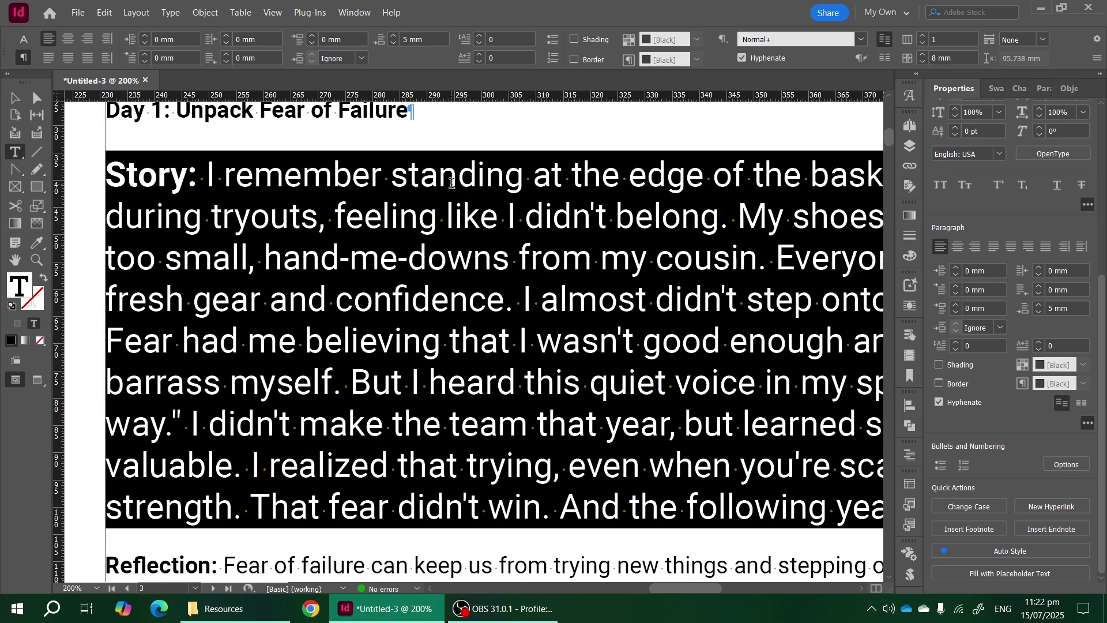
Step: Reduce the enlarged Story paragraph's font size back to 12 pt
key(ctrl+shift+comma)
key(ctrl+shift+comma)
key(ctrl+shift+comma)
key(ctrl+shift+comma)
key(ctrl+shift+comma)
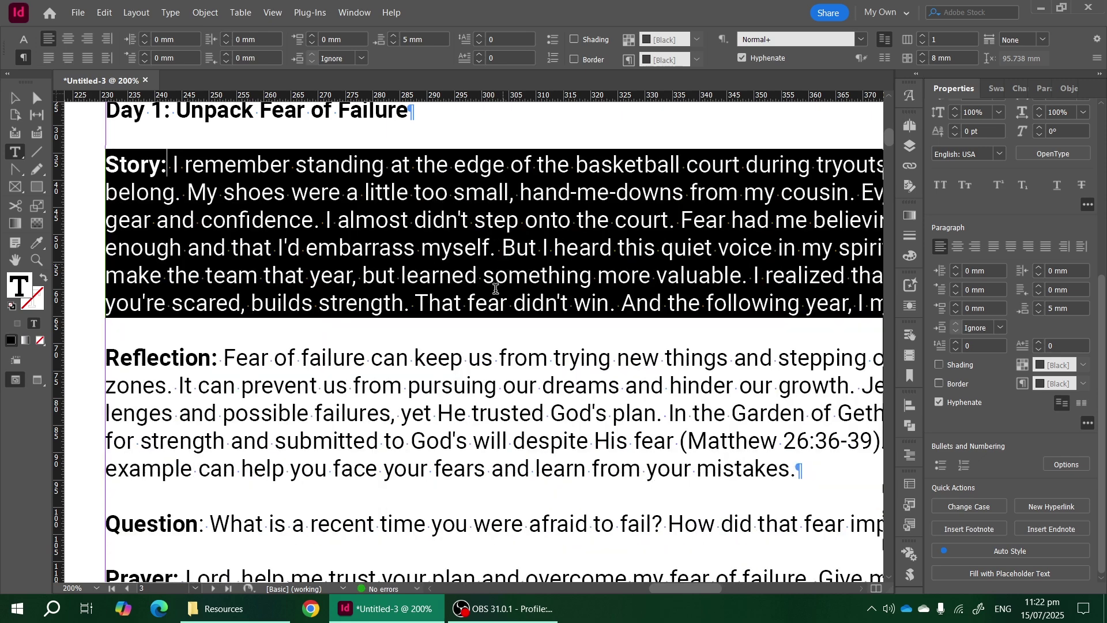
Step: Choose Auto leading for the Story paragraph and test it by raising the font size to 14 pt and returning it to 12 pt
key(ctrl+minus)
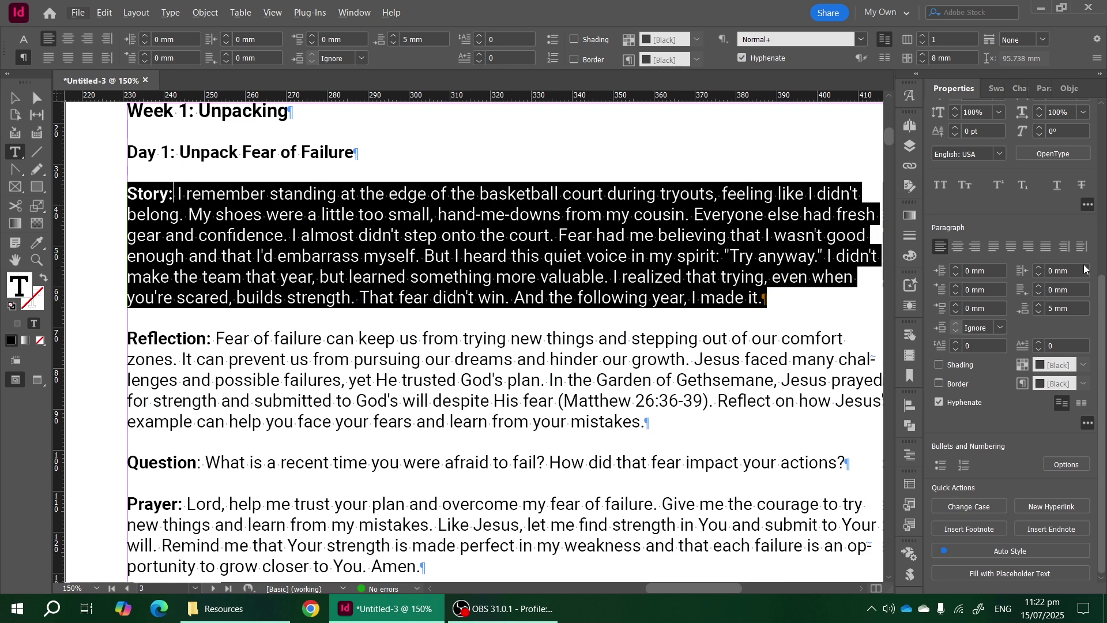
drag(1103, 325, 1104, 133)
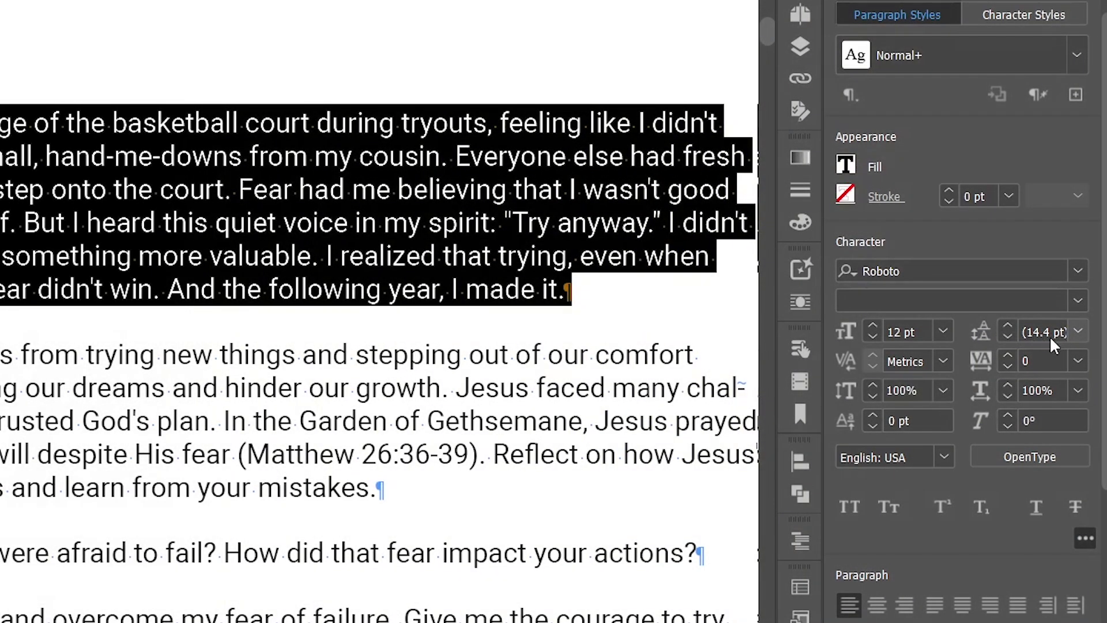
click(1078, 332)
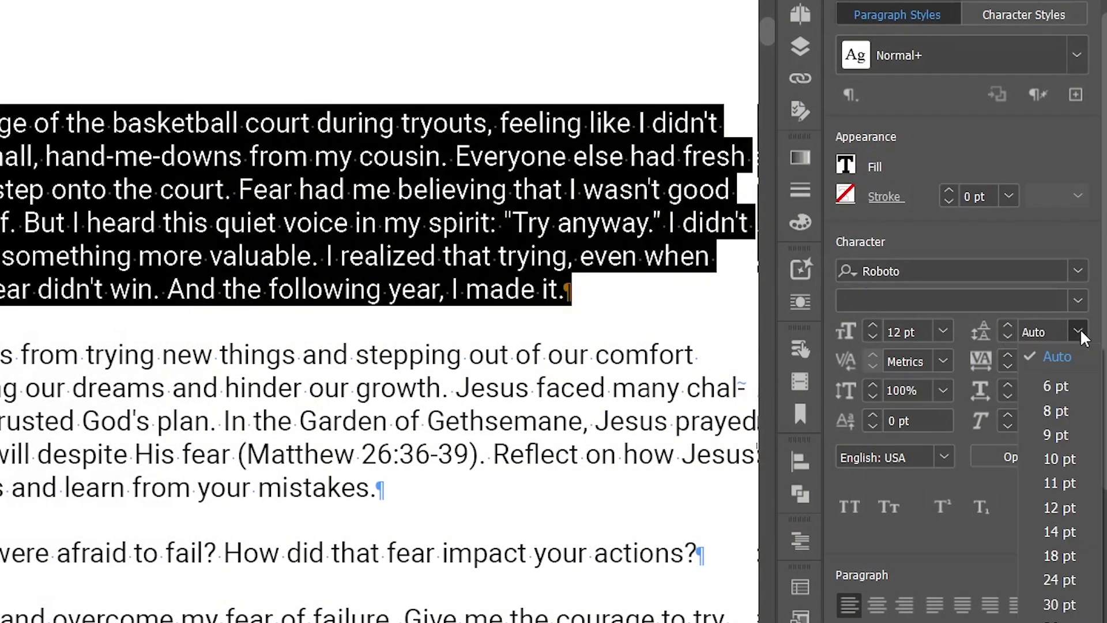
click(1058, 357)
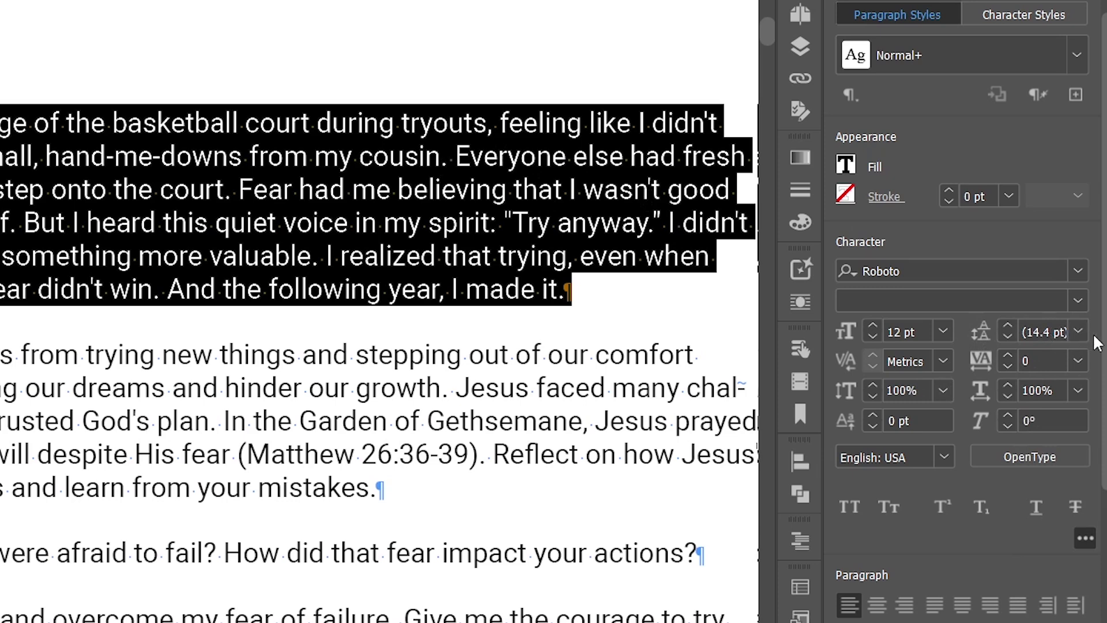
key(ctrl+shift+period)
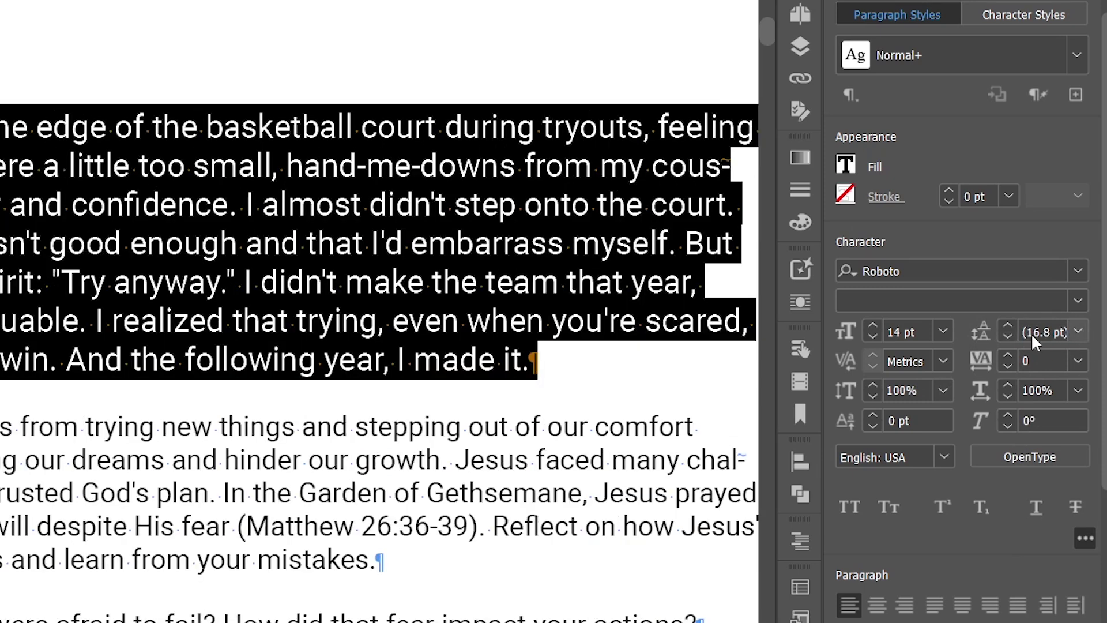
key(ctrl+shift+comma)
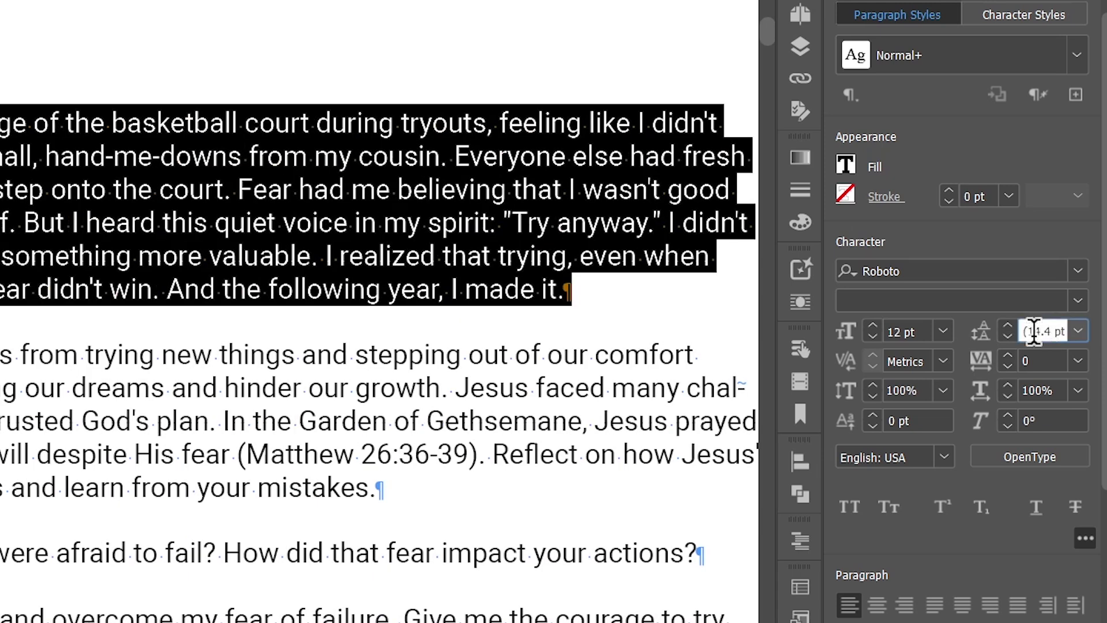
Step: Set the Story paragraph's leading to 18 pt
click(1032, 332)
text(18)
key(Return)
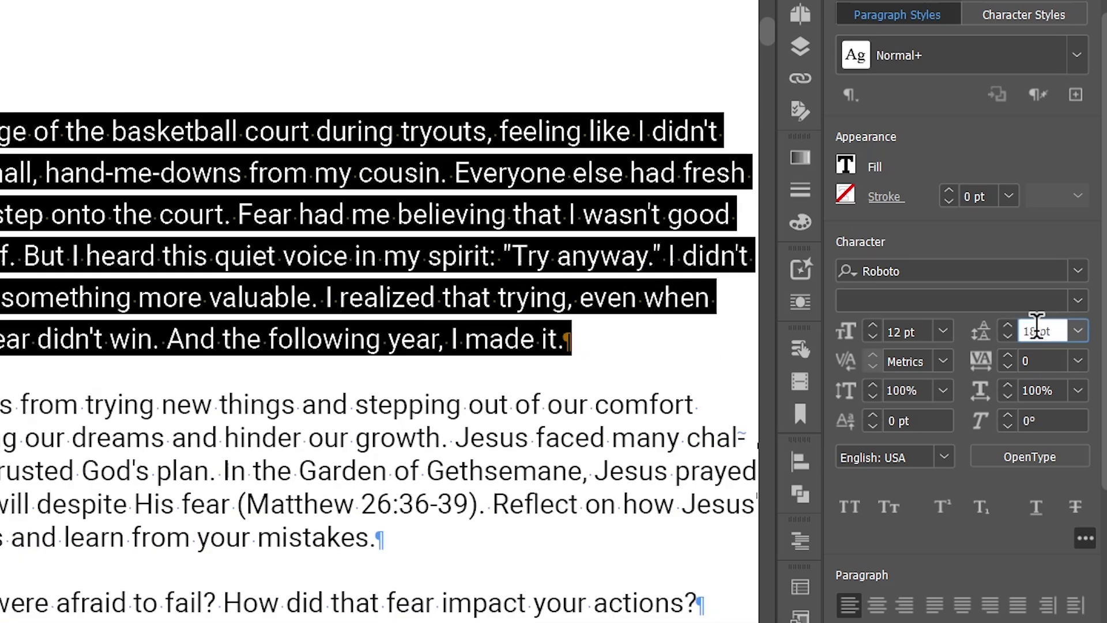
Step: Set the Story paragraph's leading to 16 pt
double_click(1035, 331)
text(16)
key(Return)
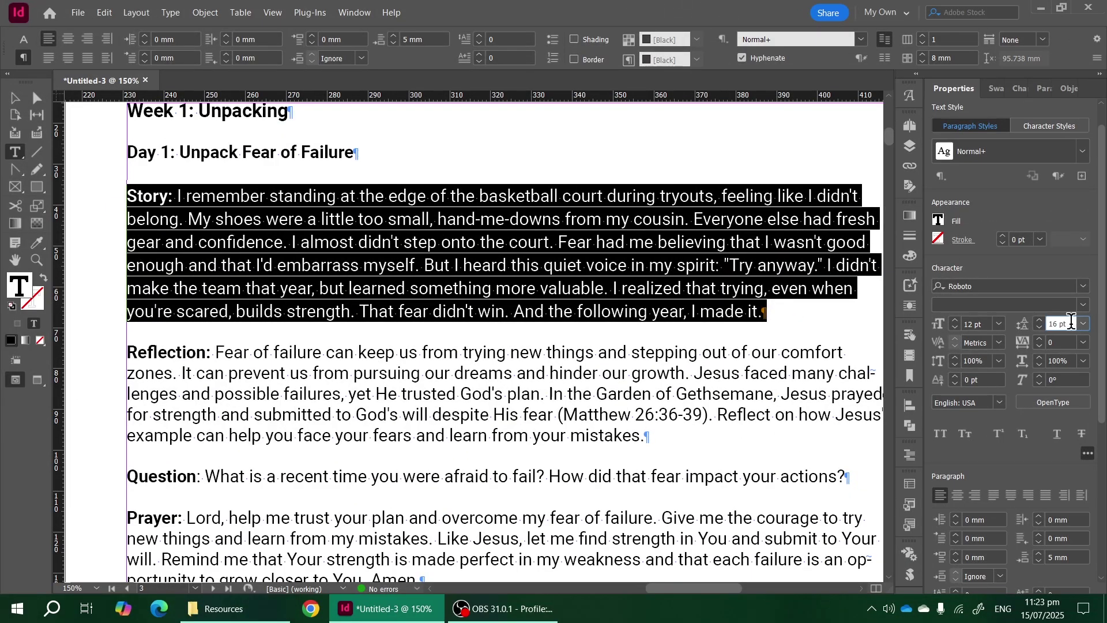
double_click(1061, 324)
Step: Compare the line spacing and leading values of the Story and Reflection paragraphs under Day 1
drag(603, 196, 627, 307)
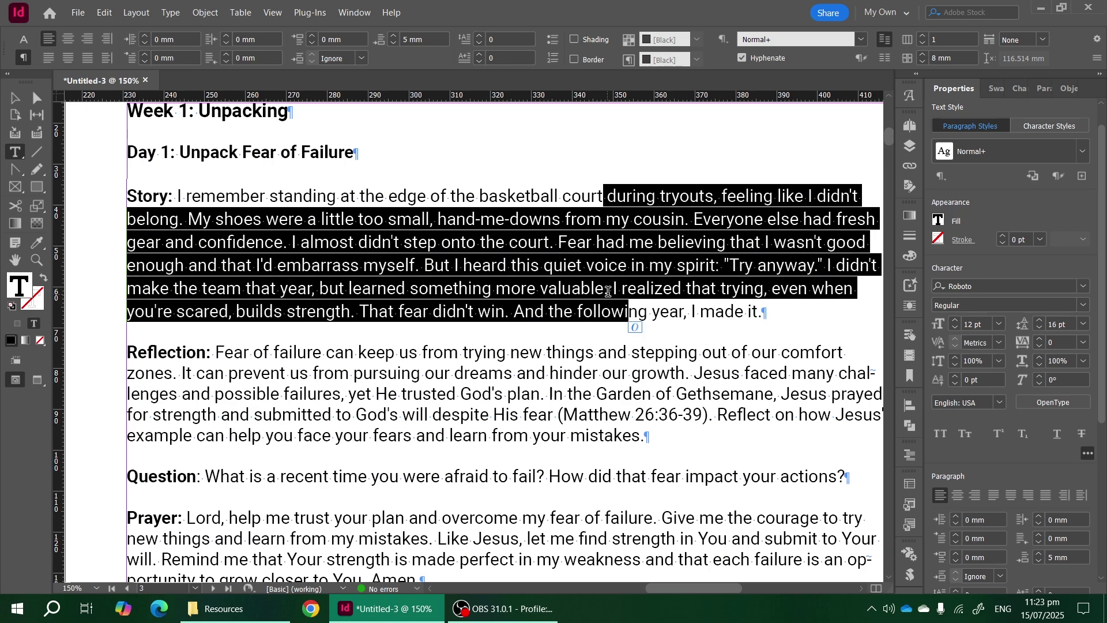
scroll(566, 279, down, 1)
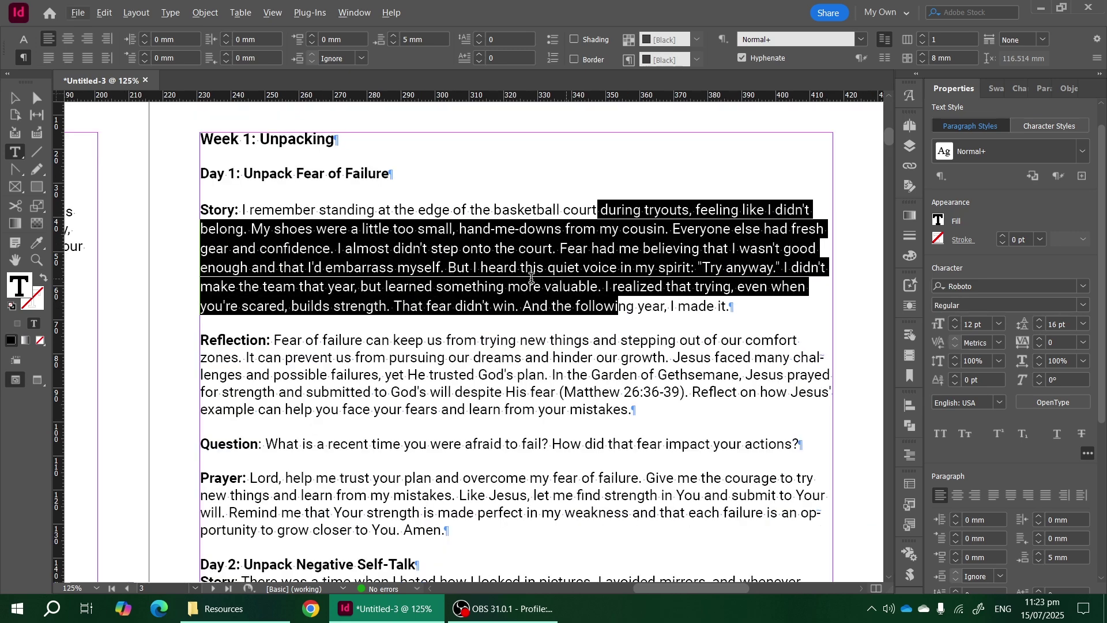
scroll(524, 279, down, 2)
click(471, 275)
triple_click(471, 275)
scroll(471, 275, up, 2)
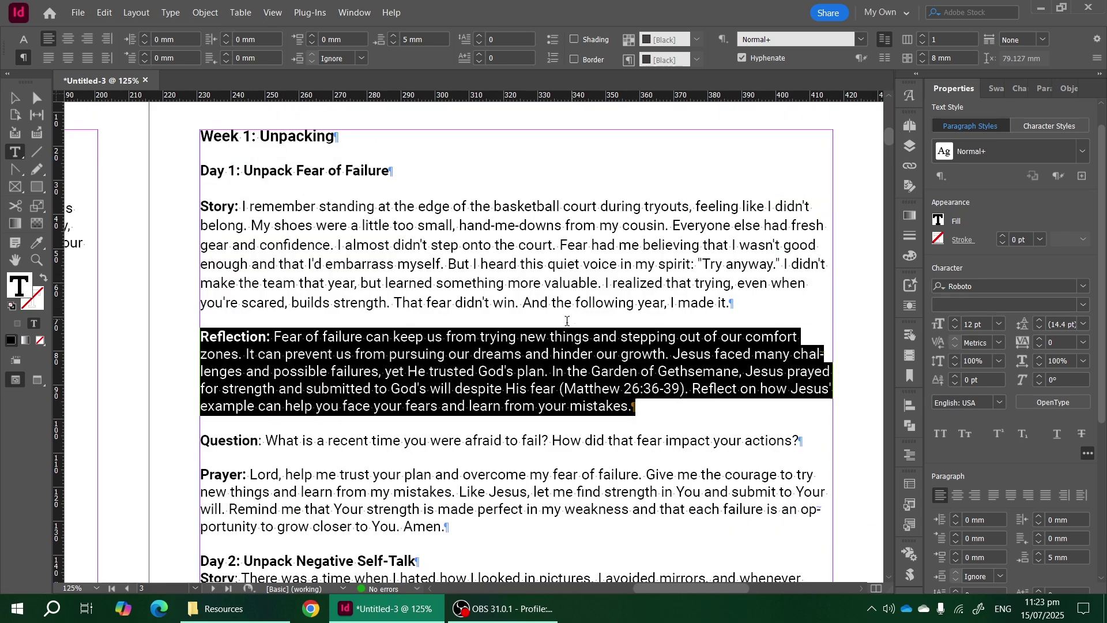
click(246, 224)
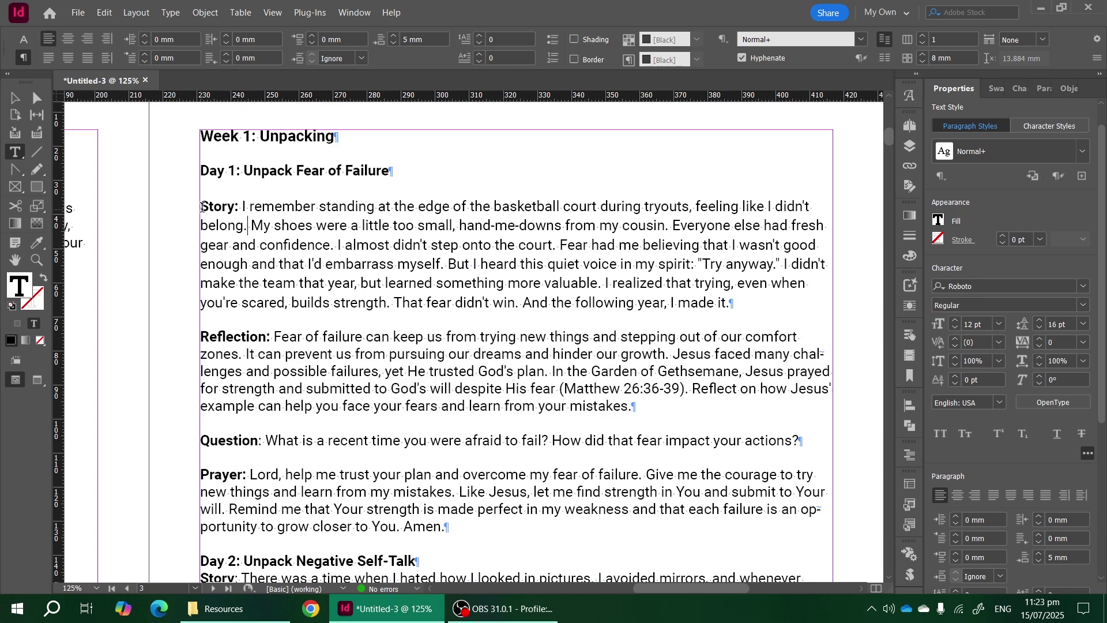
drag(200, 208, 657, 411)
click(701, 336)
triple_click(564, 389)
click(564, 389)
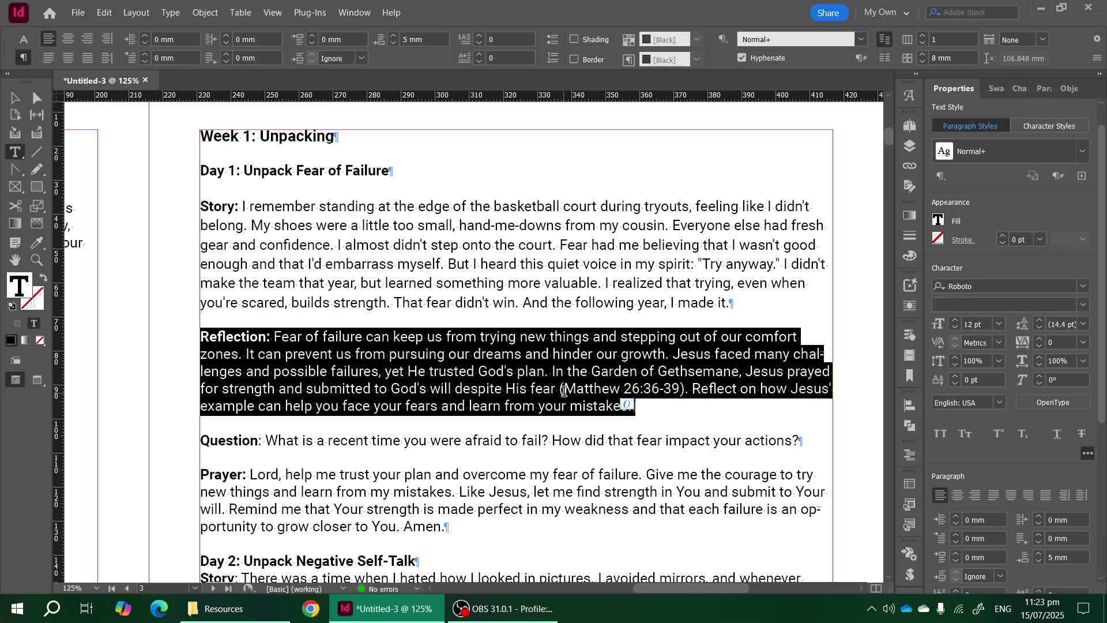
Step: Shrink the Story paragraph's font size to 6 pt while keeping its fixed leading
triple_click(521, 229)
click(522, 229)
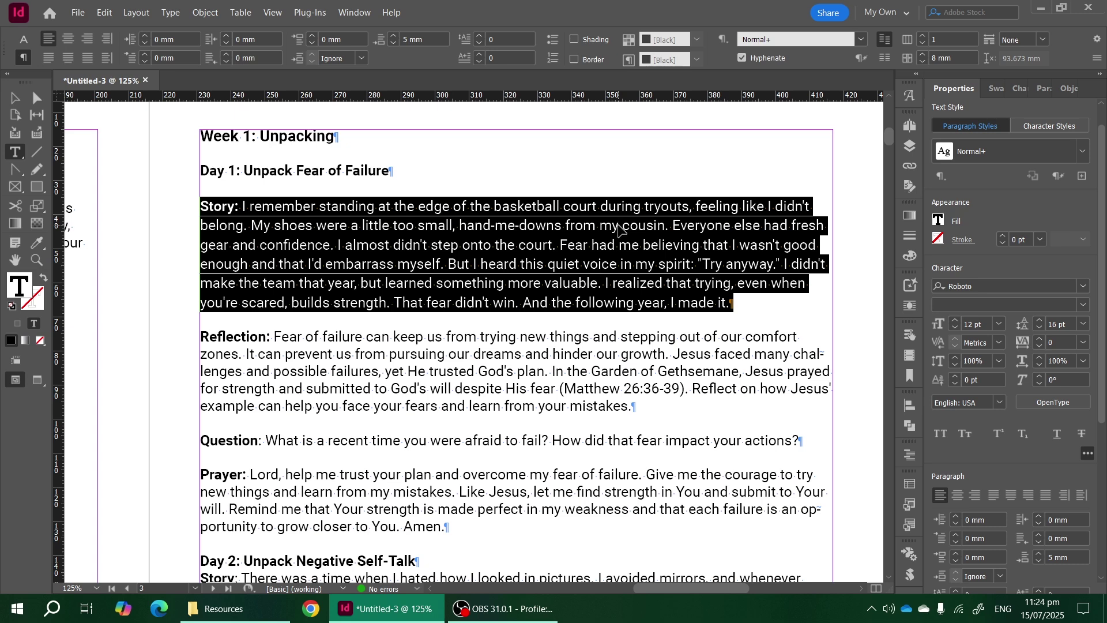
key(ctrl+shift+comma)
key(ctrl+shift+comma)
key(ctrl+shift+comma)
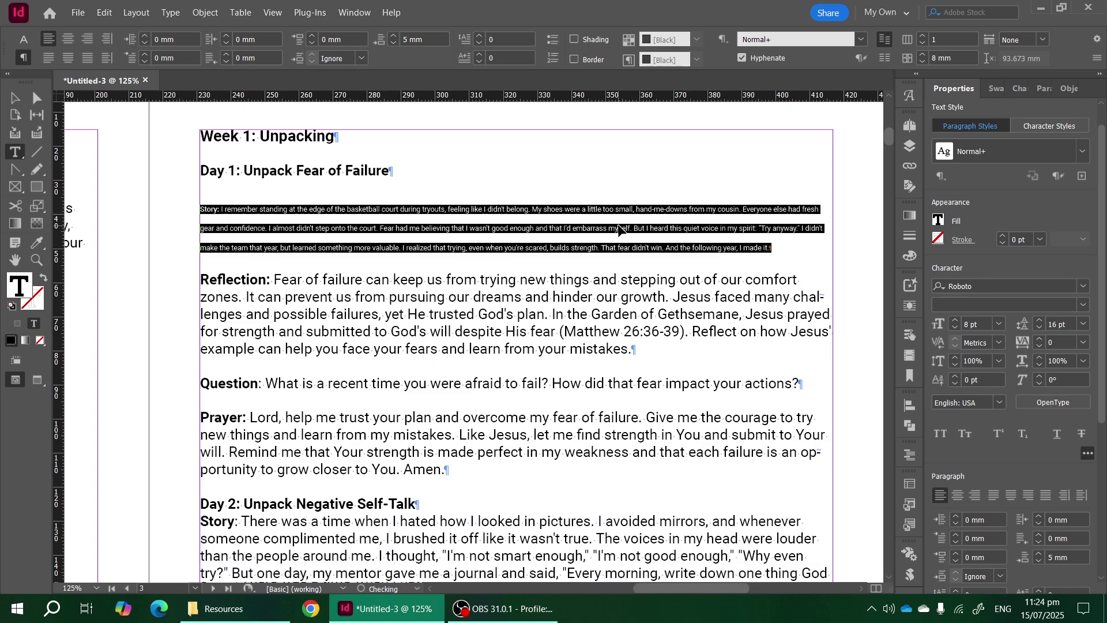
Step: Examine the gaps between the lines of the shrunken Story paragraph and check its leading value
click(619, 226)
scroll(575, 208, up, 3)
scroll(492, 207, down, 1)
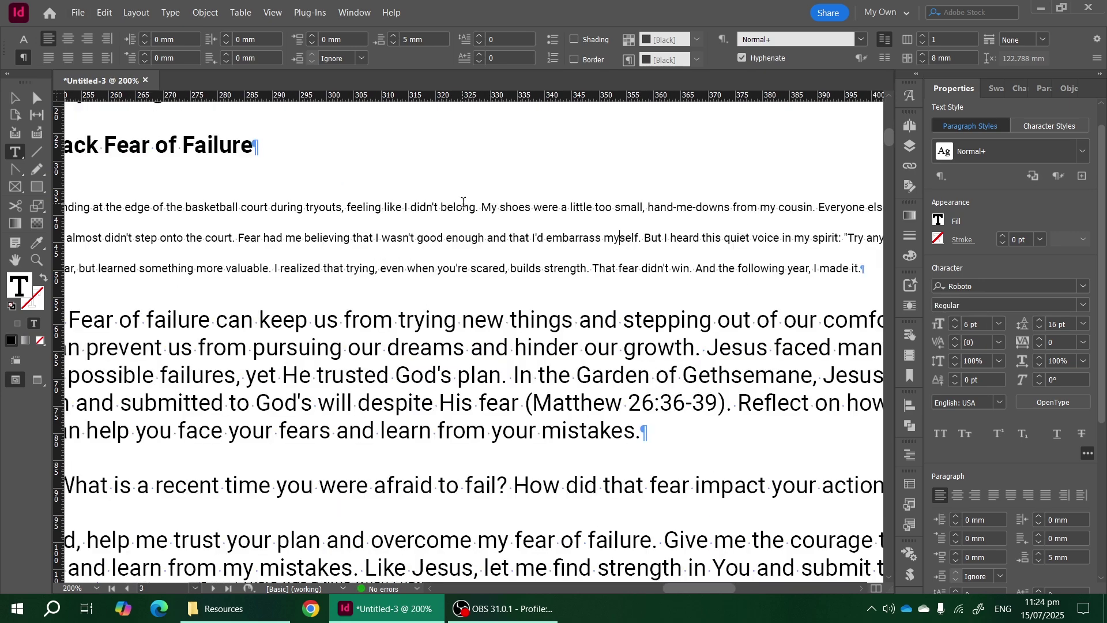
triple_click(463, 202)
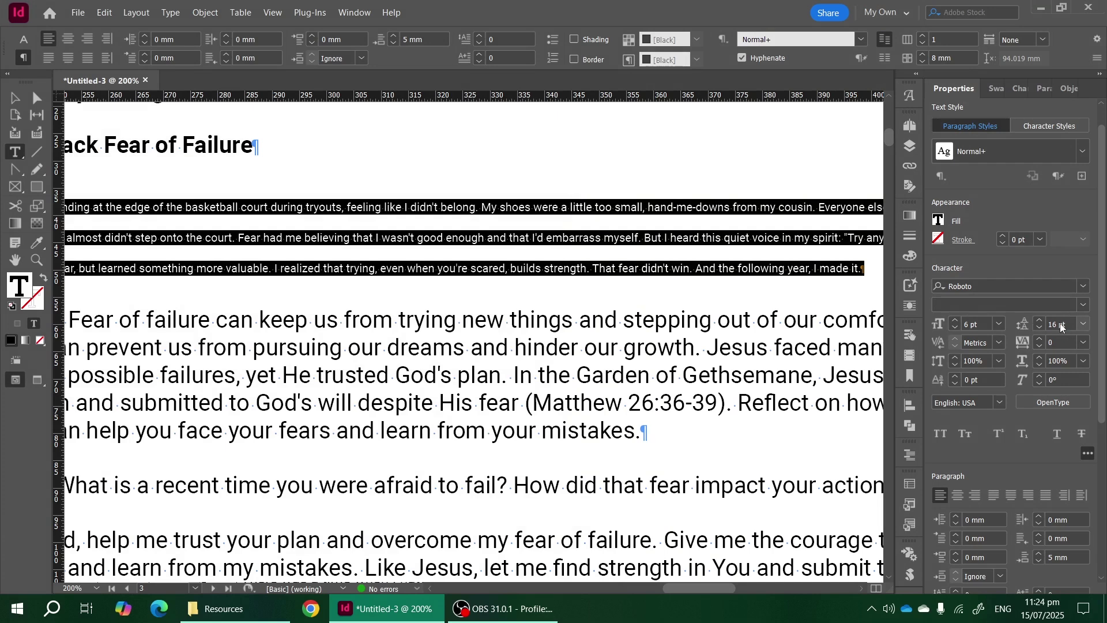
double_click(1054, 323)
Step: Increase the Story paragraph's font size back to 12 pt
scroll(470, 281, down, 2)
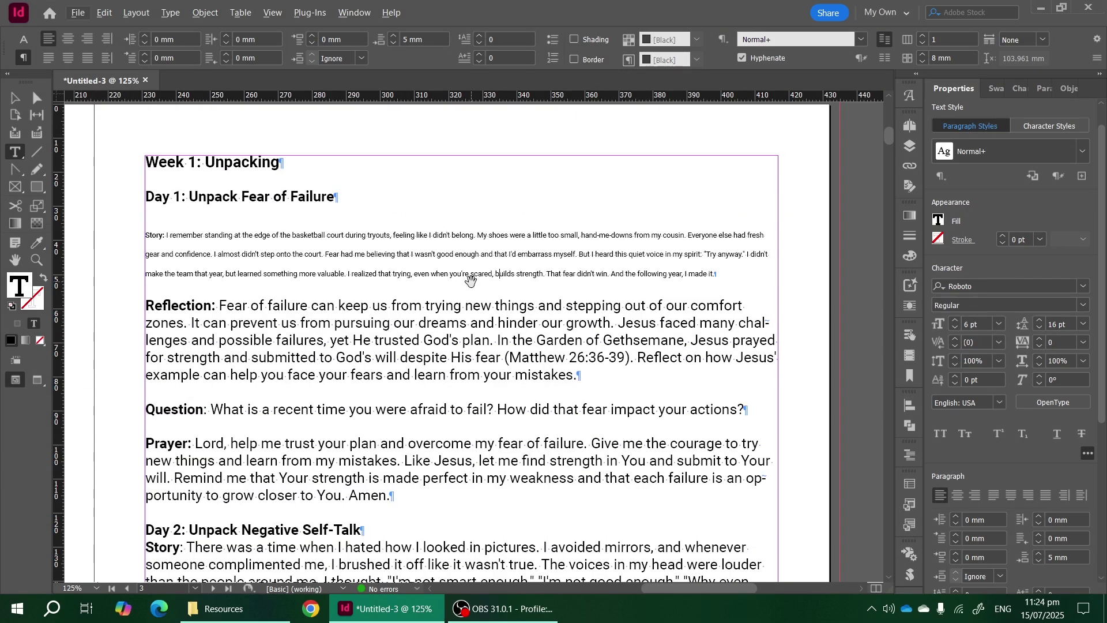
key(ctrl+shift+period)
key(ctrl+shift+period)
key(ctrl+shift+period)
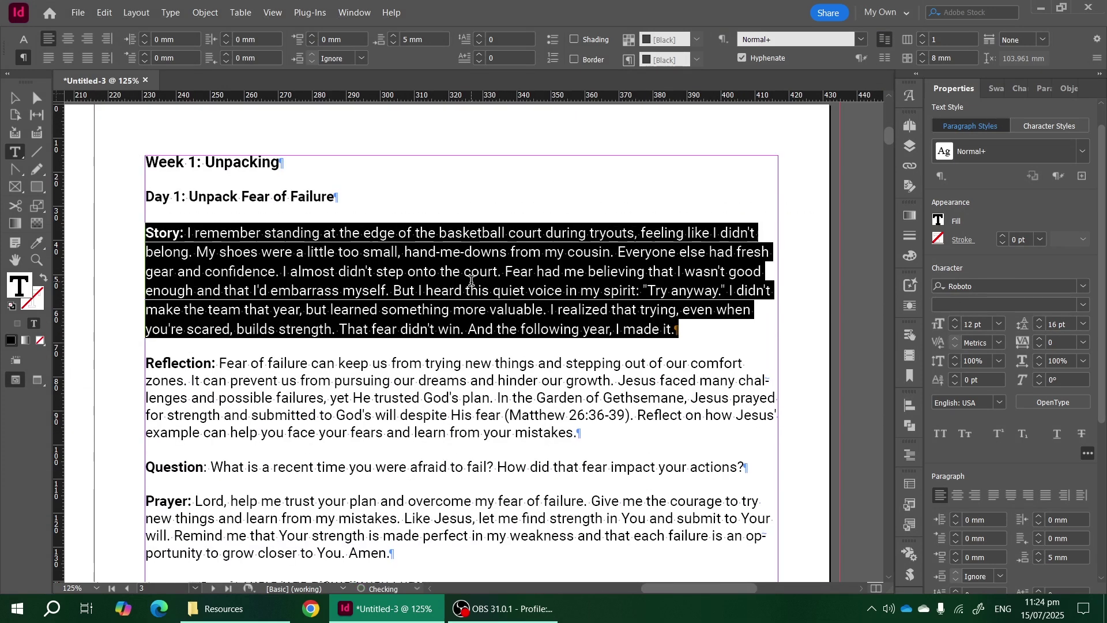